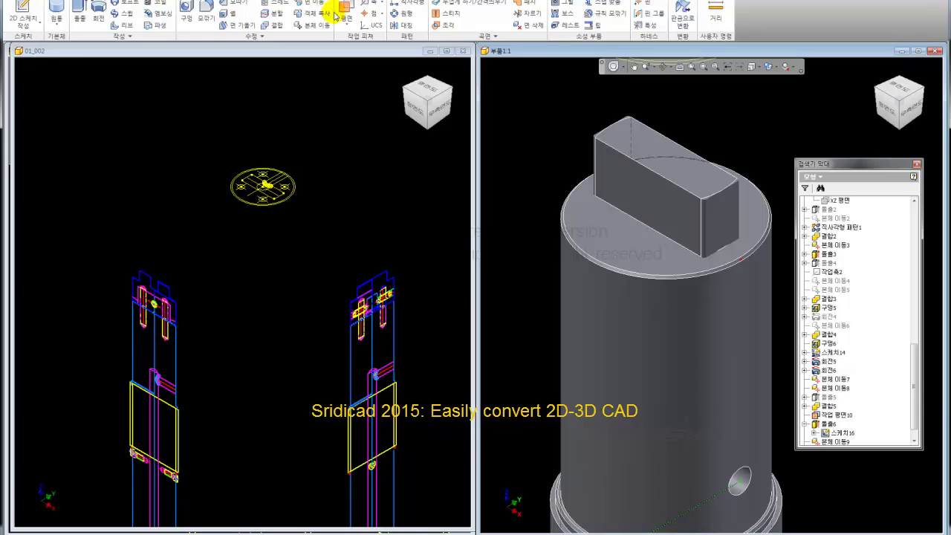
# Combine the key block into the shaft base body as one solid
pyautogui.click(272, 25)
pyautogui.click(762, 217)
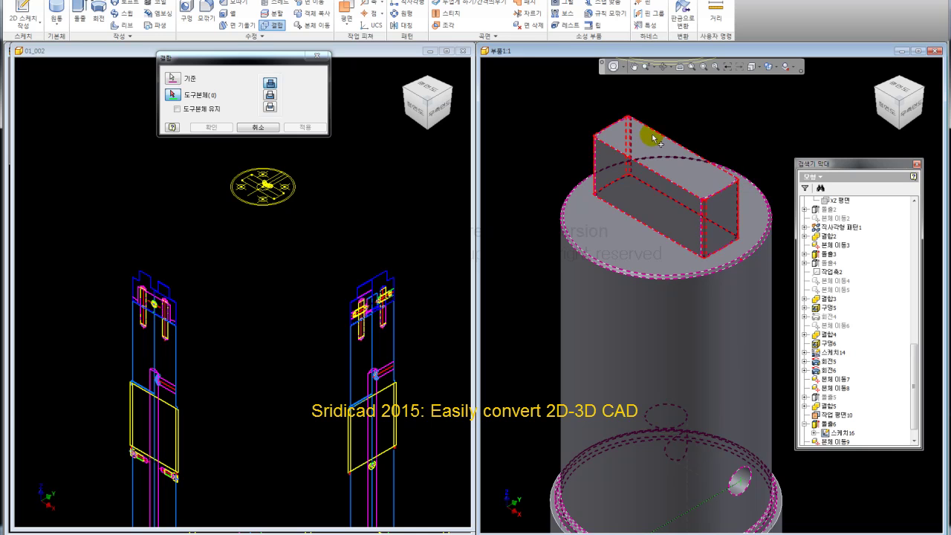
pyautogui.click(211, 127)
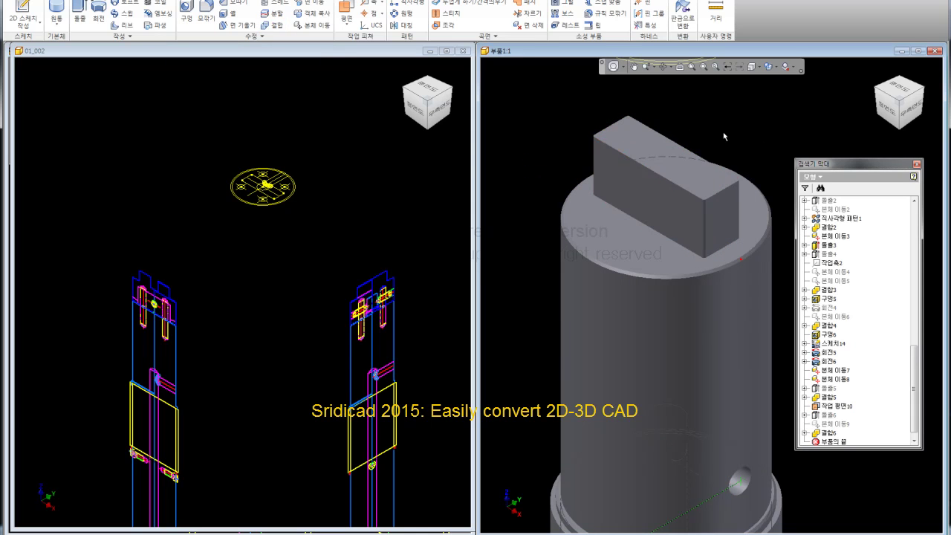
# Orbit and zoom the shaft part to view the key block from another angle
pyautogui.moveTo(530, 161)
pyautogui.keyDown('shift'); pyautogui.mouseDown(button='middle')
pyautogui.moveTo(669, 148)
pyautogui.moveTo(700, 275)
pyautogui.mouseUp(button='middle'); pyautogui.keyUp('shift')
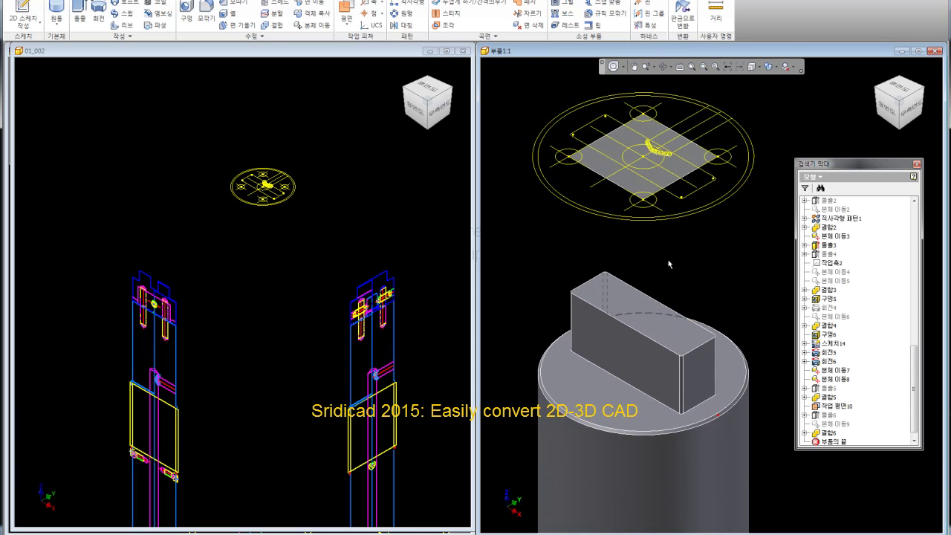
pyautogui.scroll(-3, 669, 264)
pyautogui.scroll(1, 589, 304)
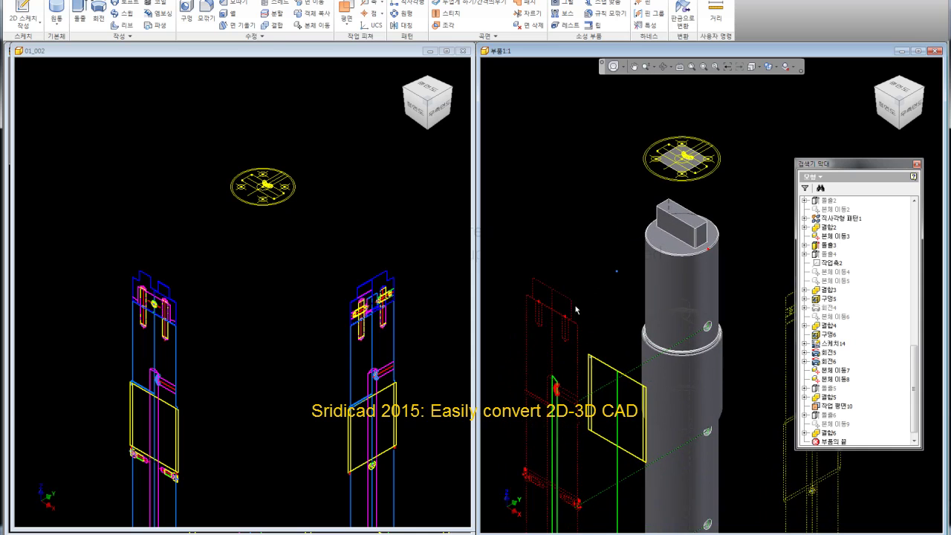
pyautogui.scroll(4, 540, 310)
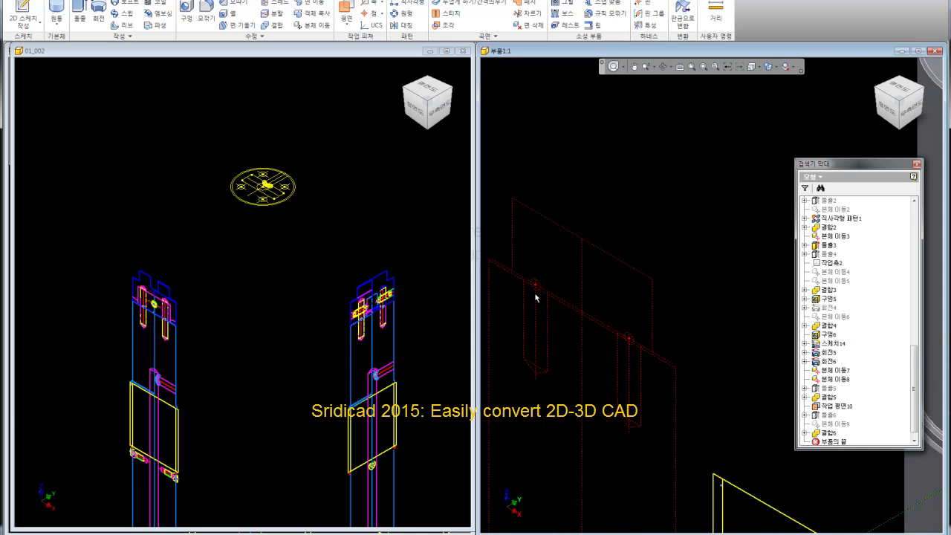
pyautogui.scroll(-4, 535, 297)
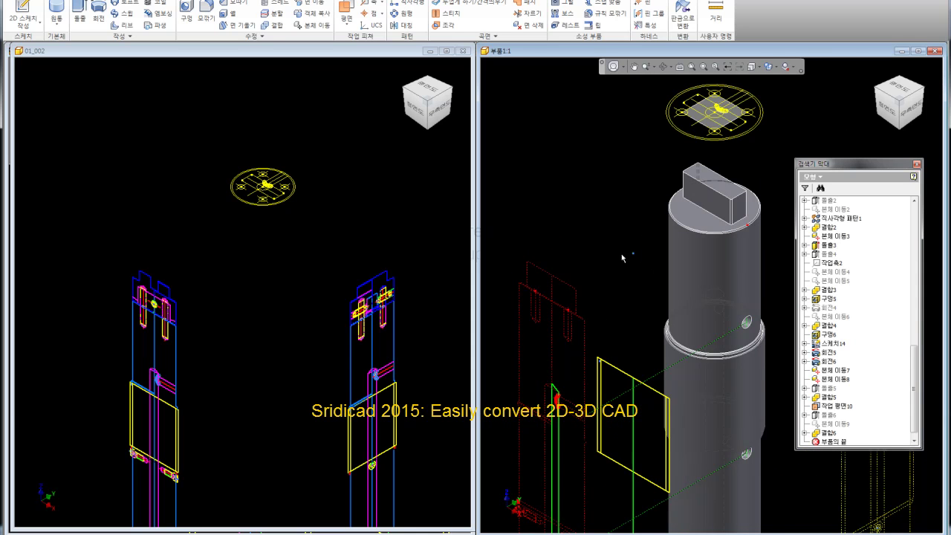
pyautogui.scroll(-1, 623, 258)
# Inspect the circular sketch in the 01_002 window and reactivate the right part window
pyautogui.click(272, 228)
pyautogui.click(276, 240)
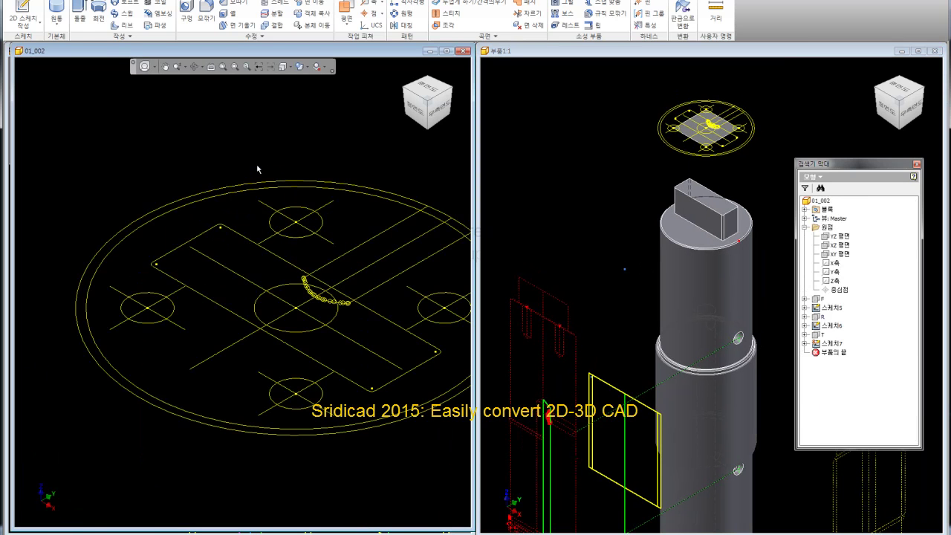
pyautogui.scroll(-5, 258, 169)
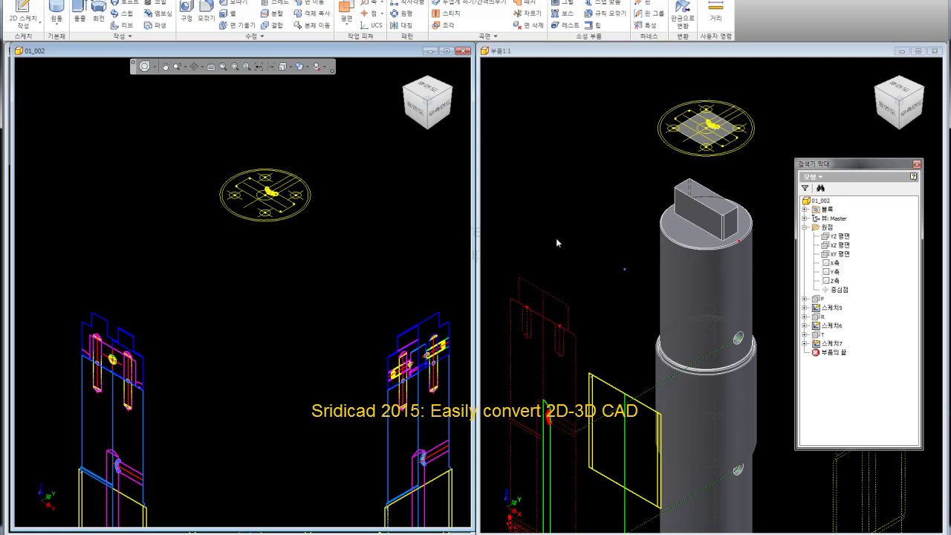
pyautogui.click(573, 214)
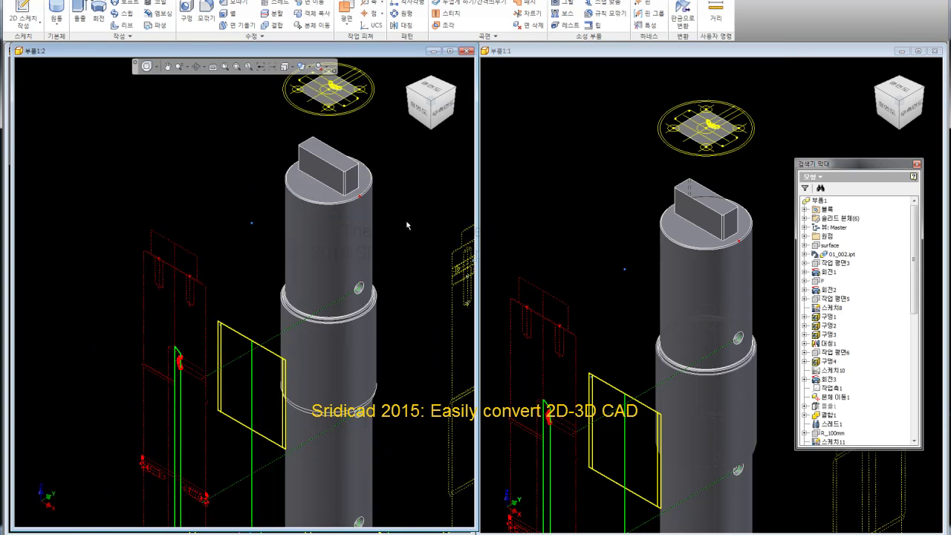
# Select the shaft's flat top face around the key block in the right part view
pyautogui.moveTo(376, 157); pyautogui.dragTo(353, 220, button='middle')
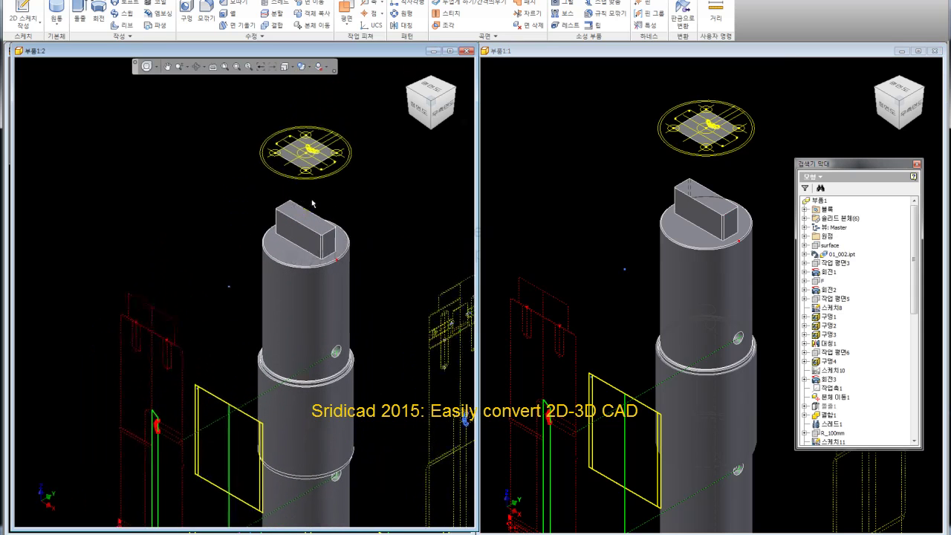
pyautogui.click(599, 191)
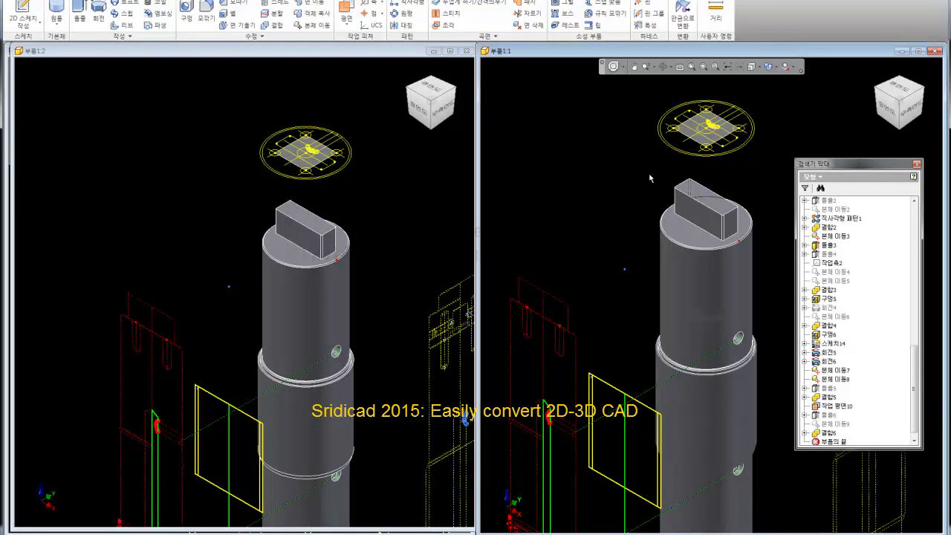
pyautogui.scroll(3, 744, 177)
pyautogui.scroll(1, 732, 210)
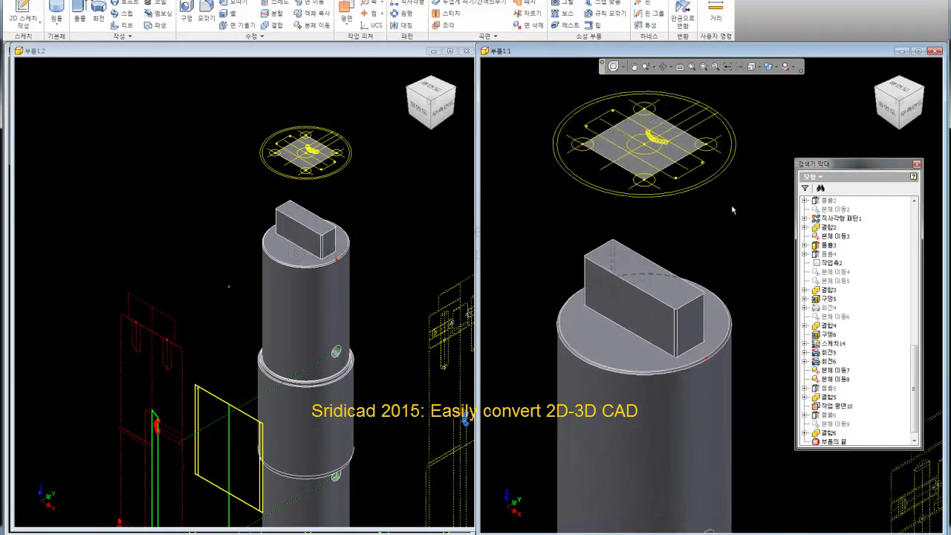
pyautogui.click(608, 341)
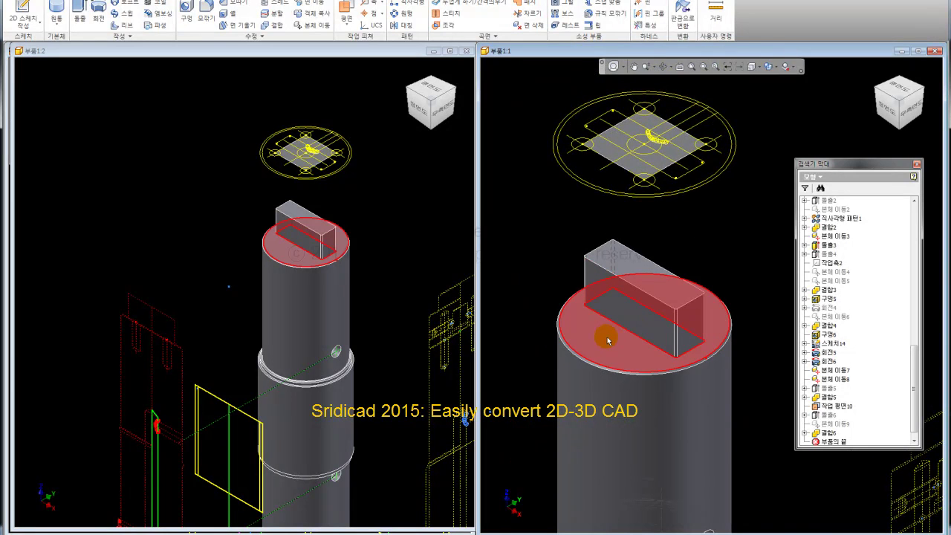
# Sketch on the shaft top face and project the four hole circles from the floating sketch
pyautogui.click(619, 329)
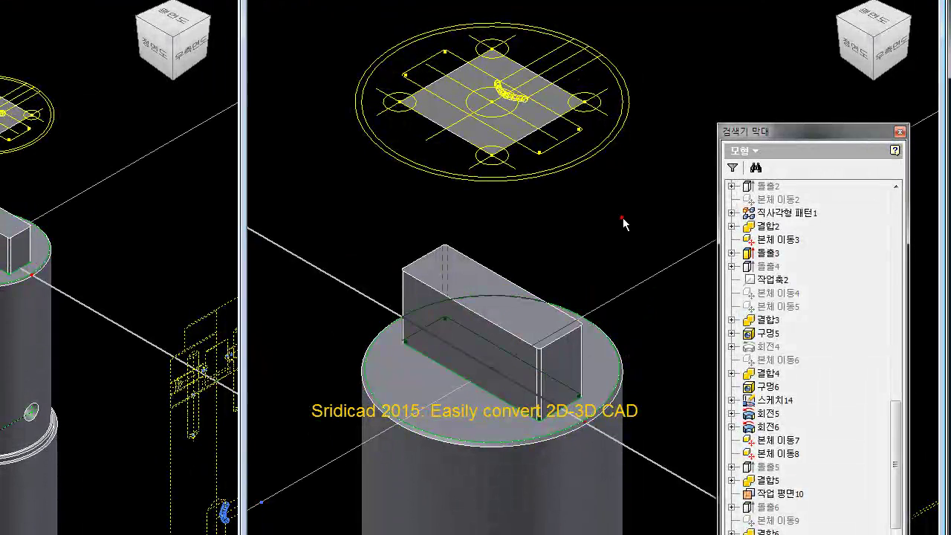
pyautogui.click(506, 50)
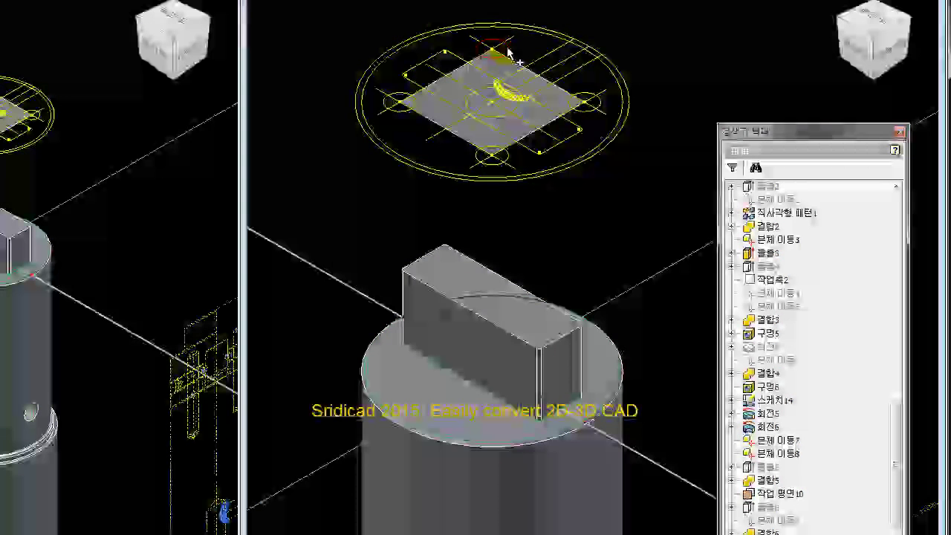
pyautogui.click(580, 95)
pyautogui.click(399, 98)
pyautogui.click(478, 159)
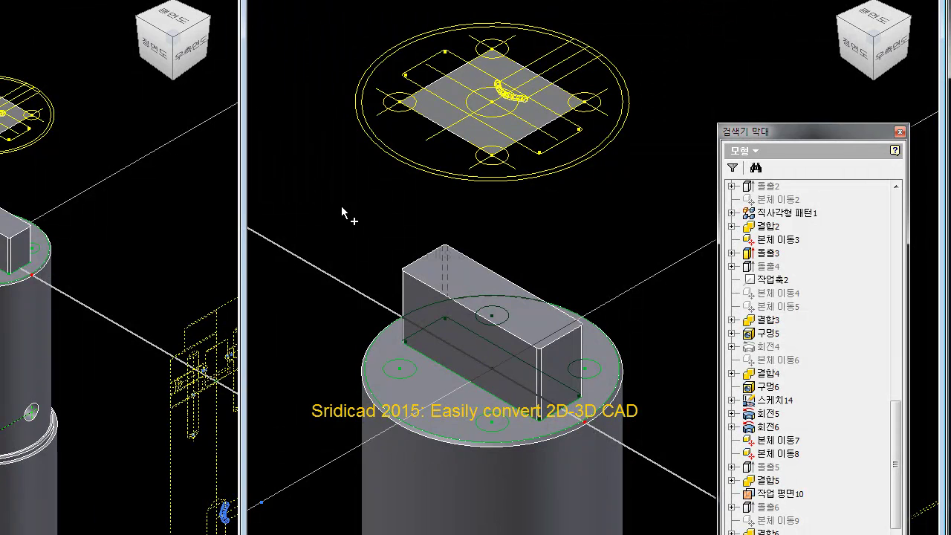
pyautogui.rightClick(340, 212)
pyautogui.click(267, 202)
pyautogui.moveTo(341, 222); pyautogui.dragTo(617, 443)
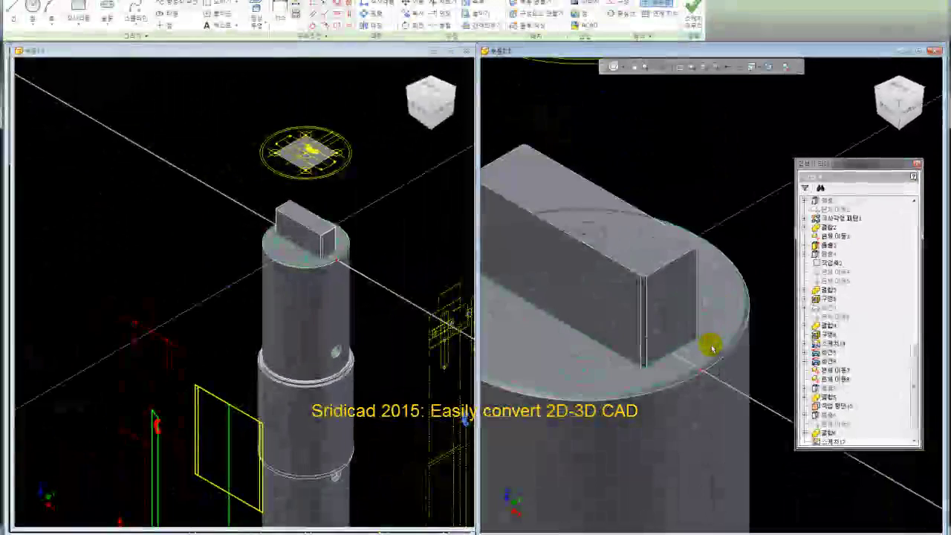
# Slice Graphics in the right view to cut away the key block and expose the top sketch
pyautogui.click(641, 363)
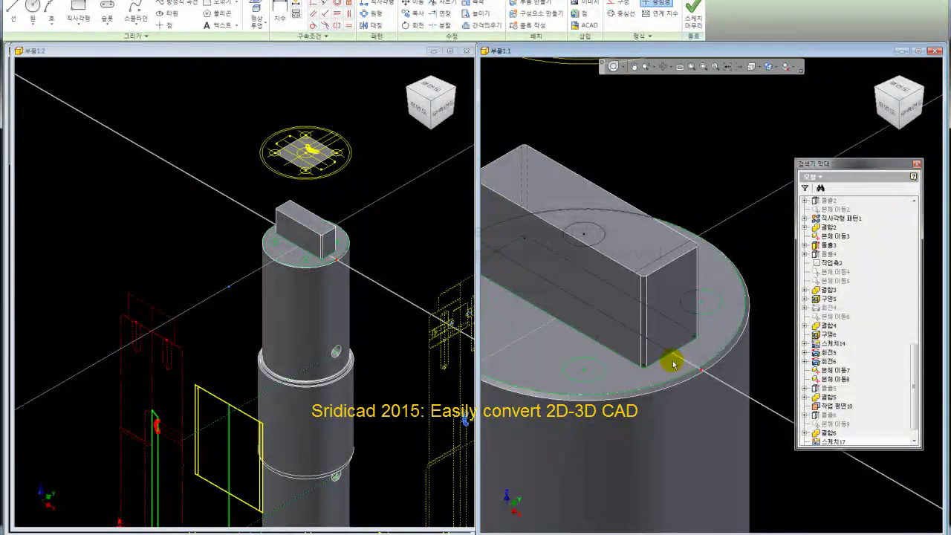
pyautogui.scroll(-2, 673, 364)
pyautogui.rightClick(665, 237)
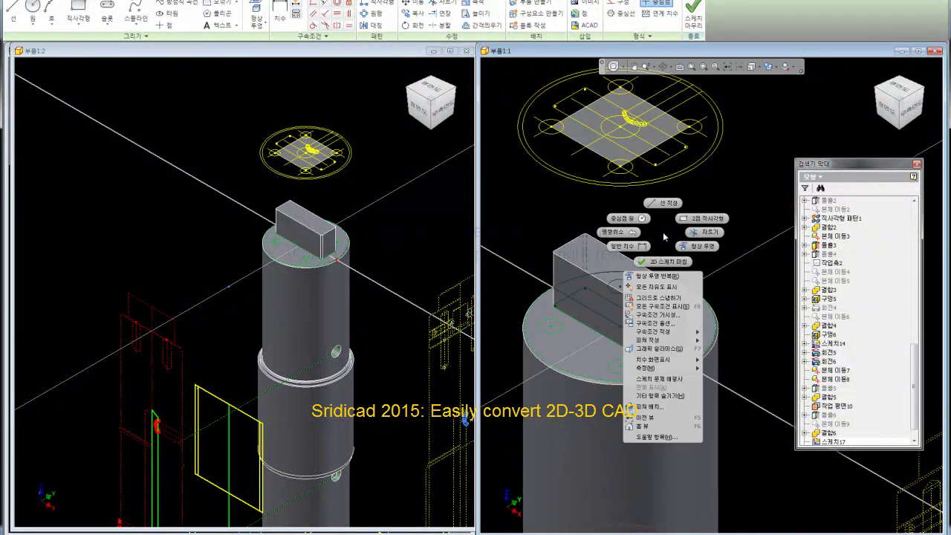
pyautogui.click(652, 349)
pyautogui.click(768, 355)
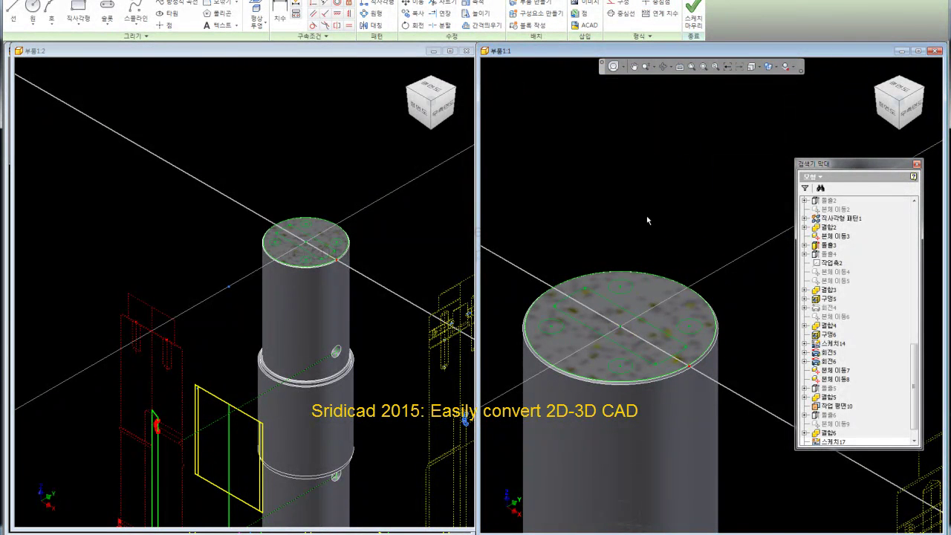
# Box-select the four projected circle centres and convert them to hole centre points
pyautogui.press('p')
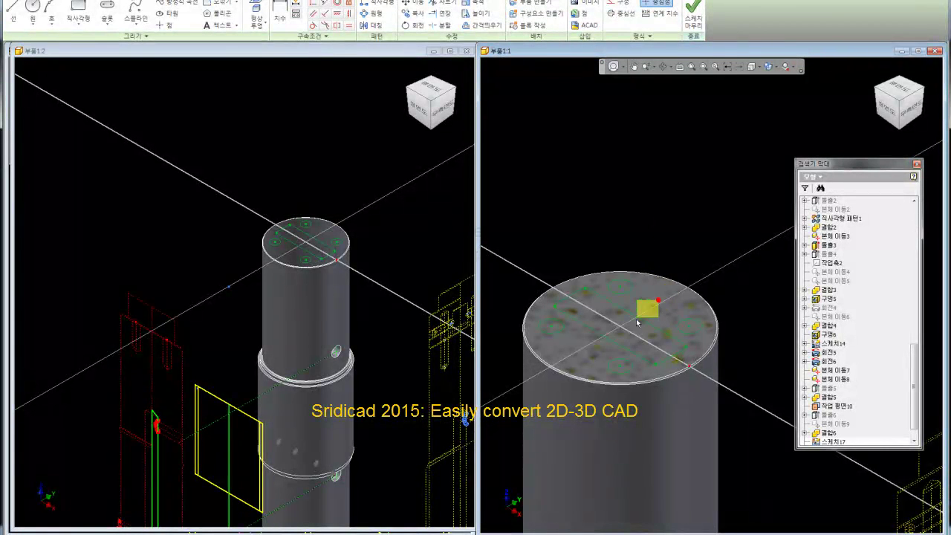
pyautogui.scroll(2, 601, 305)
pyautogui.moveTo(616, 318); pyautogui.dragTo(524, 240)
pyautogui.press('Delete')
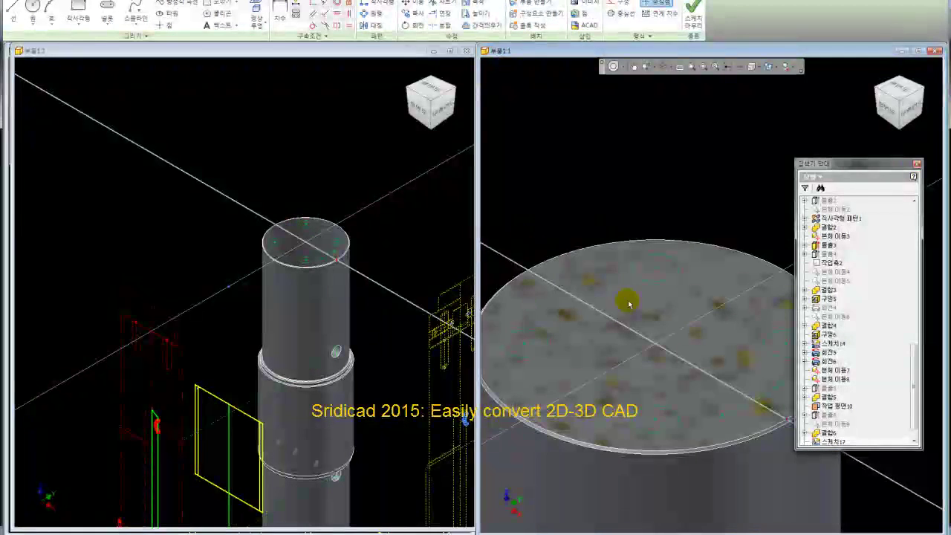
pyautogui.hotkey('ctrl', 'z')
pyautogui.moveTo(648, 332); pyautogui.dragTo(761, 416)
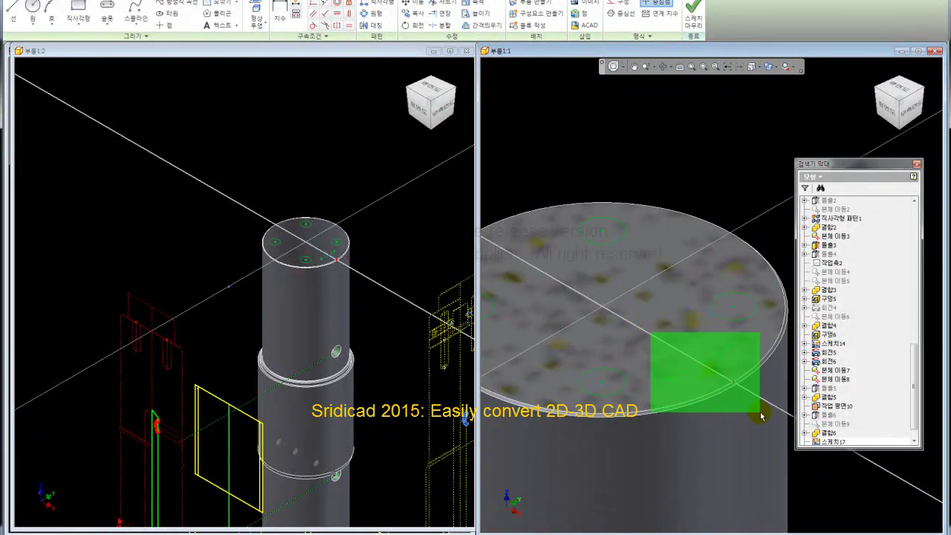
pyautogui.scroll(-2, 728, 292)
pyautogui.moveTo(526, 202); pyautogui.dragTo(773, 390)
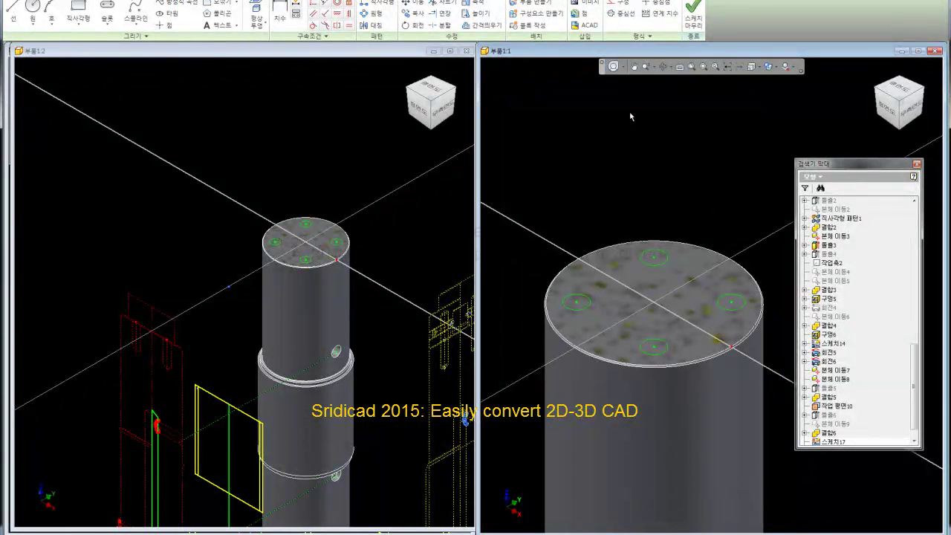
pyautogui.click(658, 4)
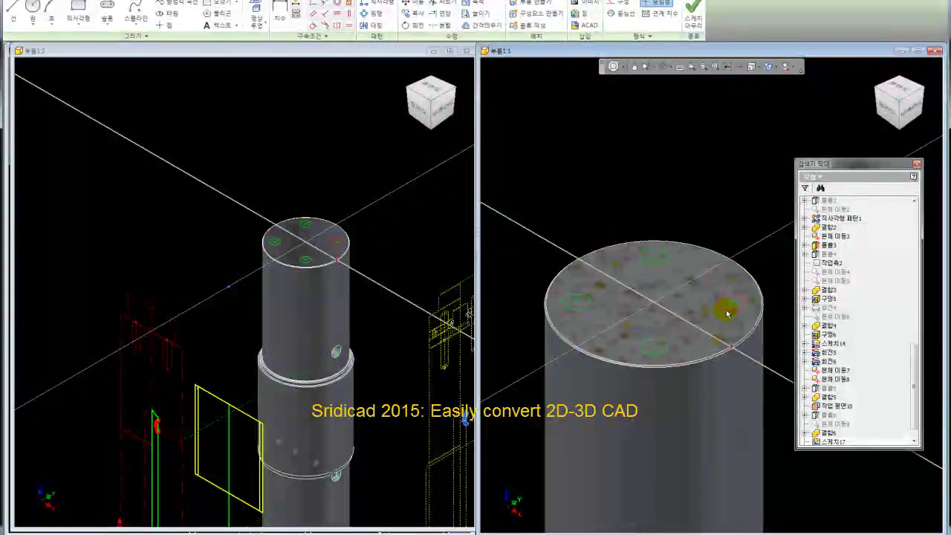
# Make the red sketch line construction geometry and finish the sketch
pyautogui.click(195, 282)
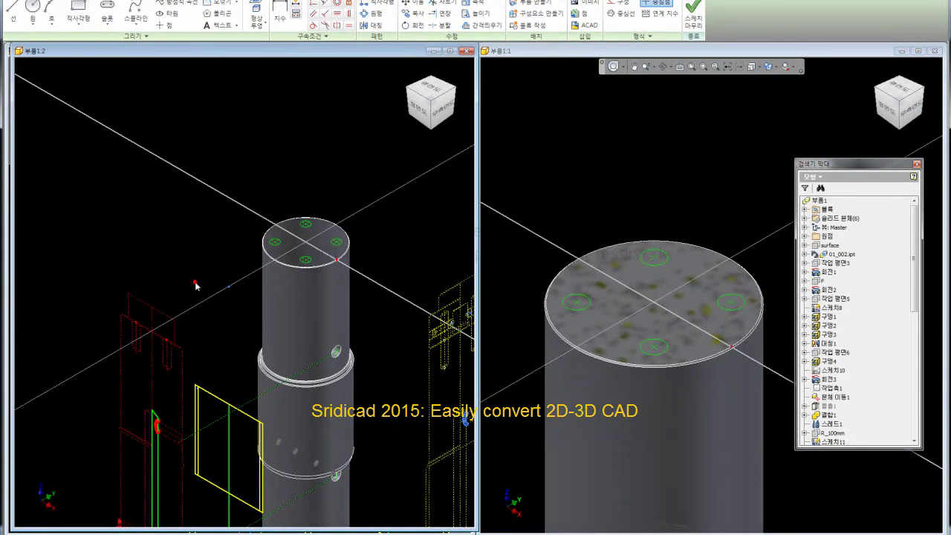
pyautogui.moveTo(141, 382); pyautogui.dragTo(191, 350, button='middle')
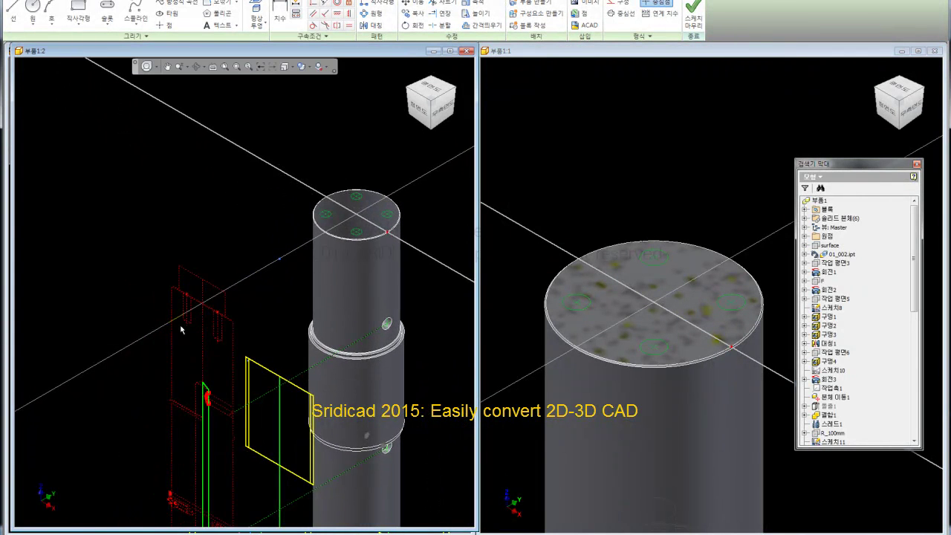
pyautogui.scroll(-2, 232, 344)
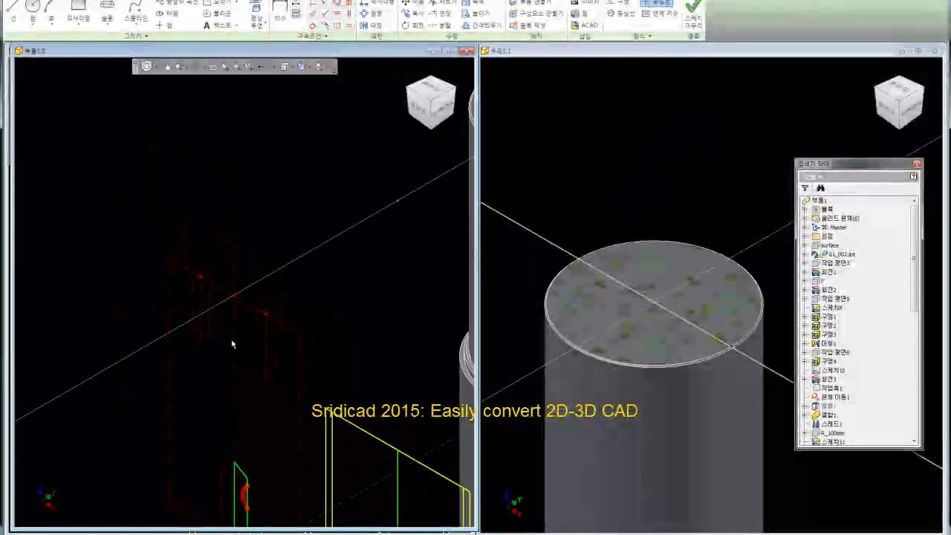
pyautogui.click(292, 331)
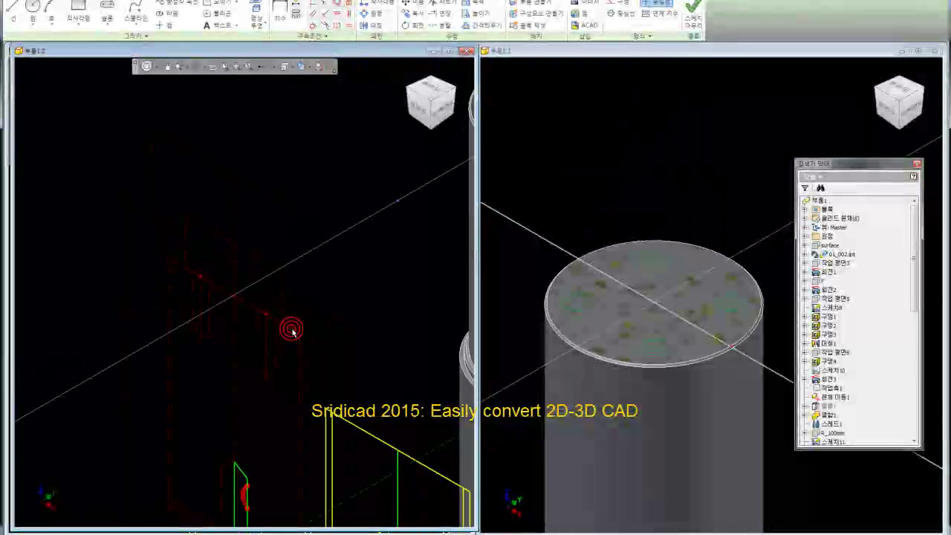
pyautogui.click(692, 22)
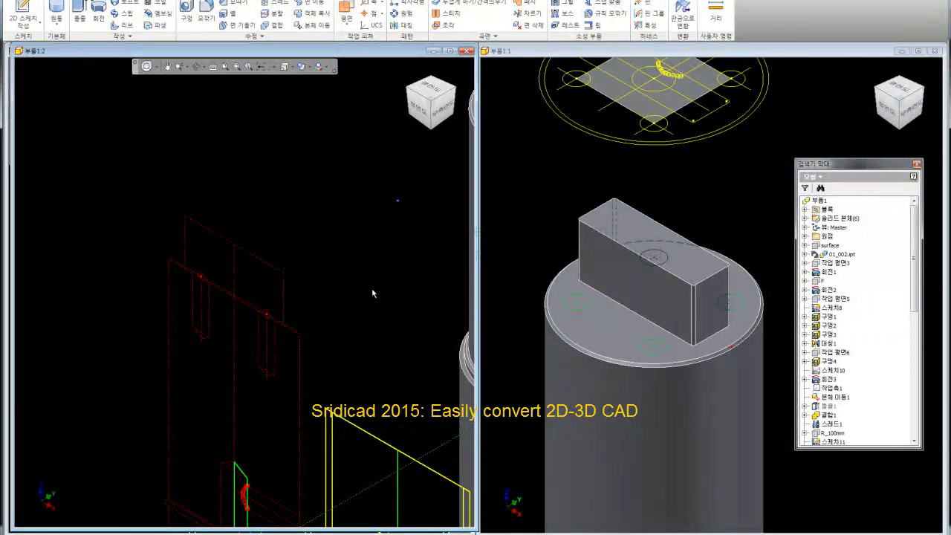
# Show the 01_002 layout in the left window with its body in view
pyautogui.click(292, 332)
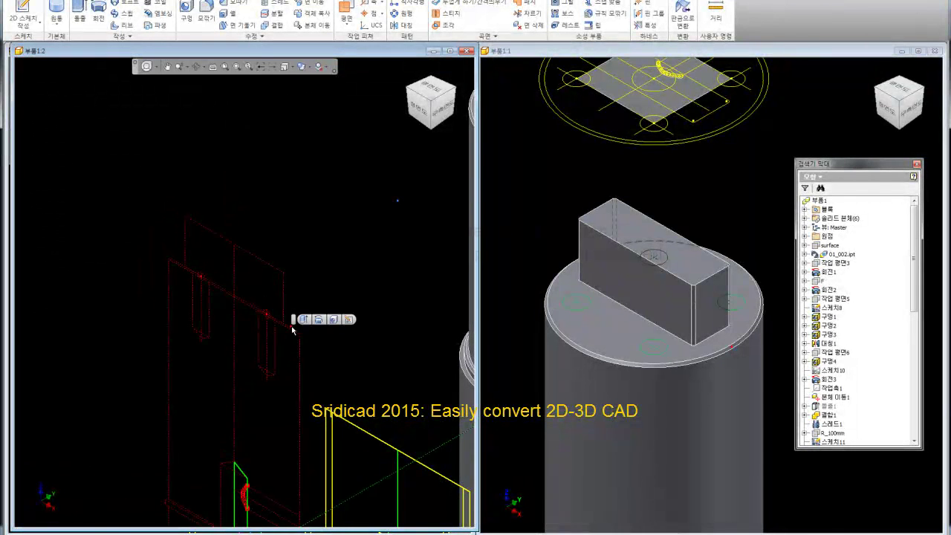
pyautogui.click(364, 338)
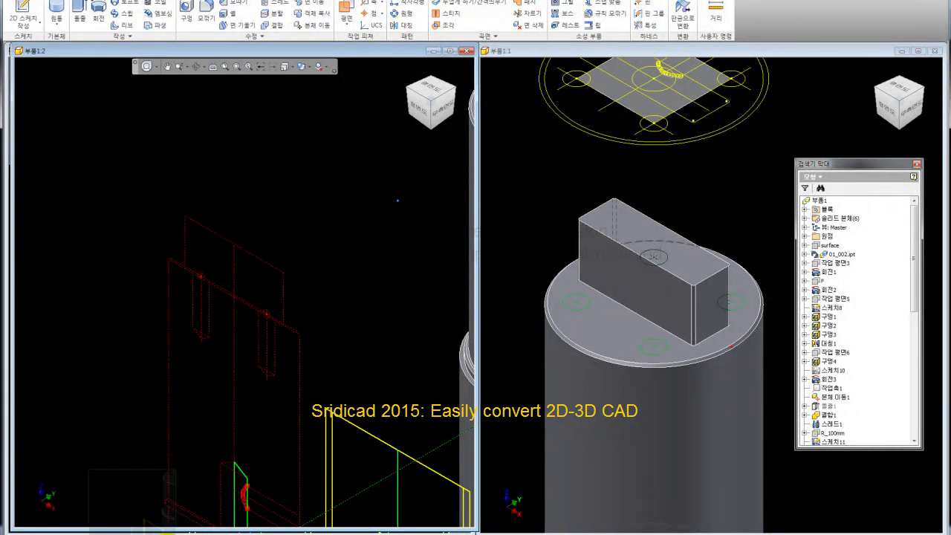
pyautogui.click(172, 502)
pyautogui.moveTo(246, 309); pyautogui.dragTo(268, 246, button='middle')
# Open the 01_002 layout sketch 스케치5 for editing
pyautogui.scroll(-3, 211, 283)
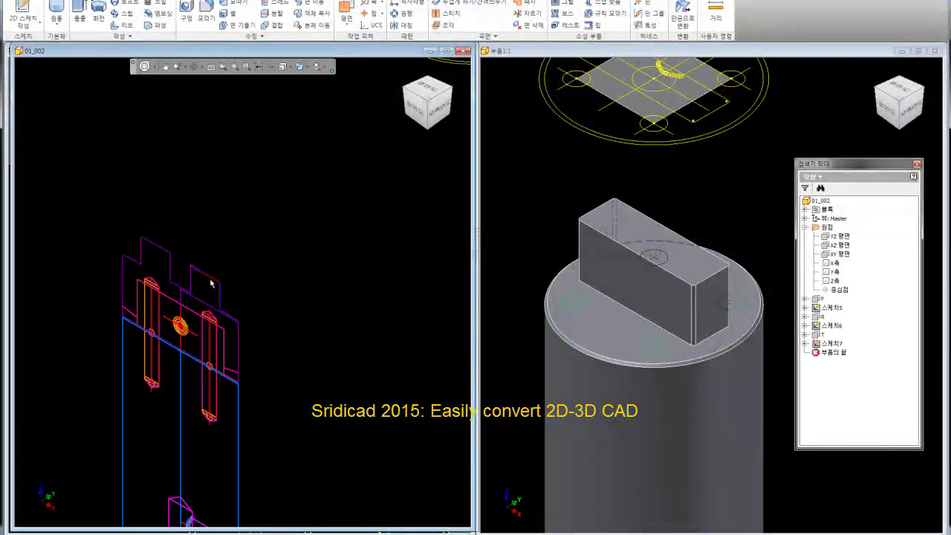
pyautogui.scroll(-3, 159, 337)
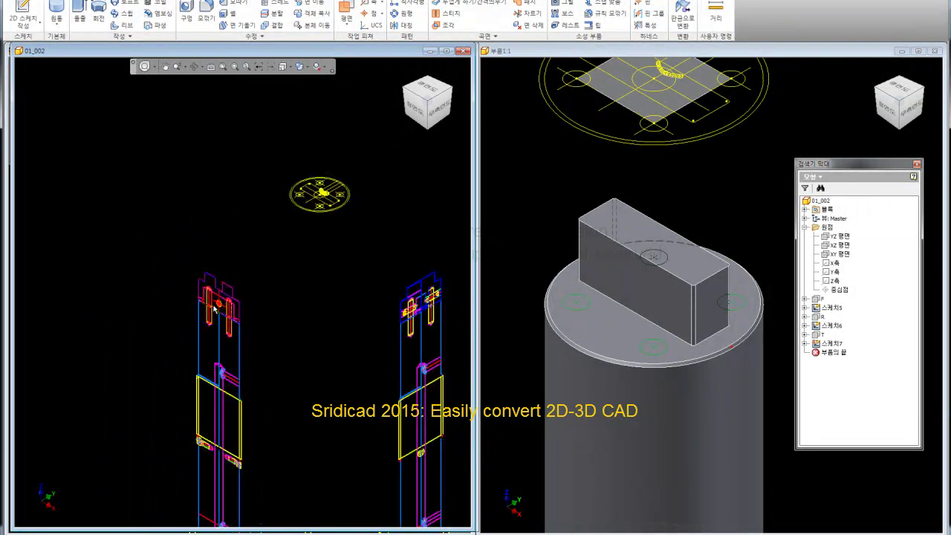
pyautogui.click(192, 243)
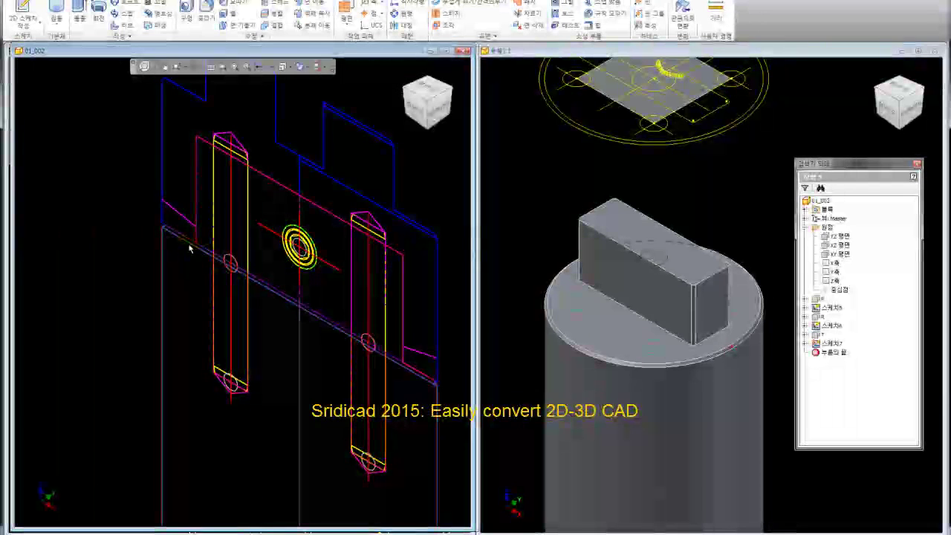
pyautogui.click(232, 237)
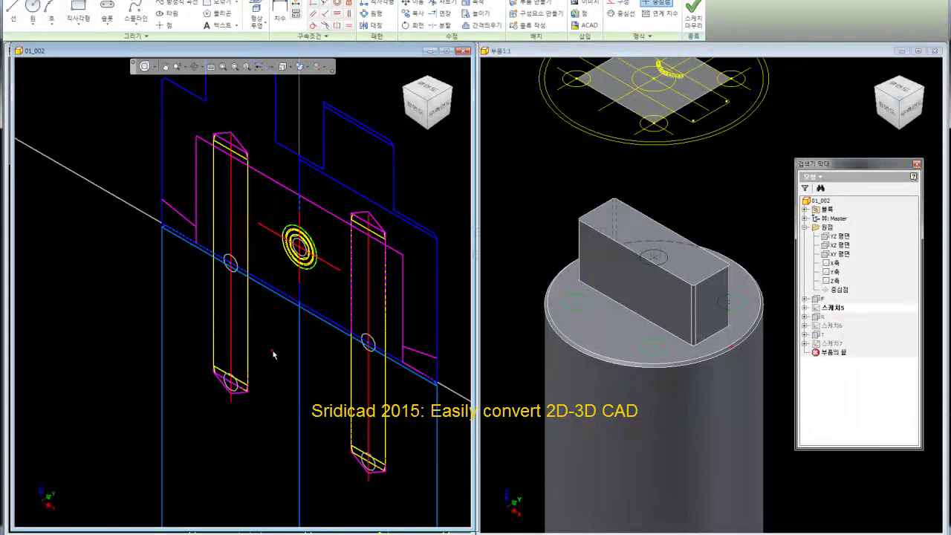
# Add a vertical 15 dimension to the lower slot end
pyautogui.click(280, 11)
pyautogui.scroll(-2, 201, 269)
pyautogui.scroll(-2, 213, 239)
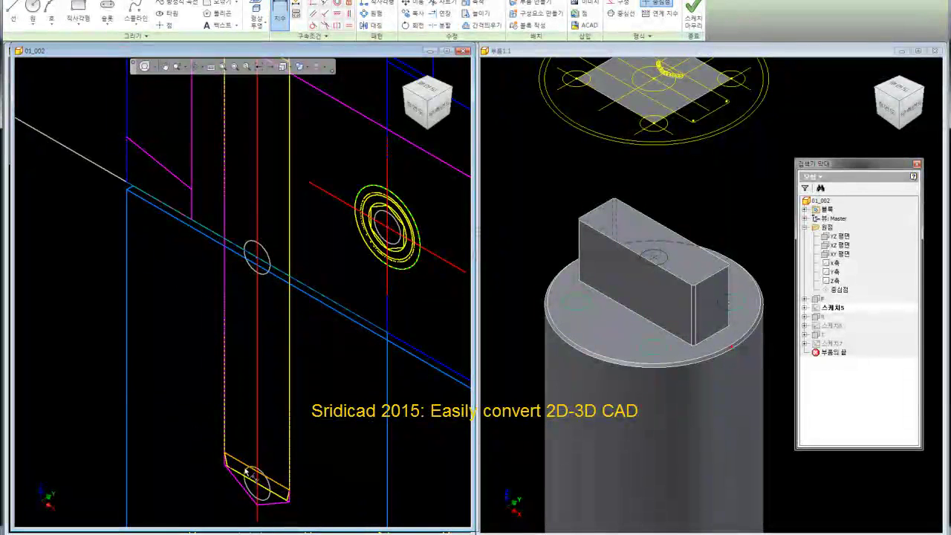
pyautogui.scroll(-3, 223, 478)
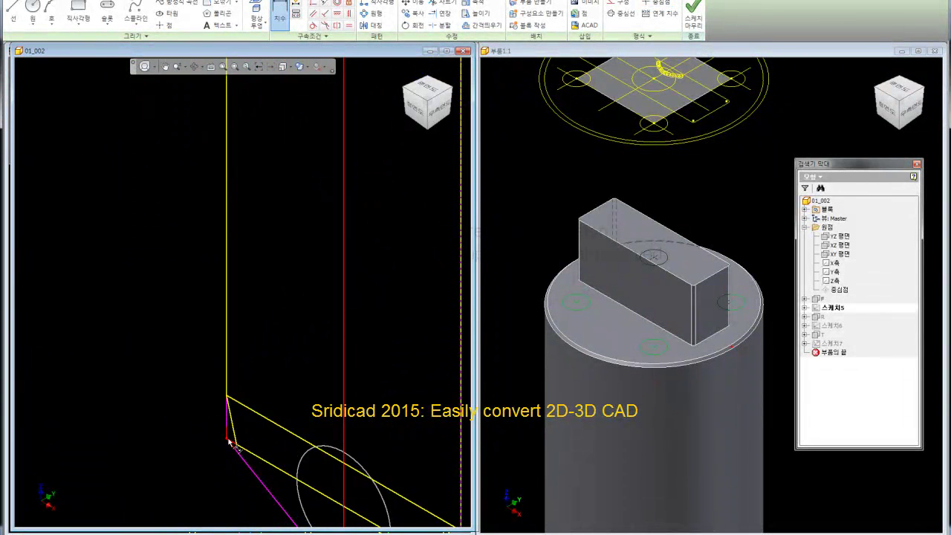
pyautogui.scroll(3, 213, 344)
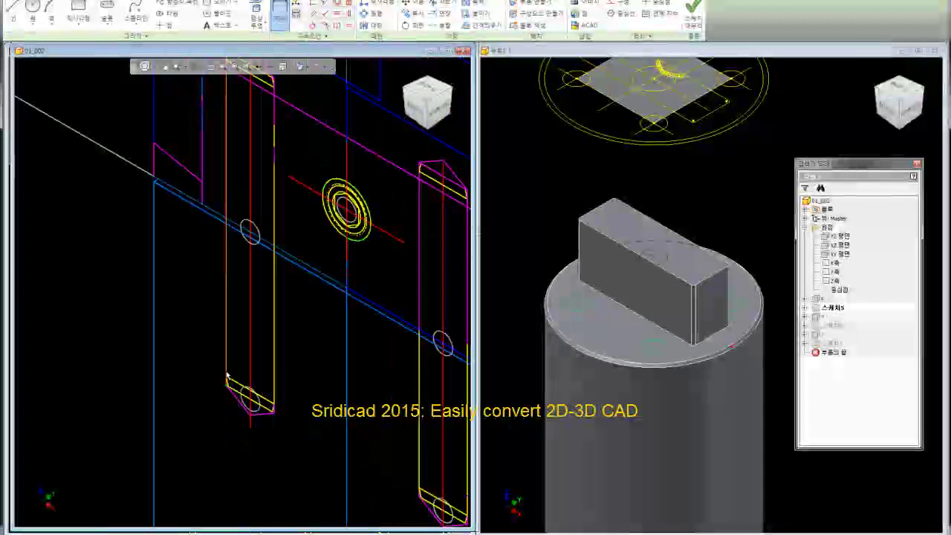
pyautogui.click(213, 344)
pyautogui.click(199, 307)
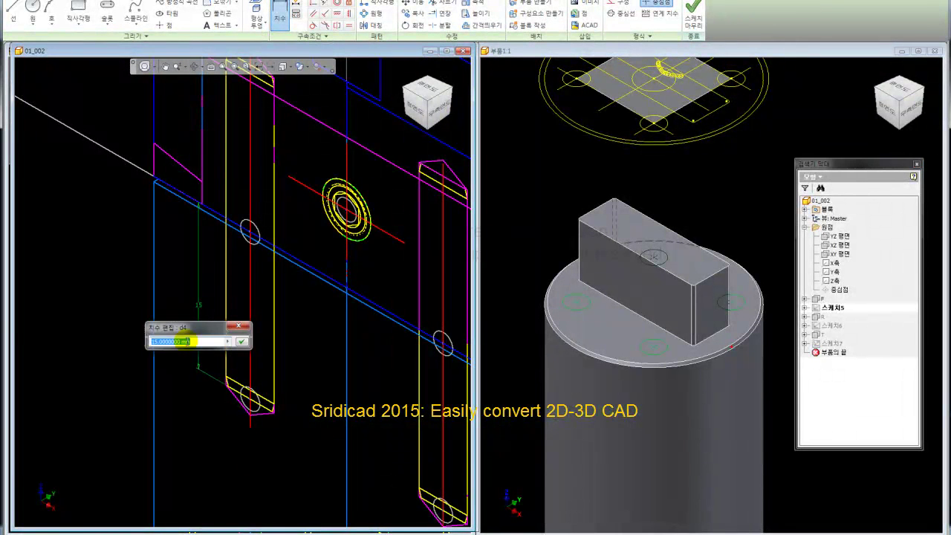
pyautogui.click(240, 342)
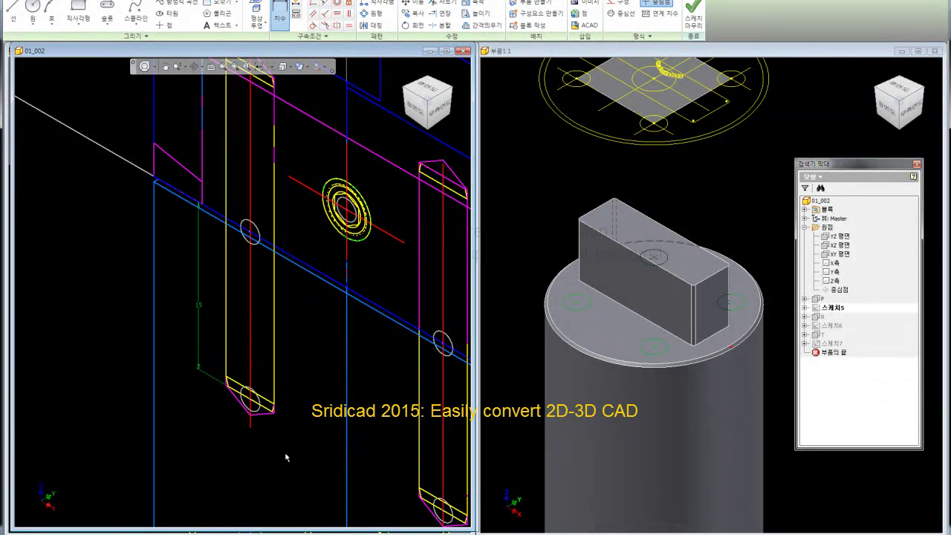
pyautogui.scroll(2, 250, 423)
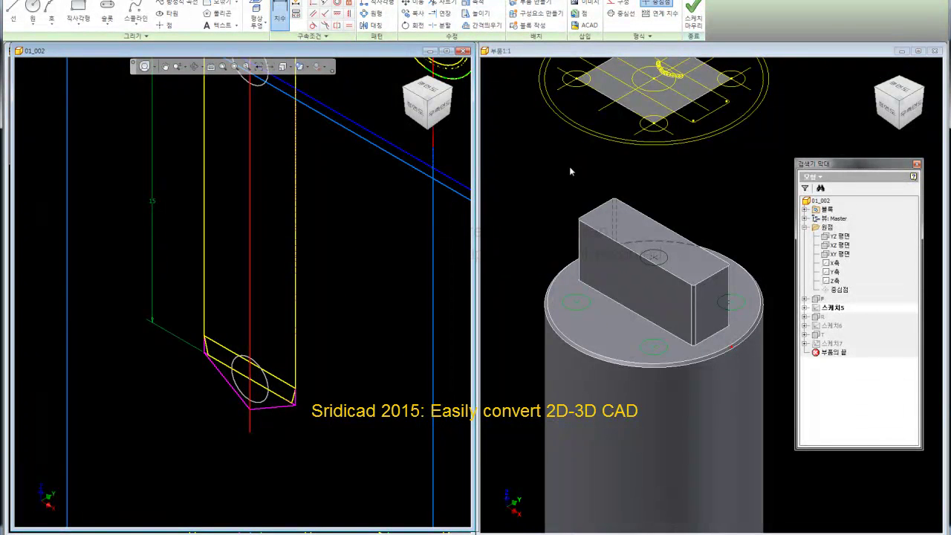
pyautogui.scroll(-5, 573, 212)
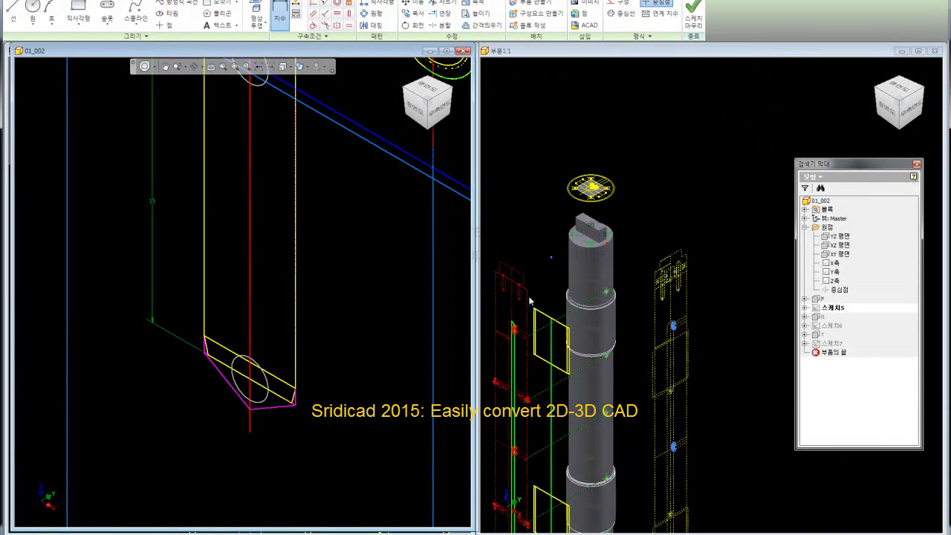
pyautogui.scroll(2, 509, 290)
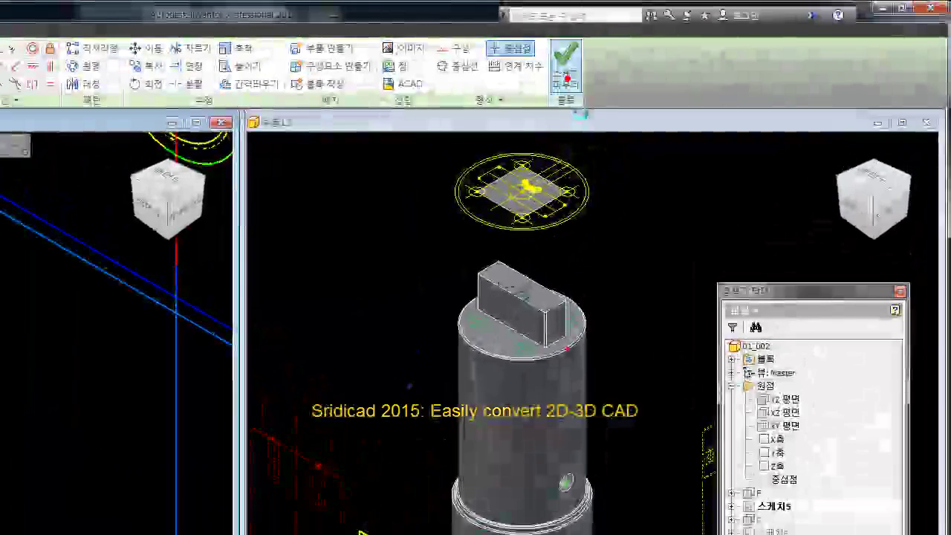
# Finish editing 스케치5, then delete 스케치17 and its four hole circles from the part
pyautogui.click(566, 63)
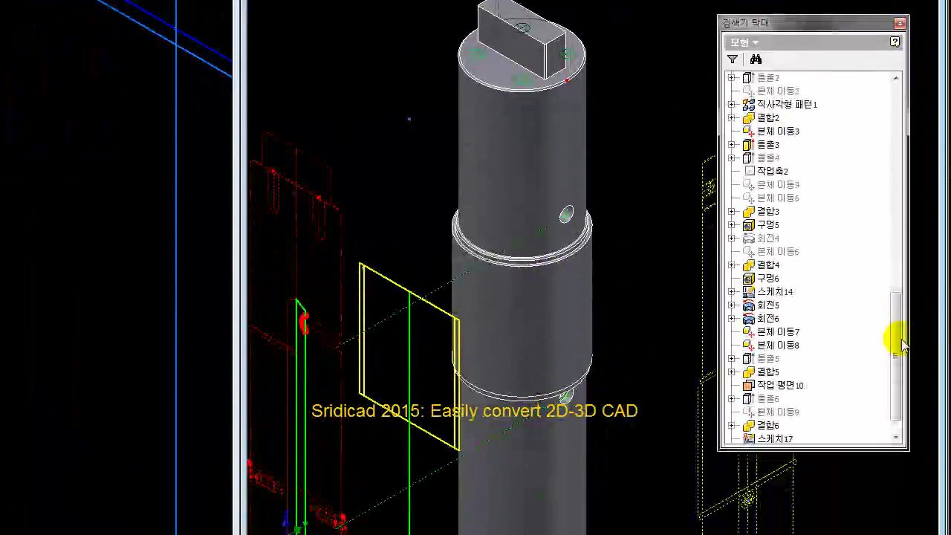
pyautogui.moveTo(901, 343); pyautogui.dragTo(900, 355)
pyautogui.click(775, 412)
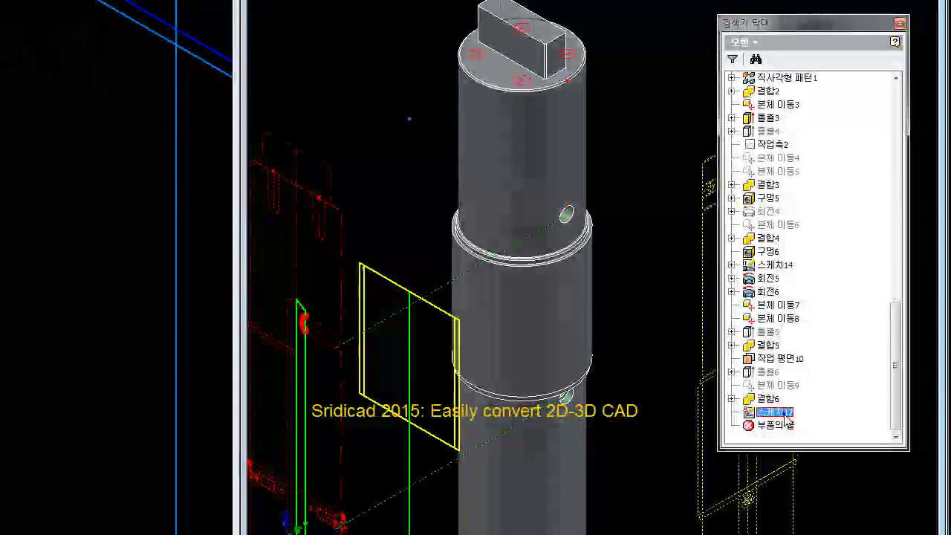
pyautogui.rightClick(786, 419)
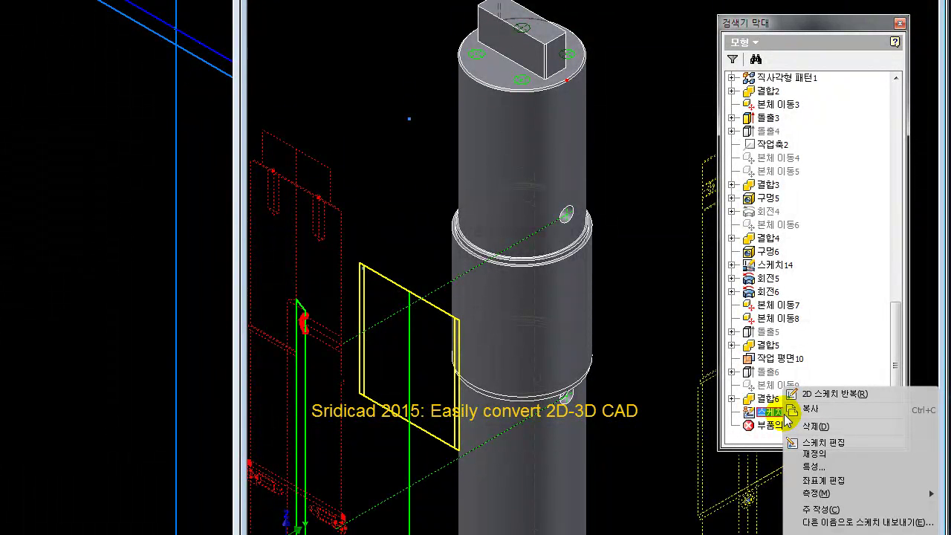
pyautogui.click(831, 427)
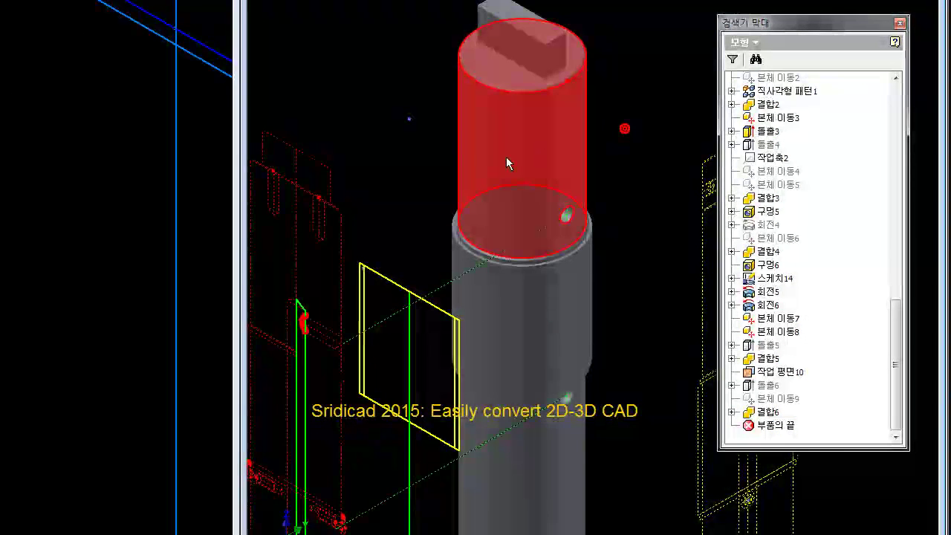
pyautogui.moveTo(342, 123); pyautogui.dragTo(395, 127, button='middle')
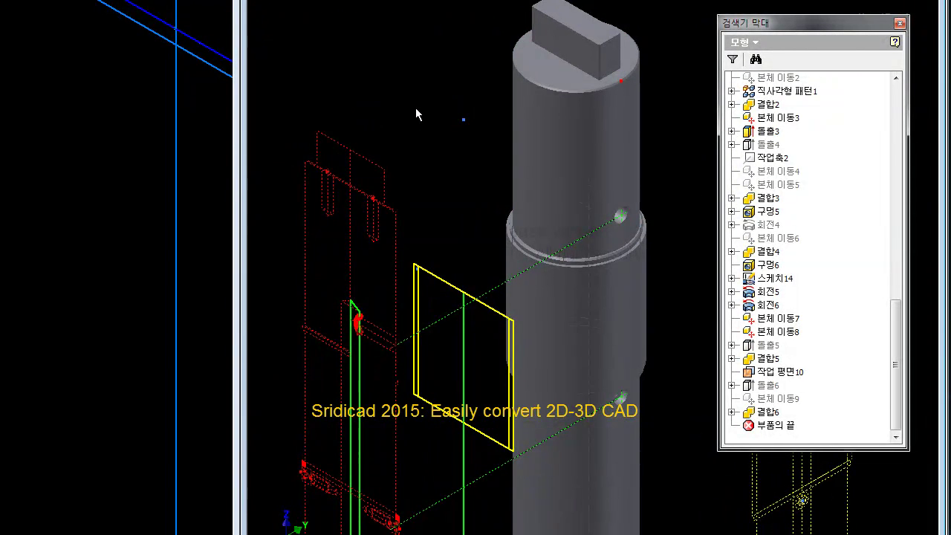
# Rename work plane 작업 평면10 to 'T' and open it for redefinition
pyautogui.scroll(-3, 389, 167)
pyautogui.scroll(4, 393, 163)
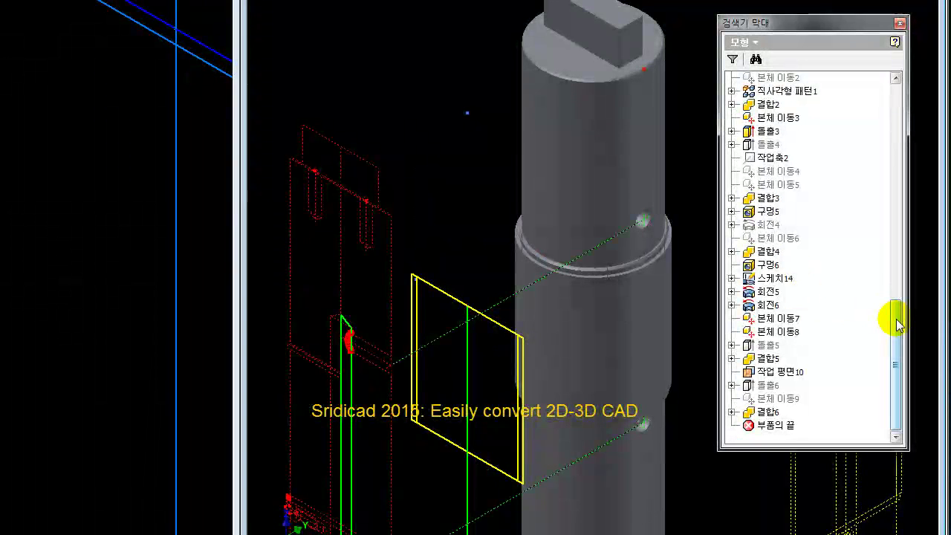
pyautogui.click(779, 372)
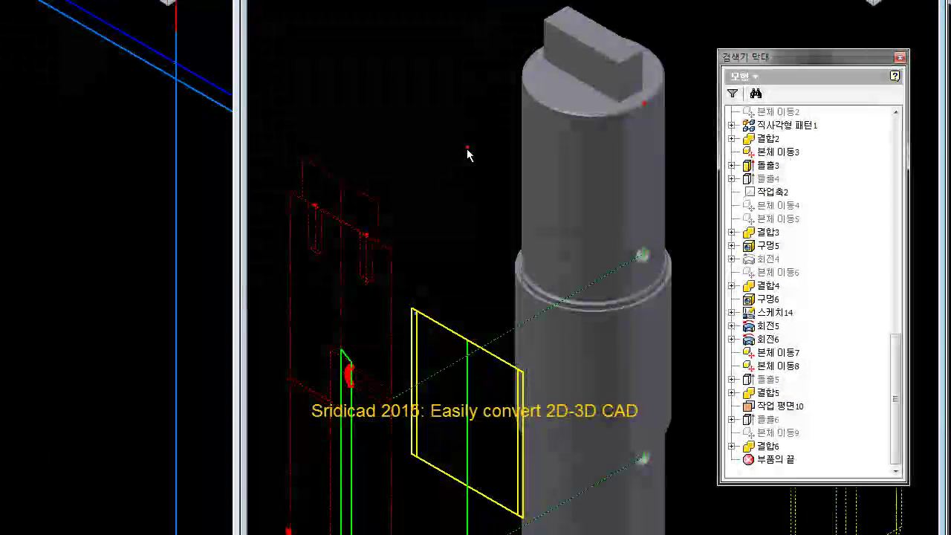
pyautogui.moveTo(740, 394); pyautogui.dragTo(783, 421)
pyautogui.click(781, 409)
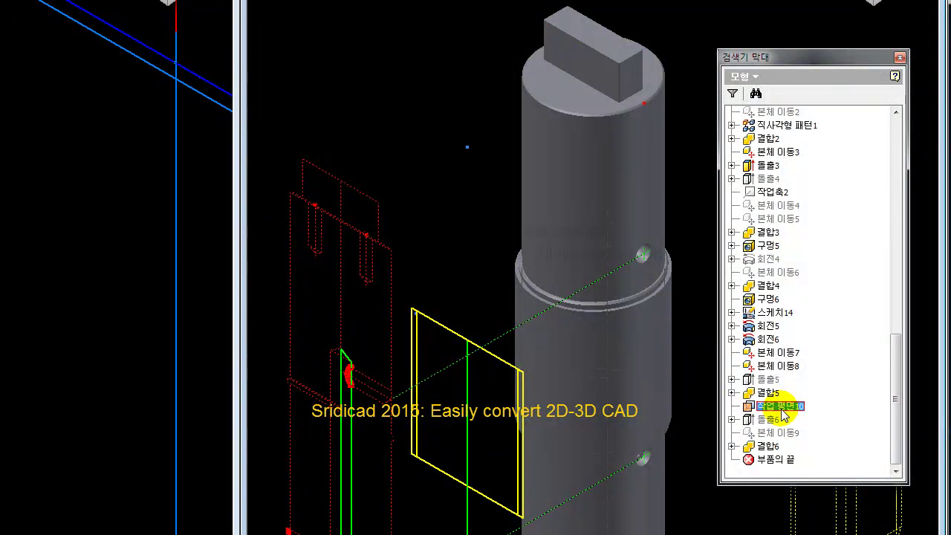
pyautogui.click(804, 406)
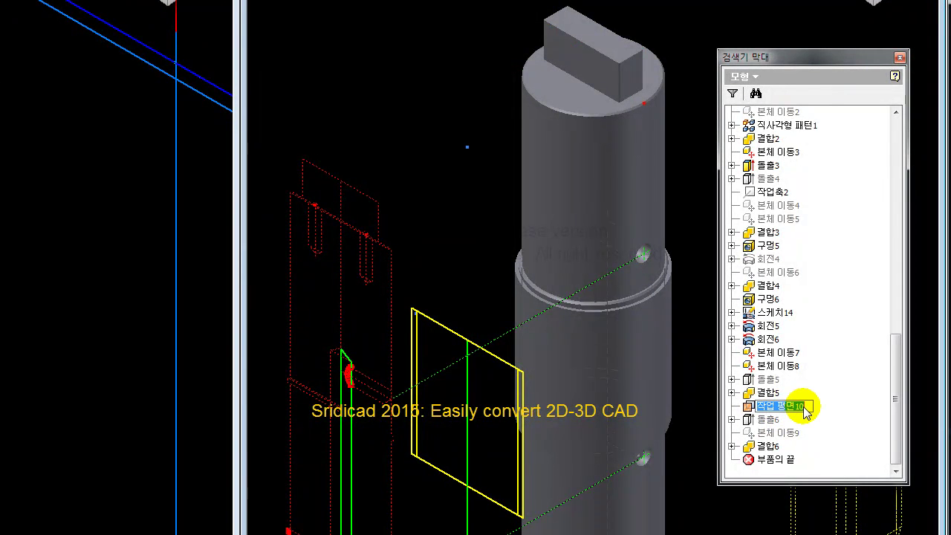
pyautogui.write('T')
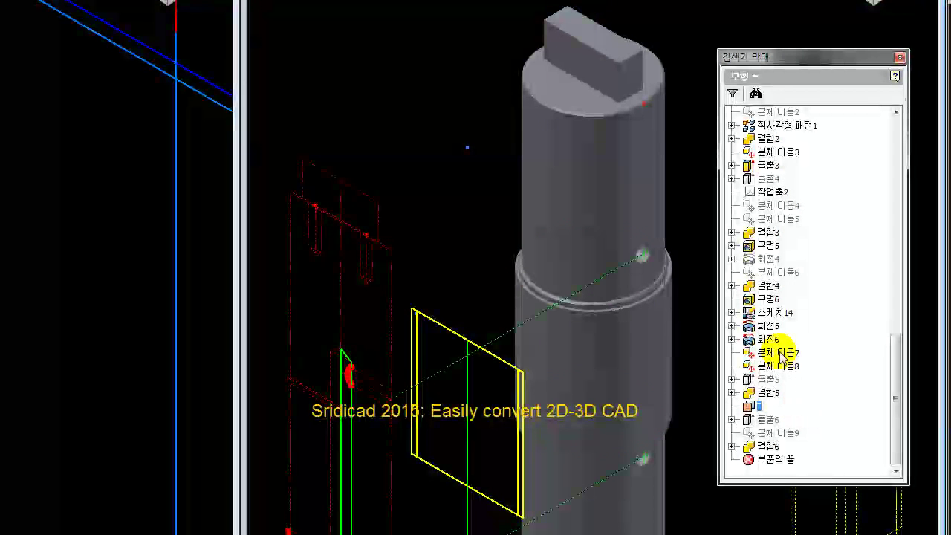
pyautogui.rightClick(755, 406)
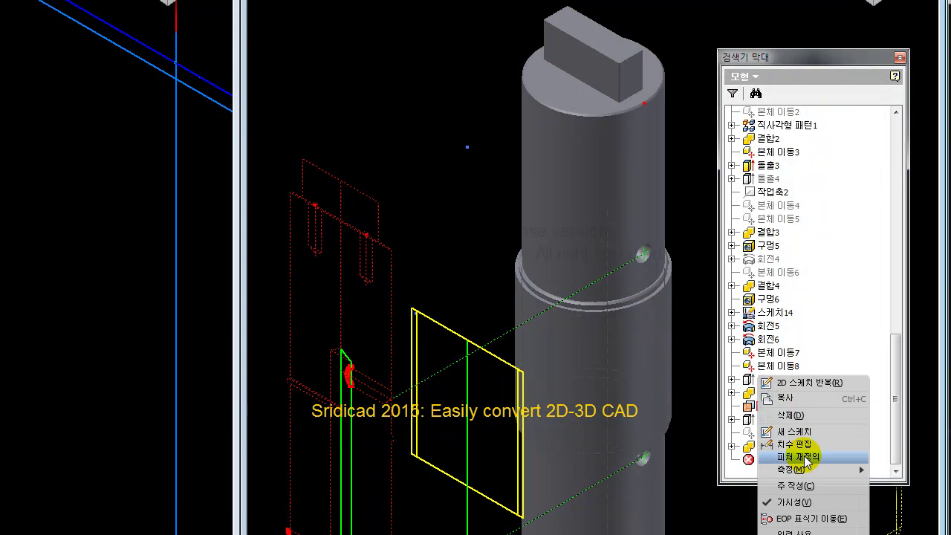
pyautogui.click(810, 517)
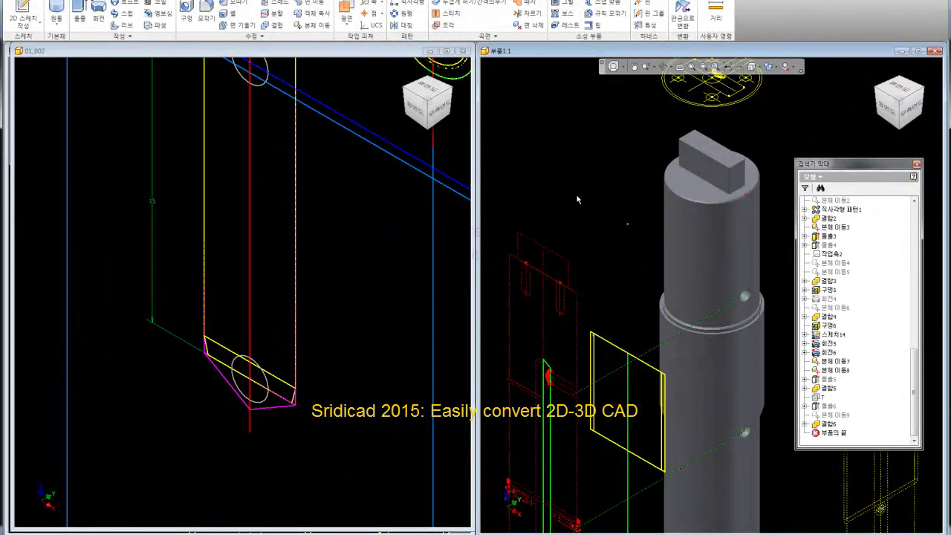
# Start a new 2D sketch on the shaft and project the hole edges as reference lines
pyautogui.click(574, 295)
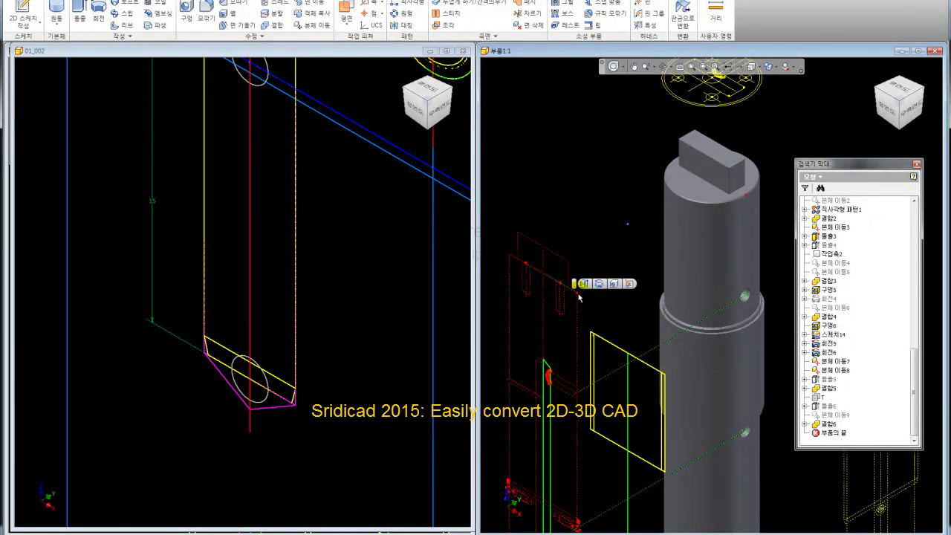
pyautogui.click(579, 295)
pyautogui.click(631, 287)
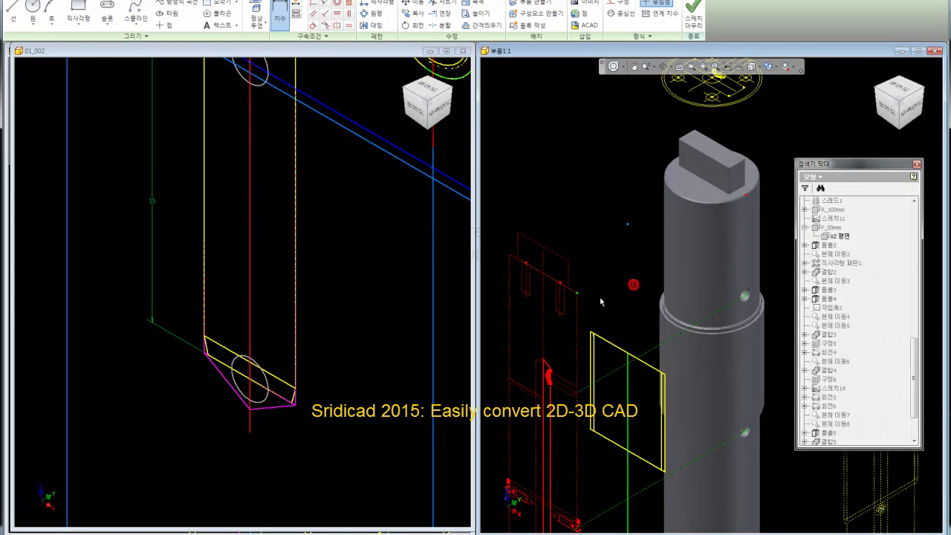
pyautogui.scroll(-2, 522, 295)
pyautogui.scroll(-3, 587, 286)
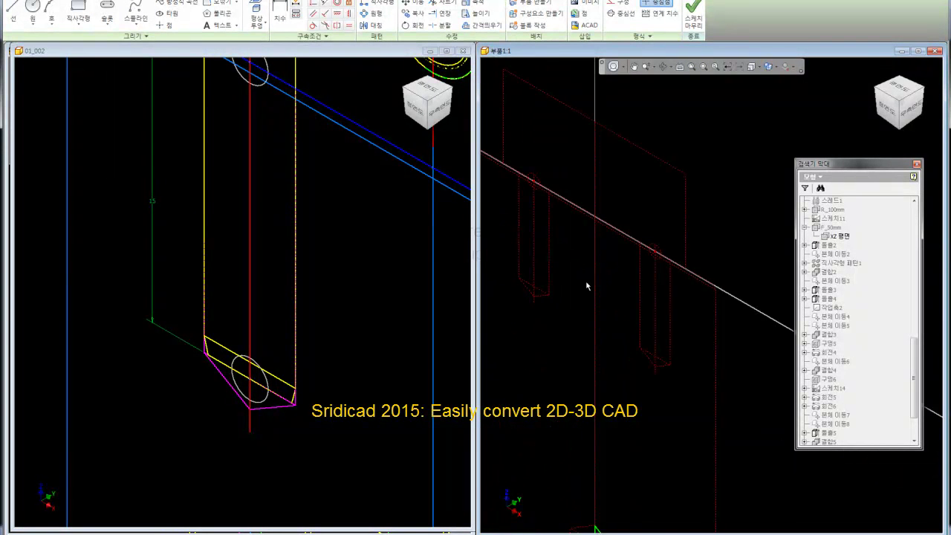
pyautogui.scroll(-2, 648, 300)
pyautogui.scroll(-2, 616, 276)
pyautogui.click(564, 281)
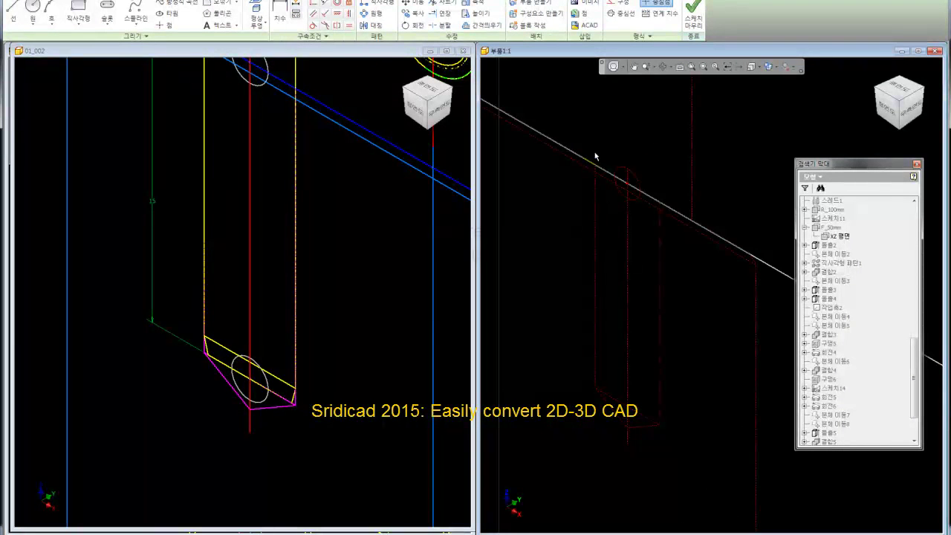
pyautogui.click(675, 300)
pyautogui.click(676, 285)
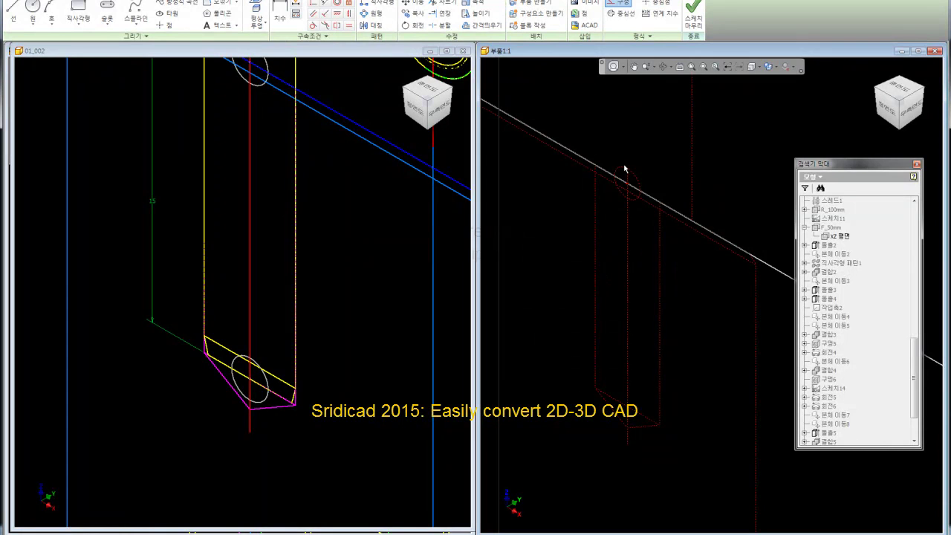
# Make the projected vertical lines construction lines and remove the extra solid lines
pyautogui.moveTo(623, 154); pyautogui.dragTo(671, 437)
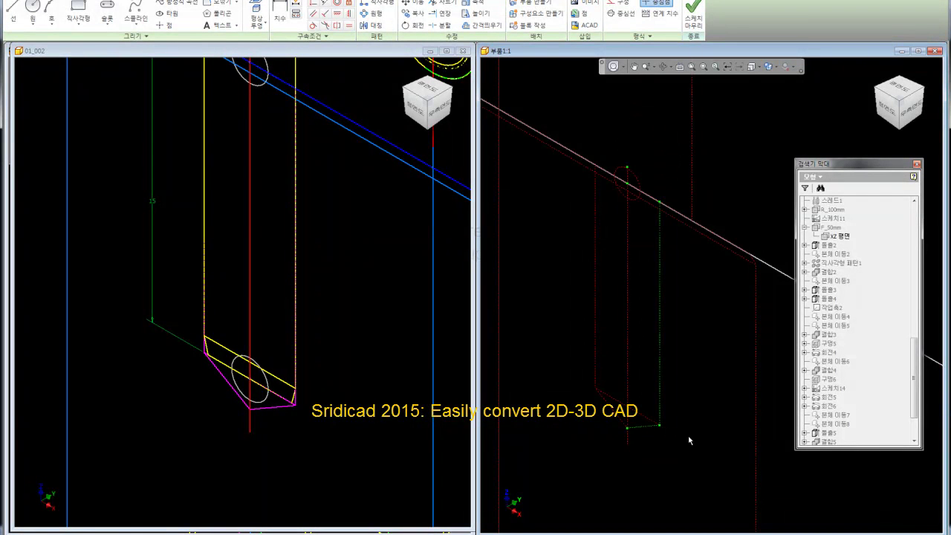
pyautogui.click(617, 4)
pyautogui.click(630, 283)
pyautogui.click(622, 5)
pyautogui.click(702, 332)
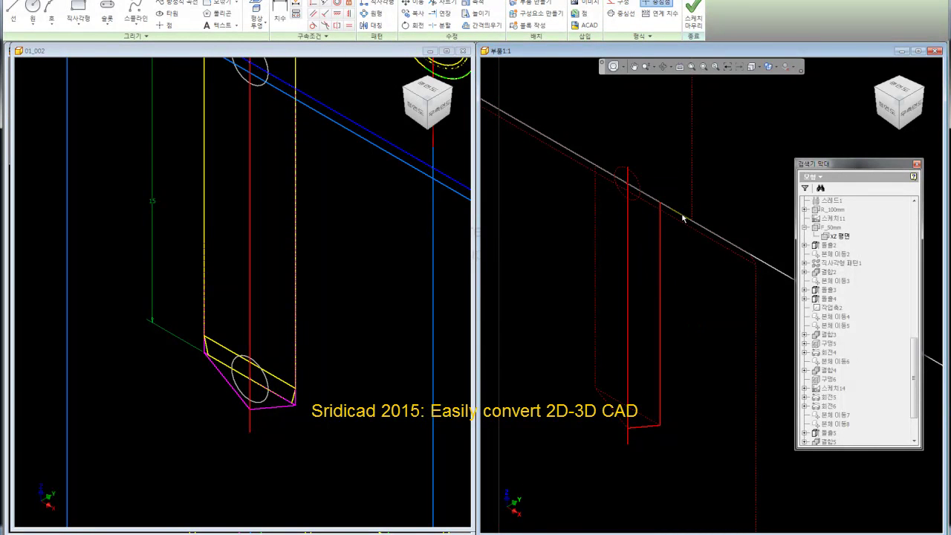
pyautogui.moveTo(618, 413); pyautogui.dragTo(672, 451)
pyautogui.hotkey('ctrl', 'z')
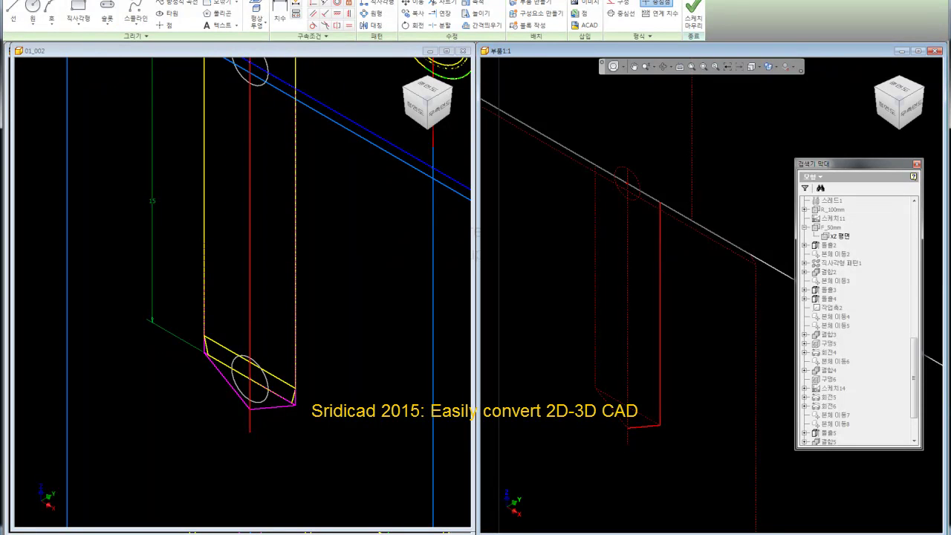
pyautogui.hotkey('ctrl', 'z')
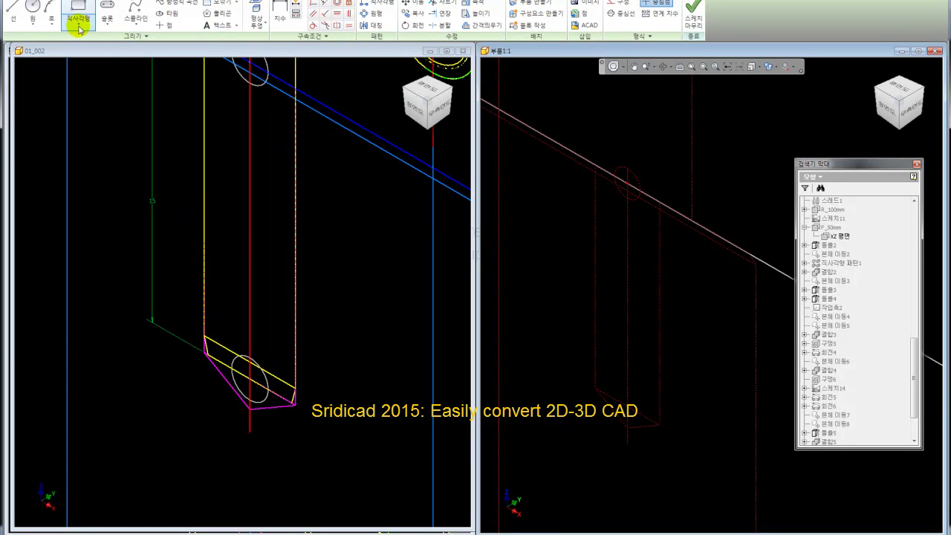
# Browse the spline, rectangle, slot and arc tool options, then settle on the Line tool
pyautogui.click(134, 24)
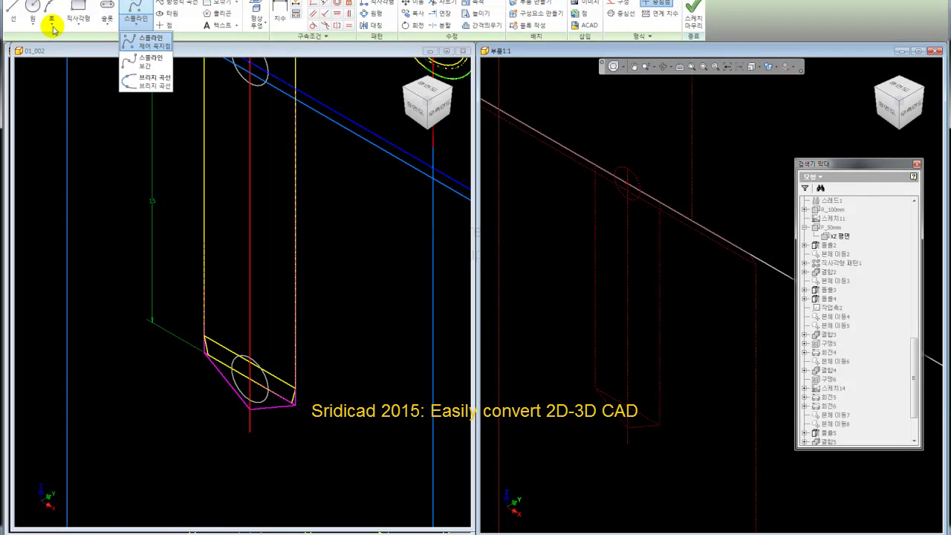
pyautogui.click(81, 28)
pyautogui.click(108, 28)
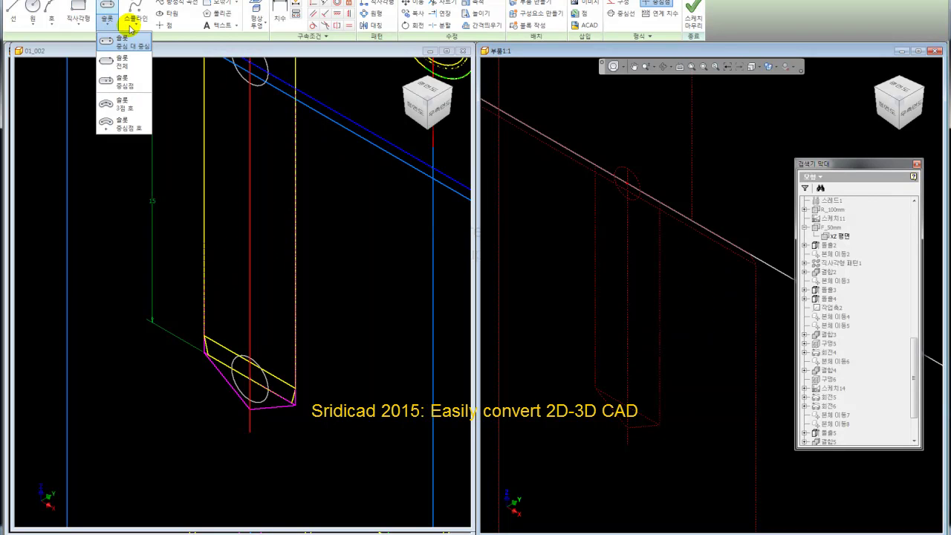
pyautogui.click(134, 28)
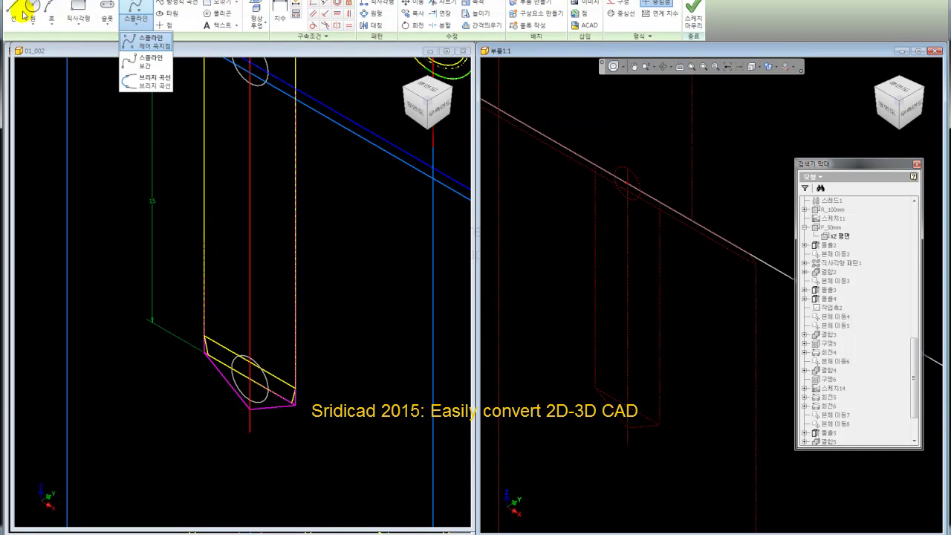
pyautogui.click(51, 22)
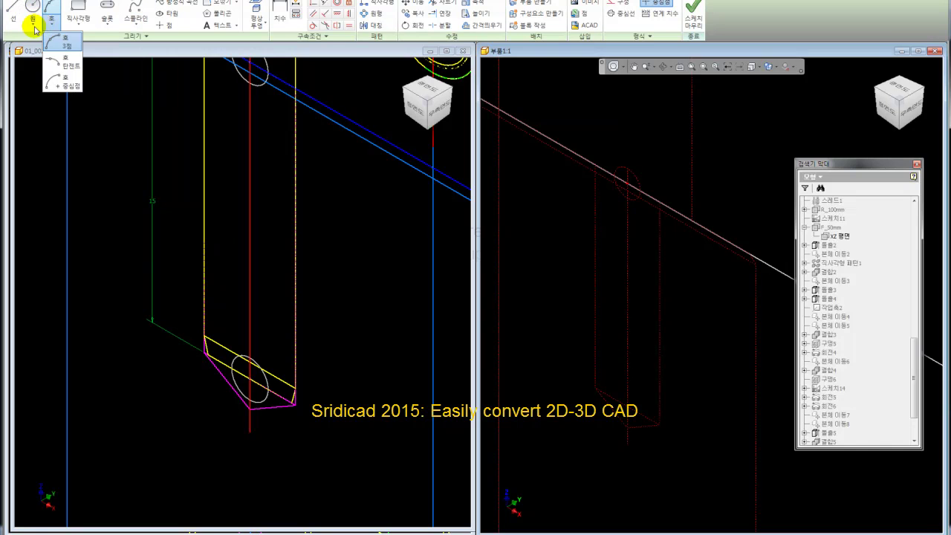
pyautogui.click(12, 15)
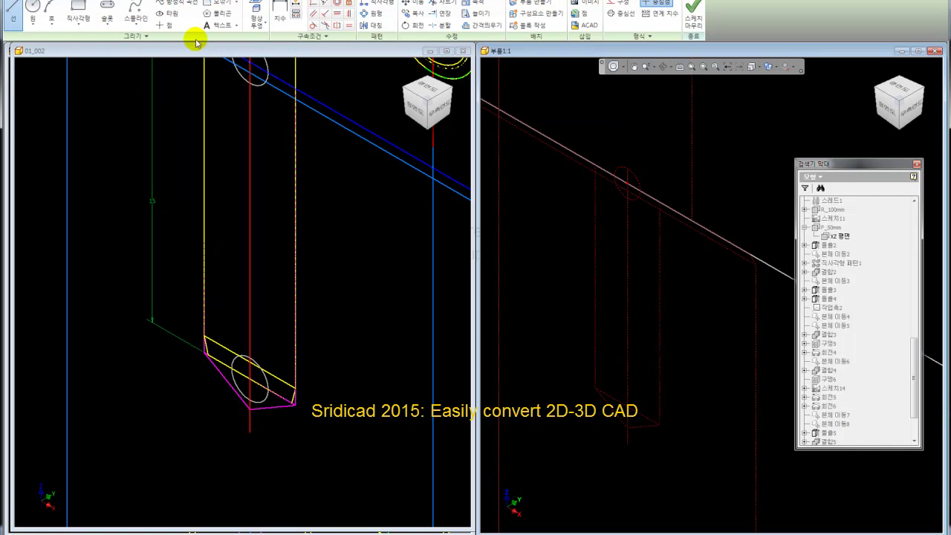
# Try a pin profile: 2.5 mm across, 15 mm down, an angled segment, then cancel it
pyautogui.moveTo(632, 202); pyautogui.dragTo(631, 192, button='middle')
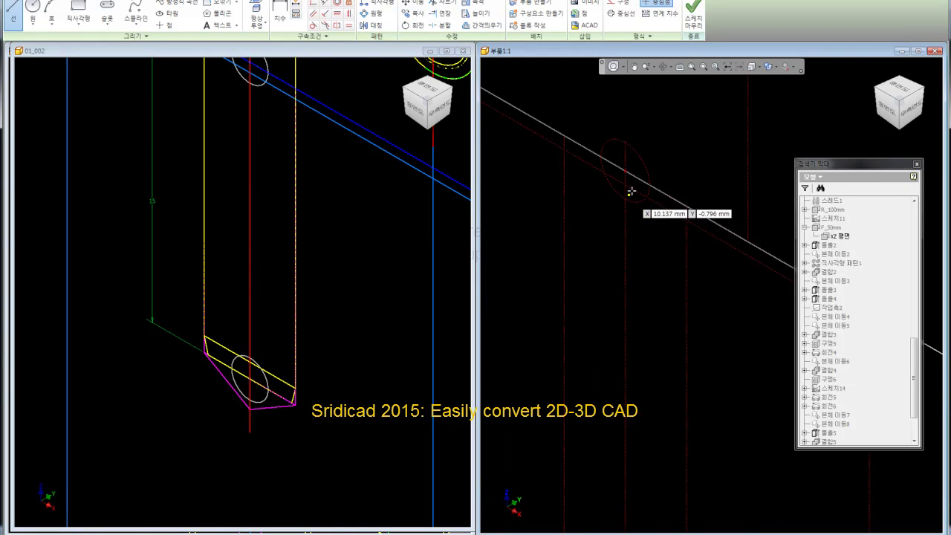
pyautogui.click(625, 170)
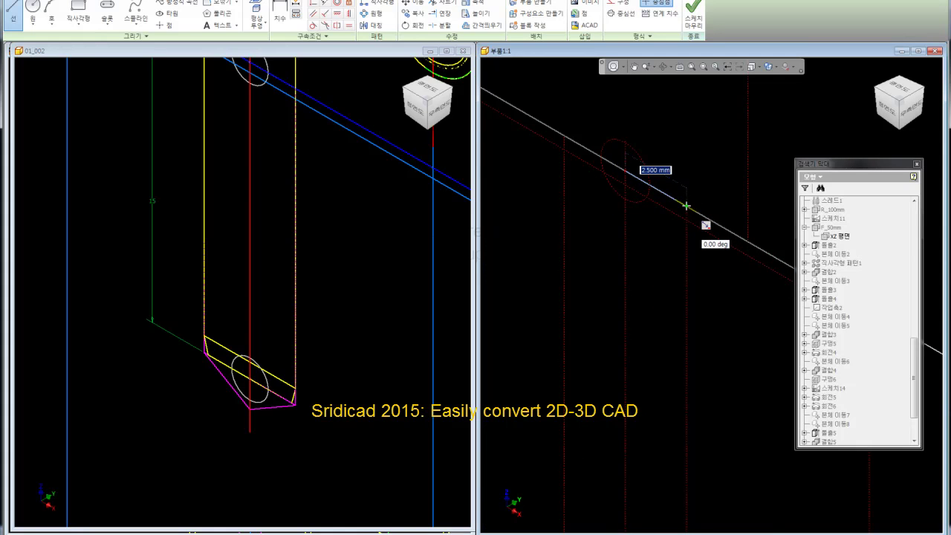
pyautogui.click(685, 206)
pyautogui.press('Escape')
pyautogui.click(687, 201)
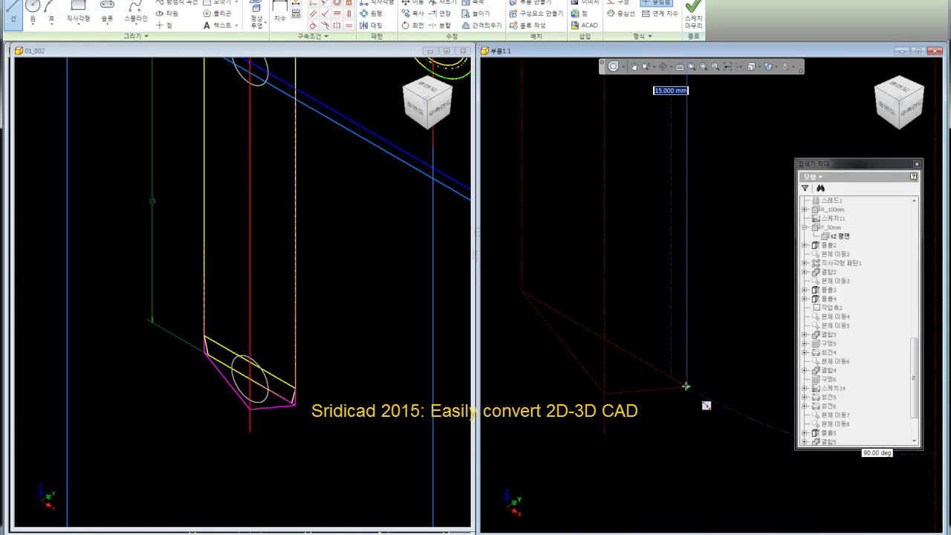
pyautogui.click(686, 386)
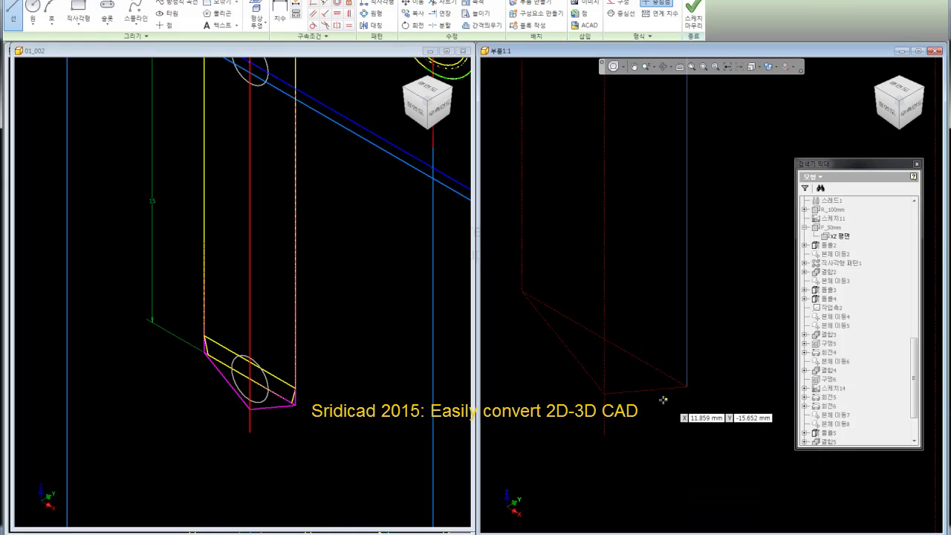
pyautogui.click(605, 393)
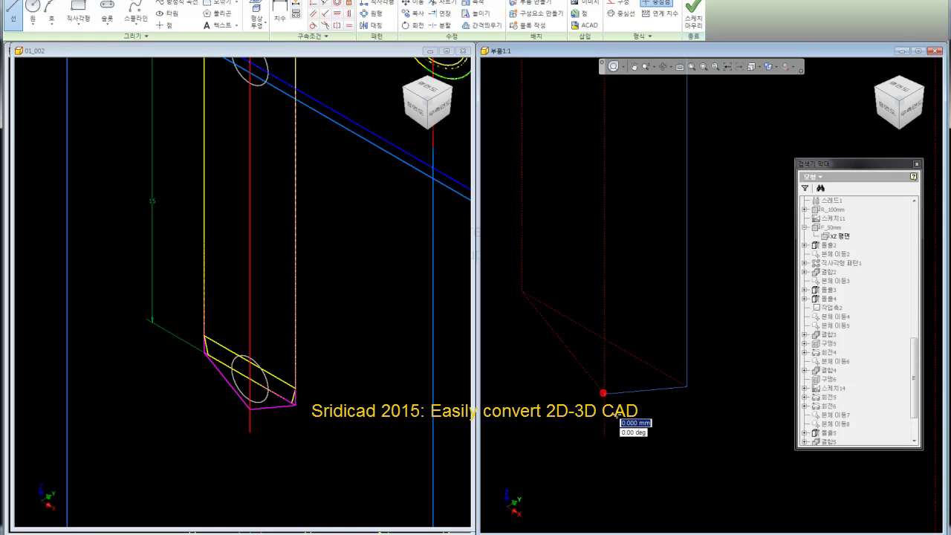
pyautogui.press('F6')
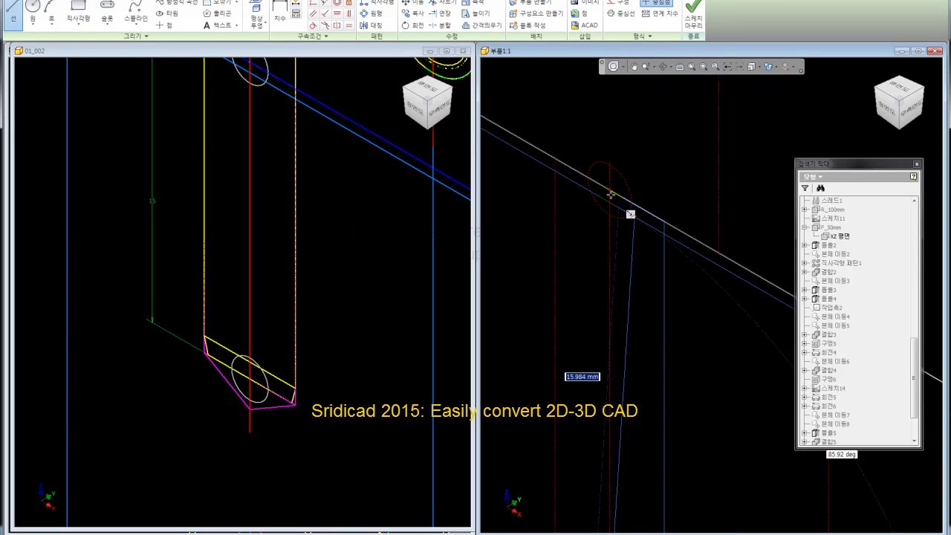
pyautogui.rightClick(659, 154)
pyautogui.click(614, 153)
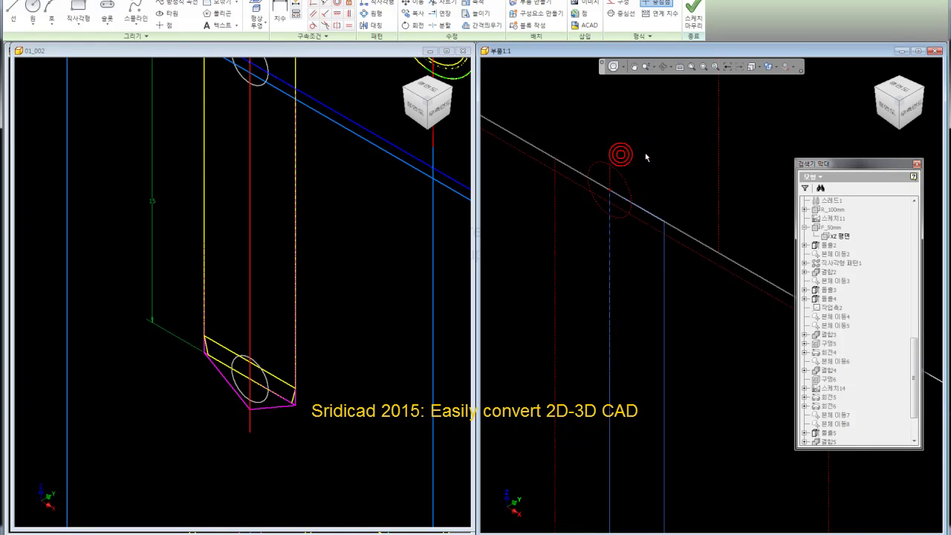
pyautogui.scroll(4, 631, 193)
pyautogui.moveTo(616, 206)
pyautogui.keyDown('shift'); pyautogui.mouseDown(button='middle')
pyautogui.moveTo(565, 176)
pyautogui.moveTo(661, 221)
pyautogui.moveTo(617, 195)
pyautogui.mouseUp(button='middle'); pyautogui.keyUp('shift')
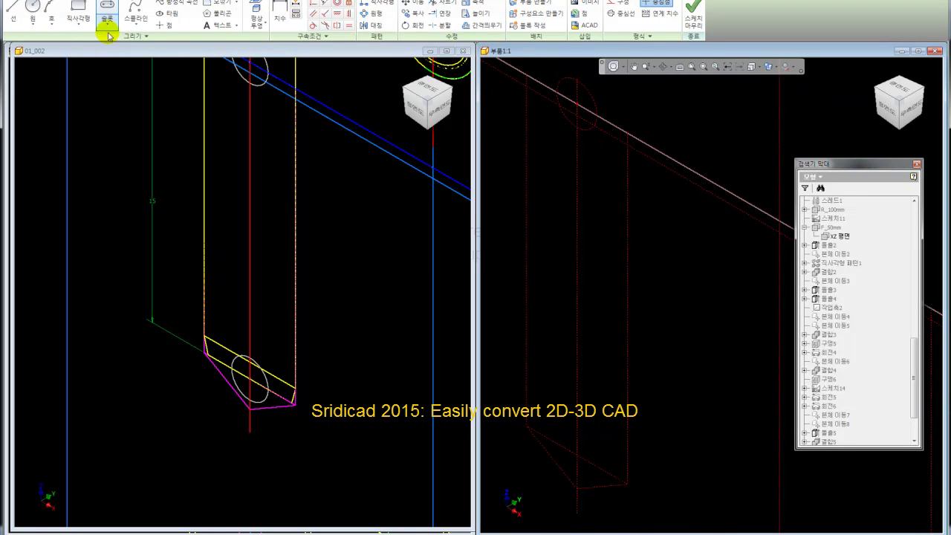
# Redraw the closed pin profile: 2.5 mm across, 15 mm down, angled tip, then finish
pyautogui.click(14, 15)
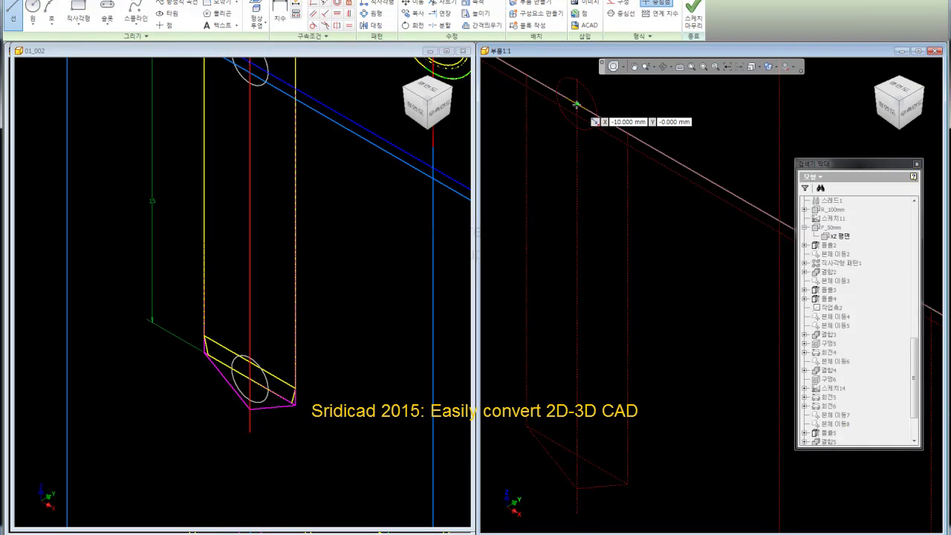
pyautogui.click(577, 104)
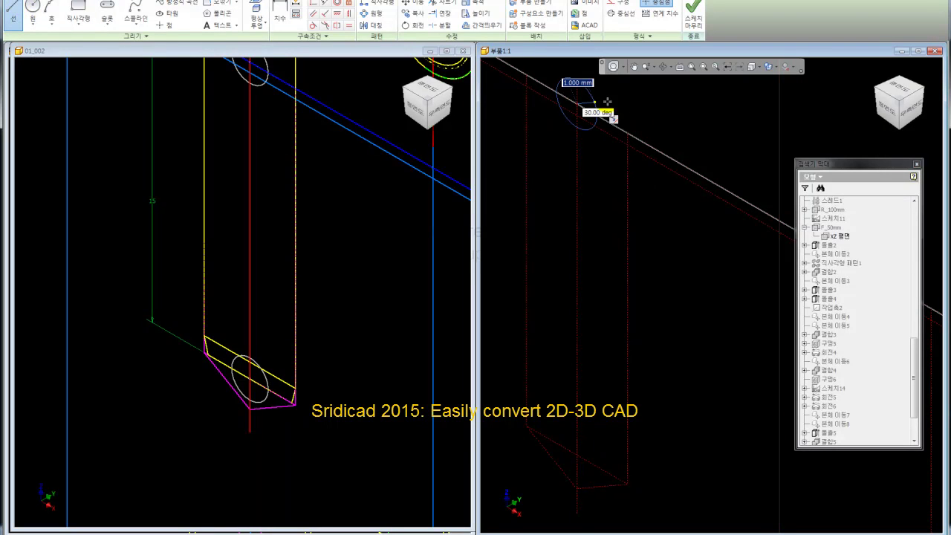
pyautogui.doubleClick(627, 134)
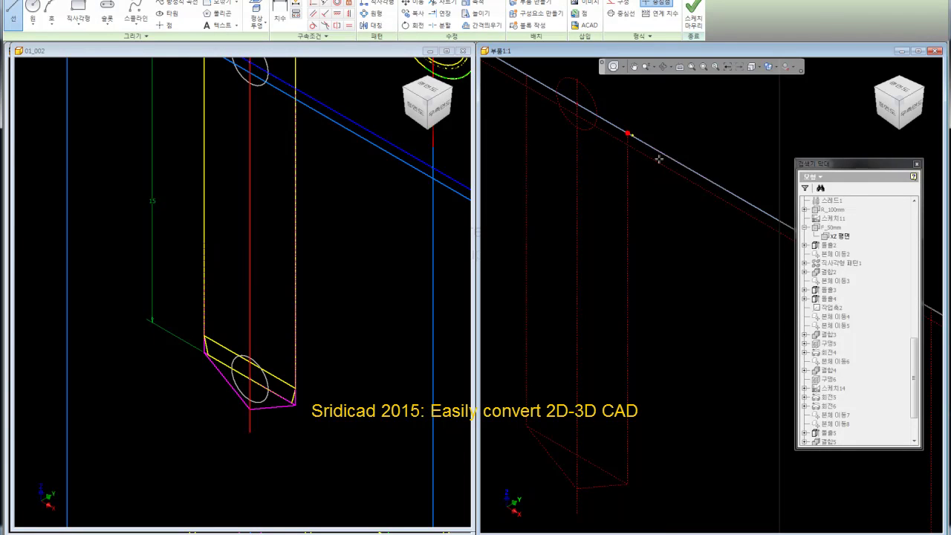
pyautogui.click(628, 133)
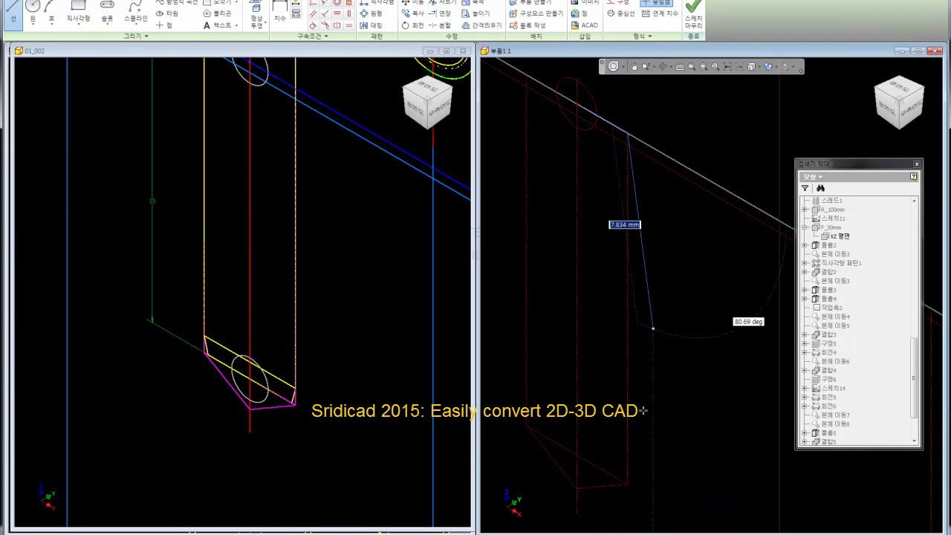
pyautogui.click(628, 484)
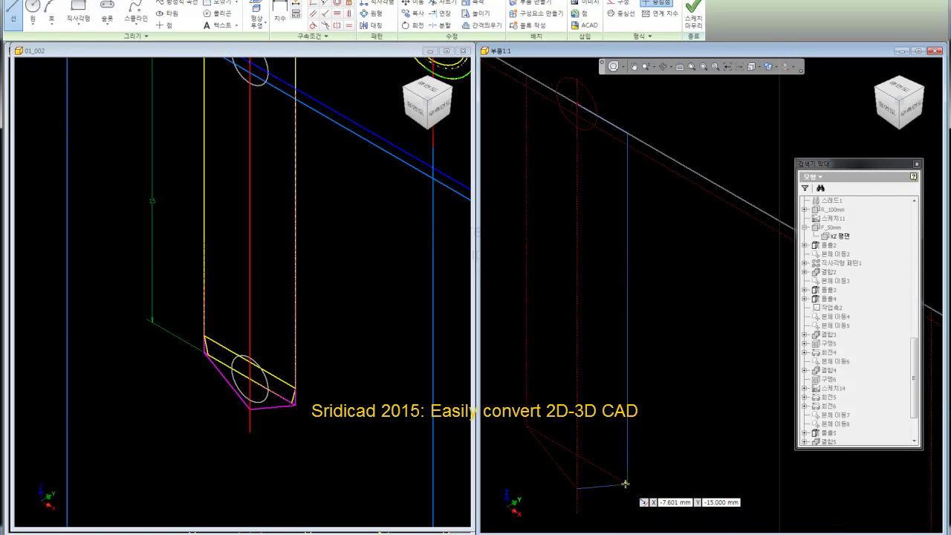
pyautogui.click(627, 483)
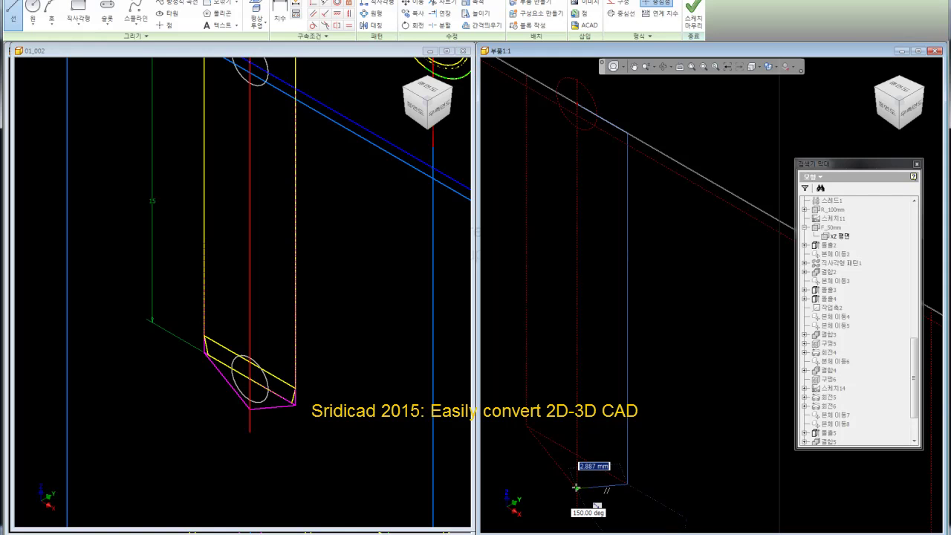
pyautogui.click(576, 488)
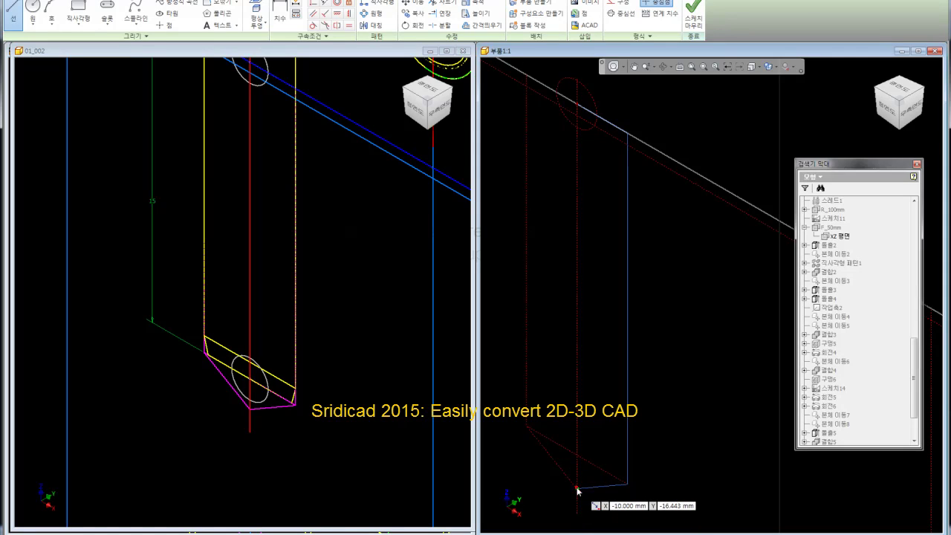
pyautogui.click(578, 104)
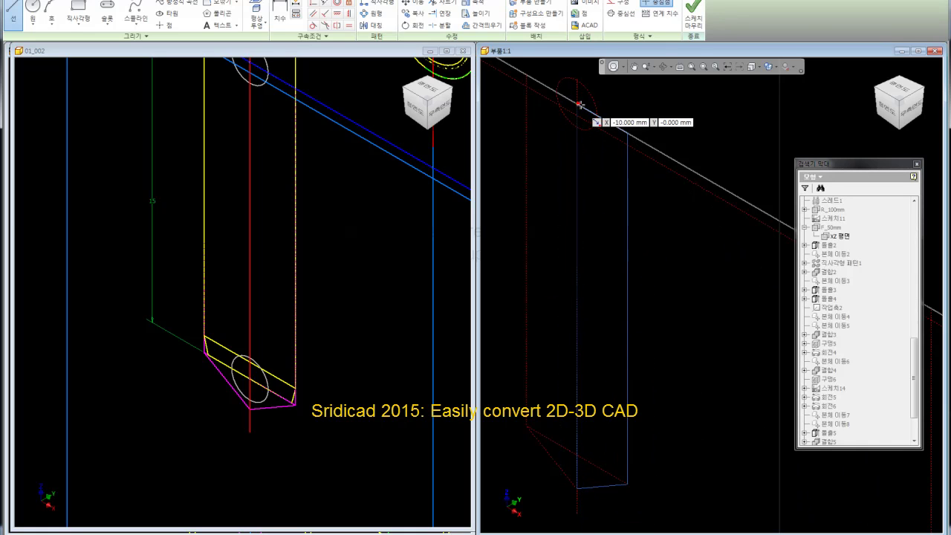
pyautogui.click(685, 33)
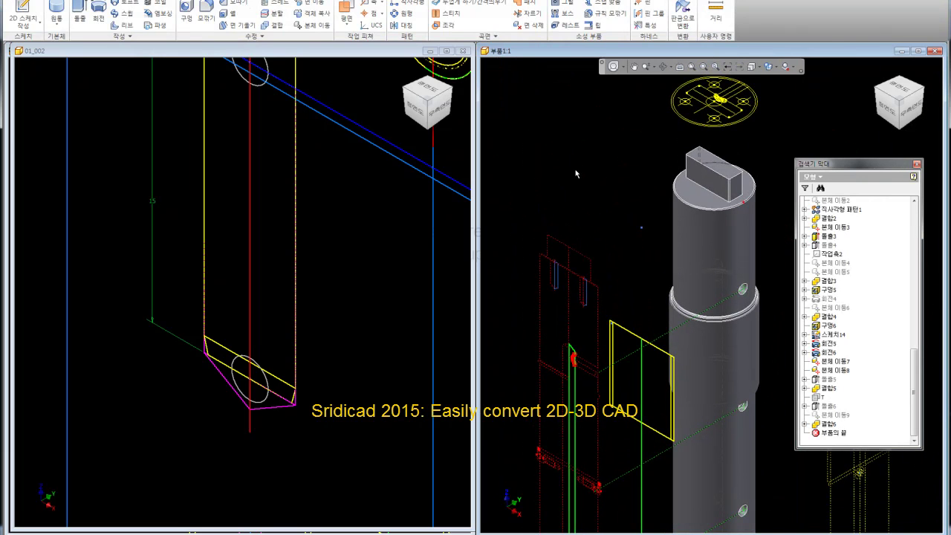
# Revolve the first rectangle profile about its left edge into a cylindrical pin
pyautogui.click(107, 26)
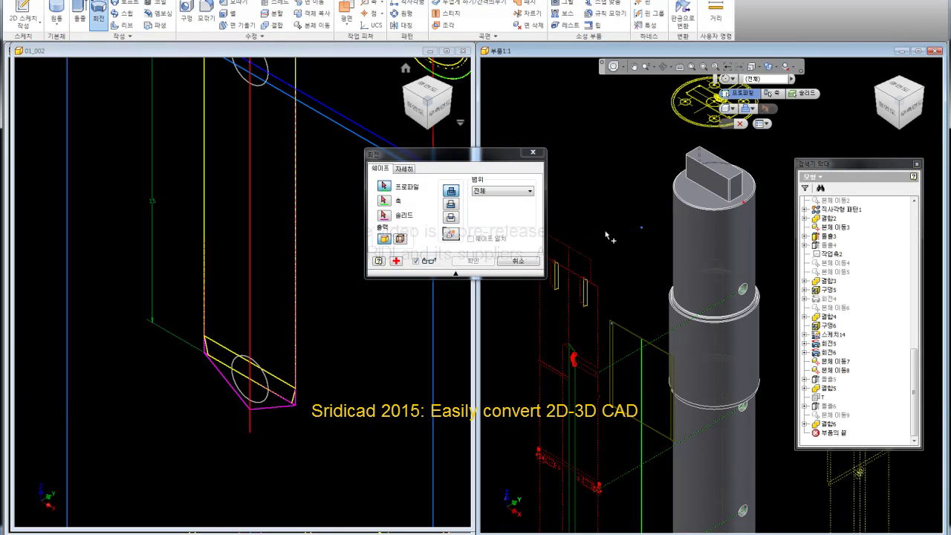
pyautogui.click(599, 319)
pyautogui.click(403, 212)
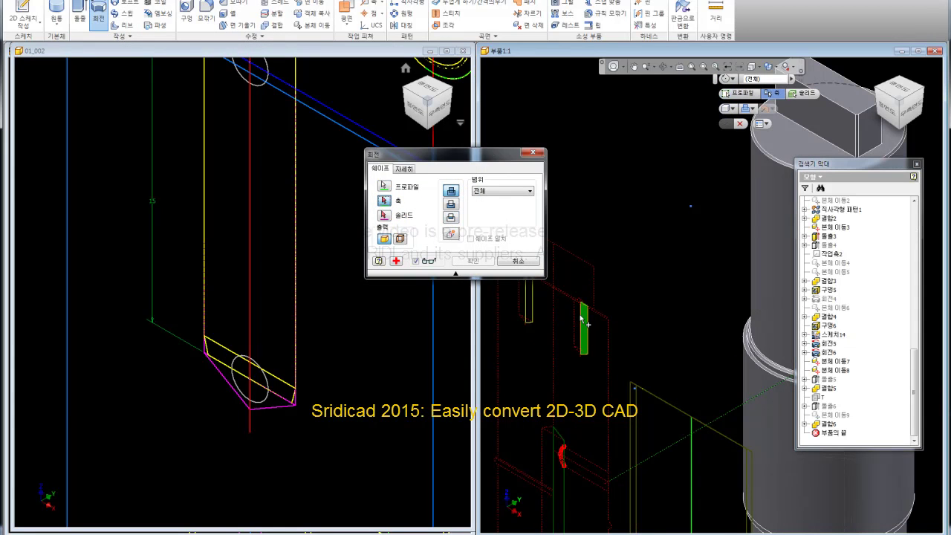
pyautogui.scroll(-5, 581, 324)
pyautogui.click(584, 327)
pyautogui.click(453, 238)
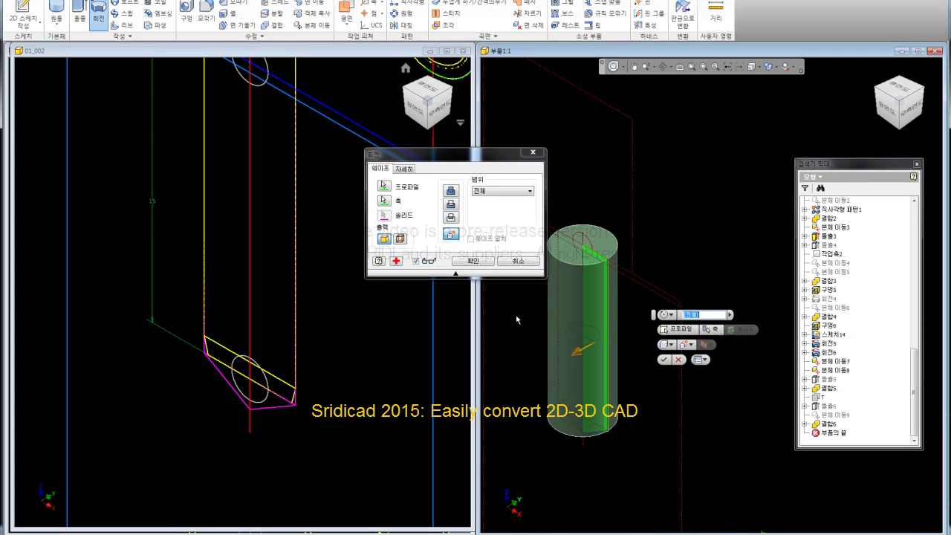
pyautogui.click(473, 261)
pyautogui.scroll(2, 698, 311)
pyautogui.scroll(2, 706, 309)
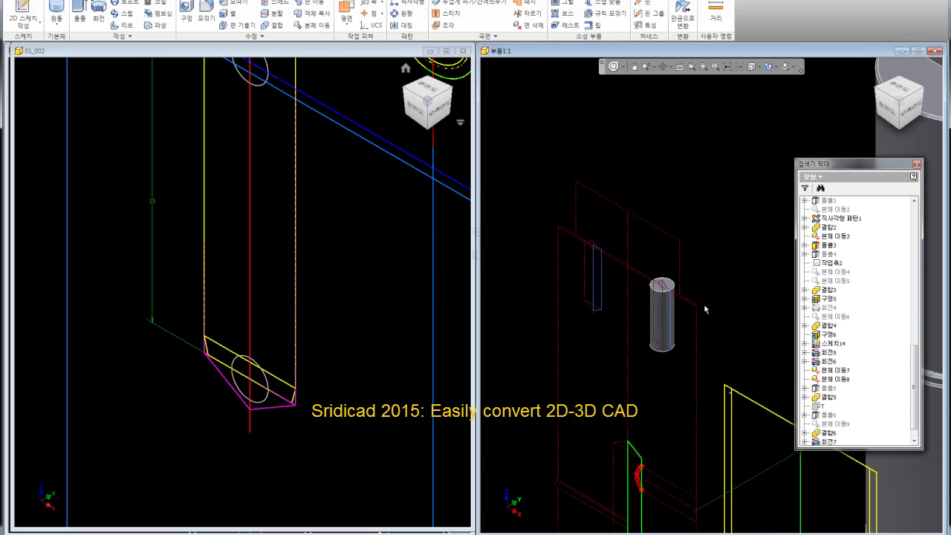
pyautogui.scroll(-2, 621, 281)
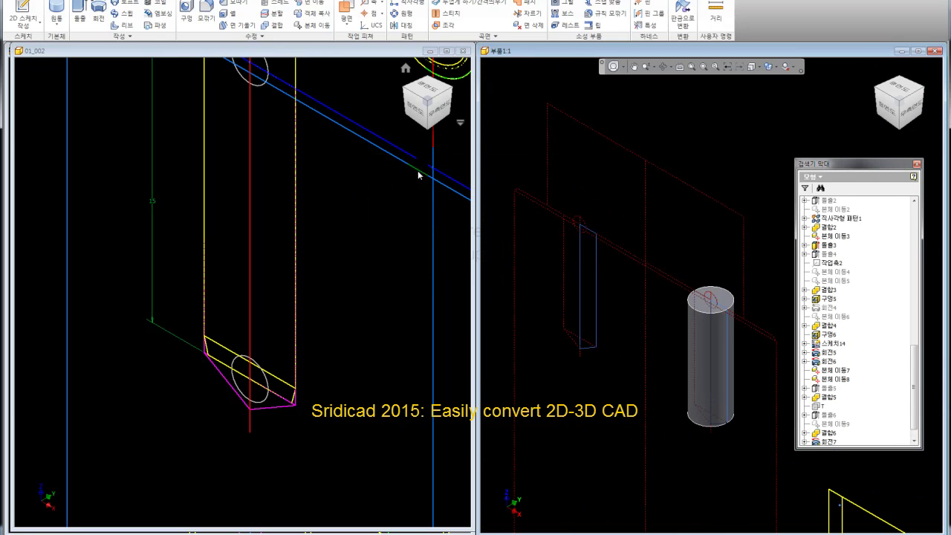
# Revolve the second rectangle profile about its edge into a second pin
pyautogui.click(99, 19)
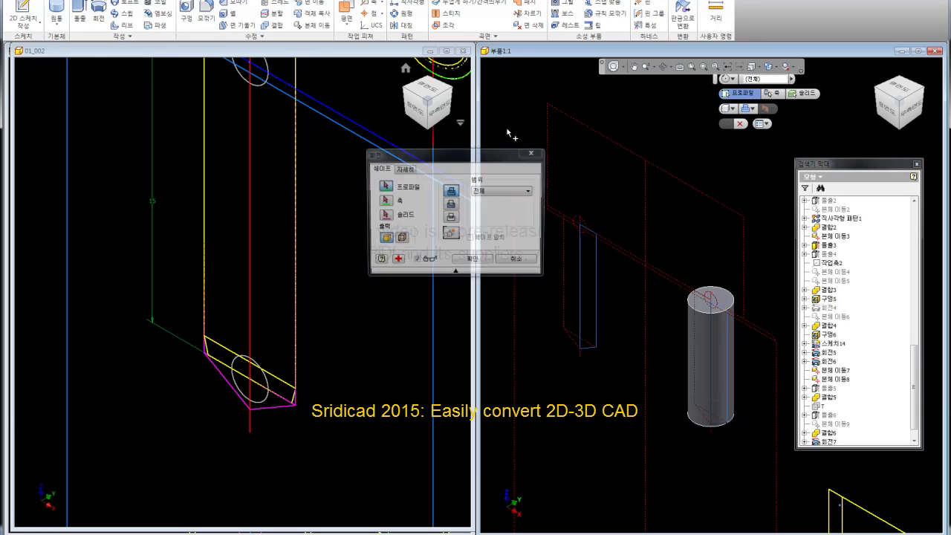
pyautogui.click(590, 281)
pyautogui.click(385, 201)
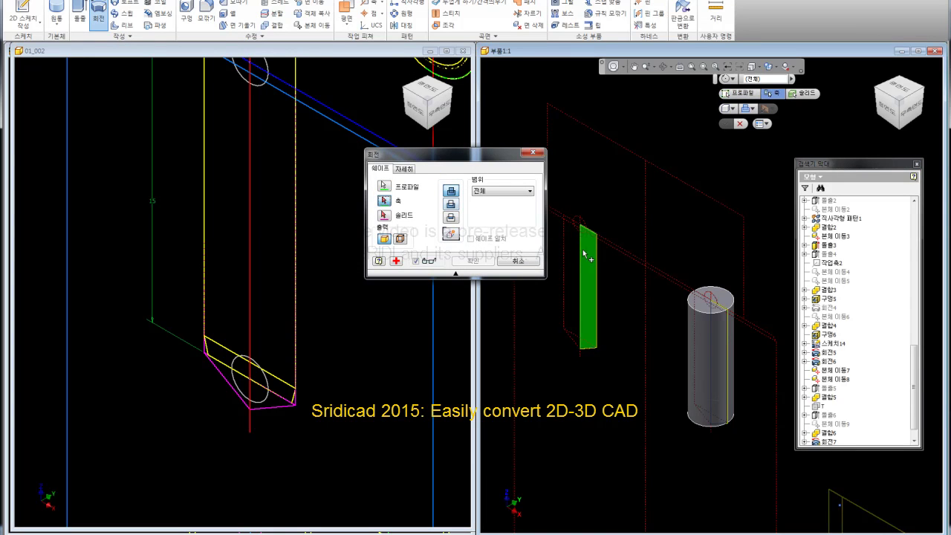
pyautogui.click(580, 288)
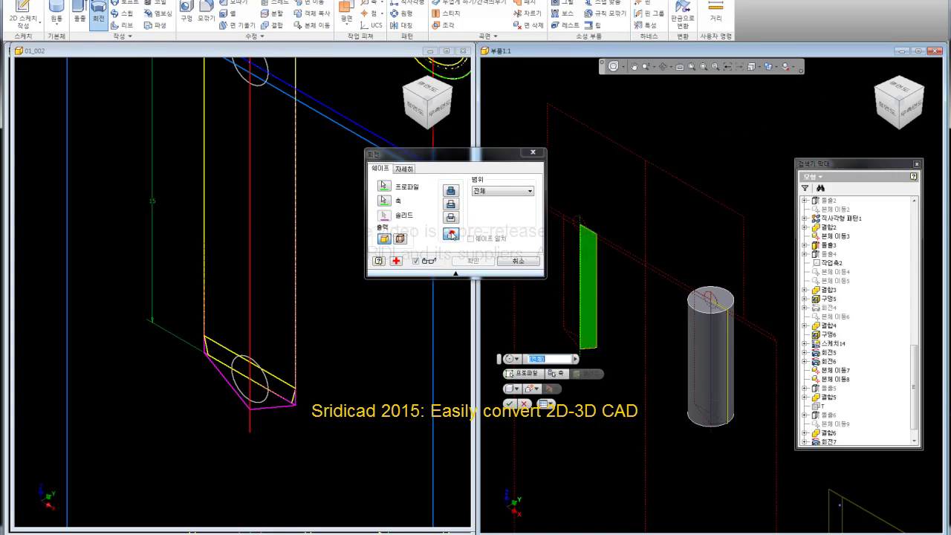
pyautogui.click(473, 262)
pyautogui.scroll(-5, 547, 343)
pyautogui.moveTo(585, 276); pyautogui.dragTo(577, 270, button='middle')
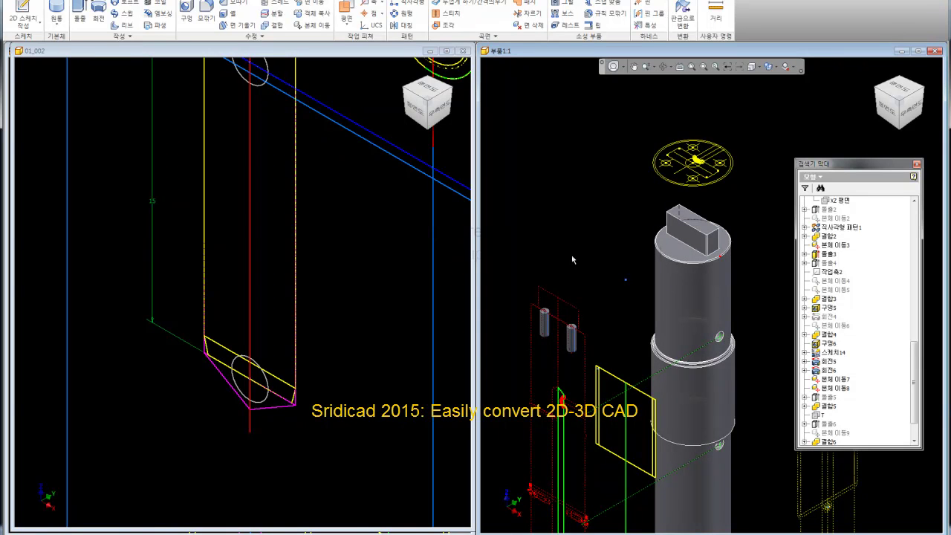
# Measure the 95.2 mm Y distance from a picked point to the key's side face
pyautogui.moveTo(570, 254); pyautogui.dragTo(565, 260, button='middle')
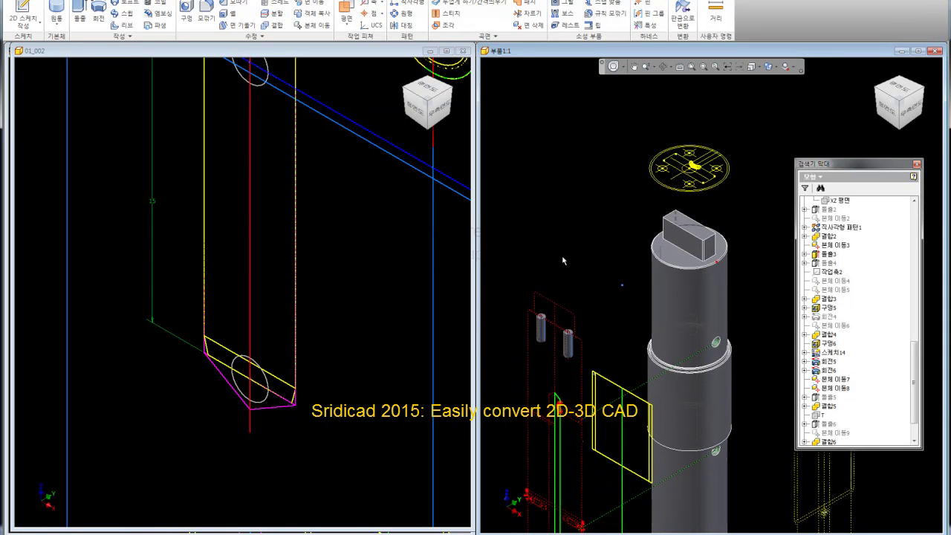
pyautogui.click(769, 67)
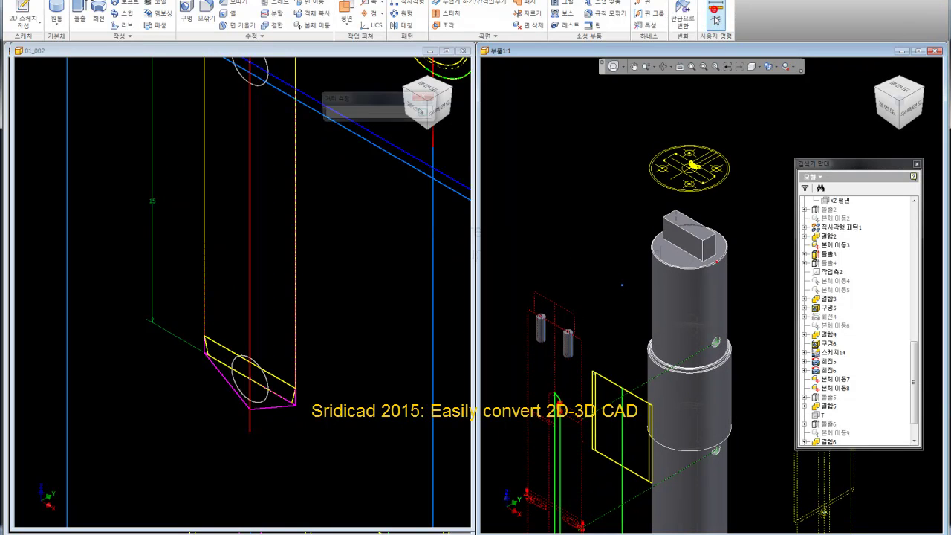
pyautogui.scroll(3, 695, 190)
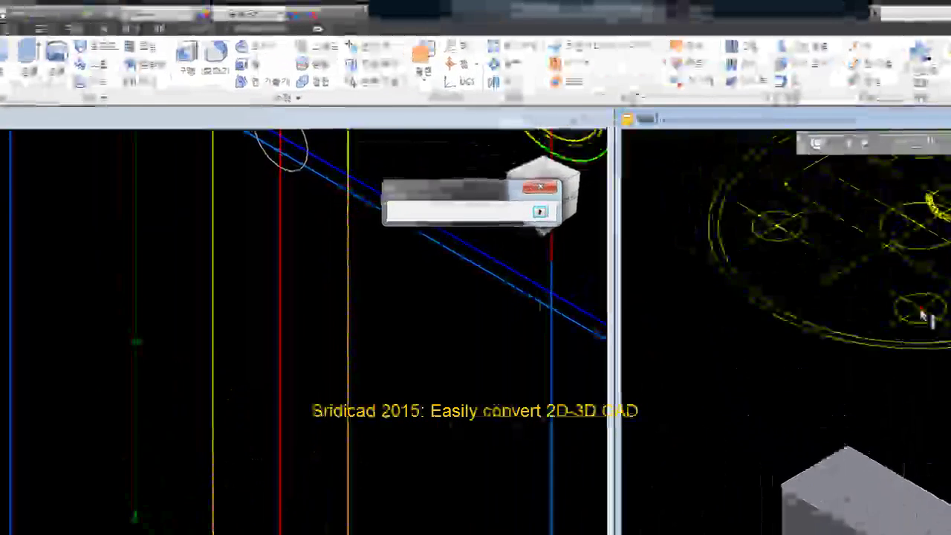
pyautogui.click(923, 317)
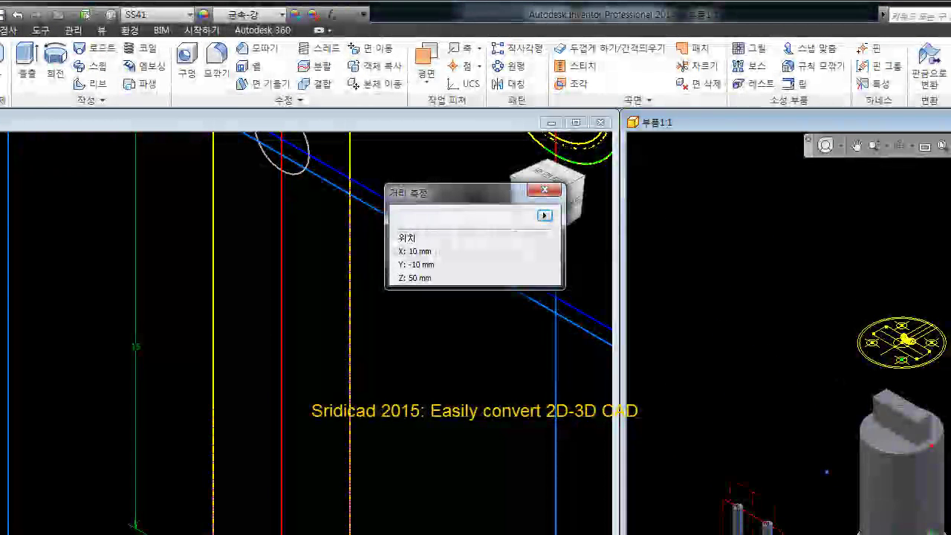
pyautogui.moveTo(824, 468); pyautogui.dragTo(810, 435, button='middle')
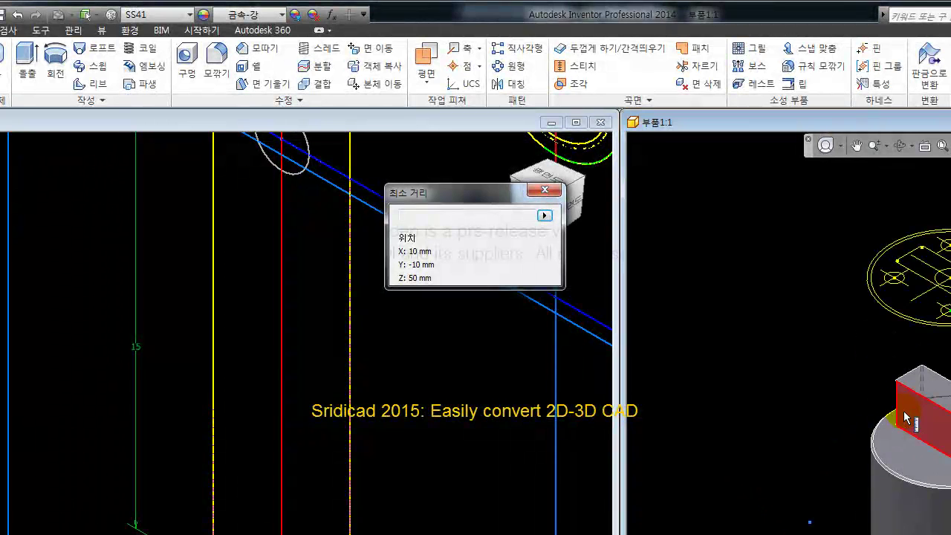
pyautogui.click(905, 418)
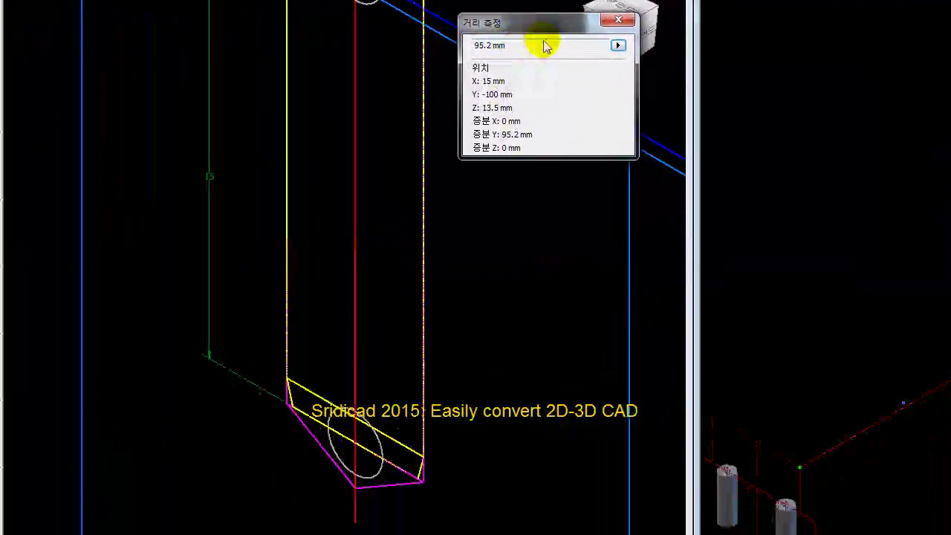
# Move the left pin with X offset 0 and Y offset 95.2 mm, applying it
pyautogui.press('Escape')
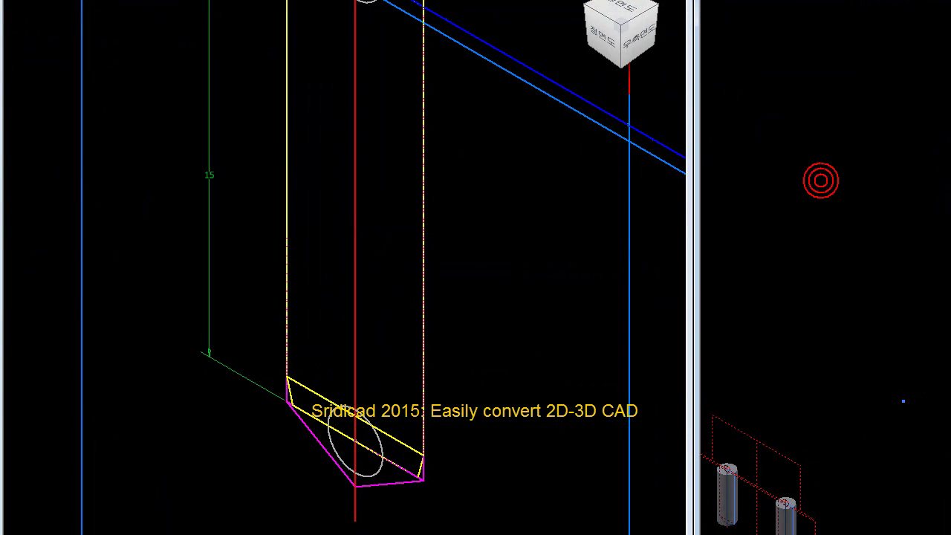
pyautogui.click(730, 502)
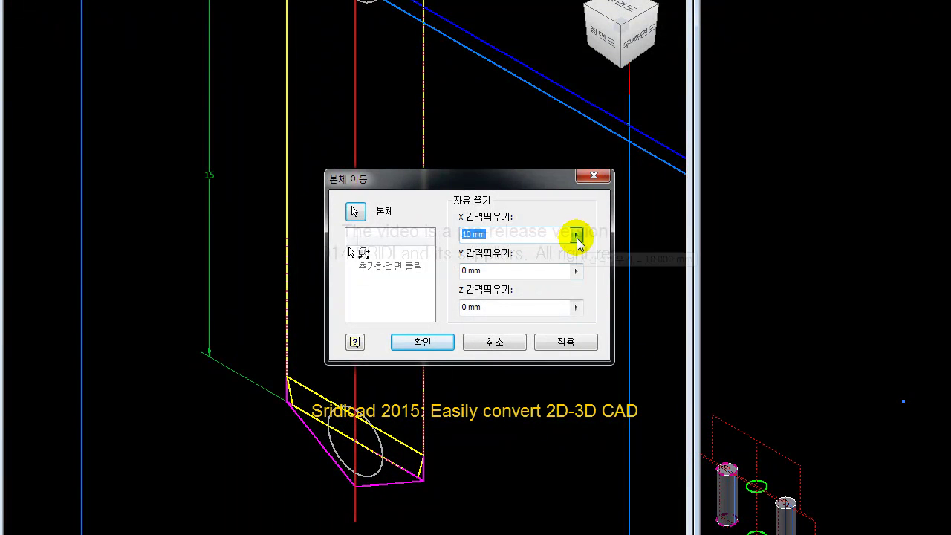
pyautogui.click(526, 266)
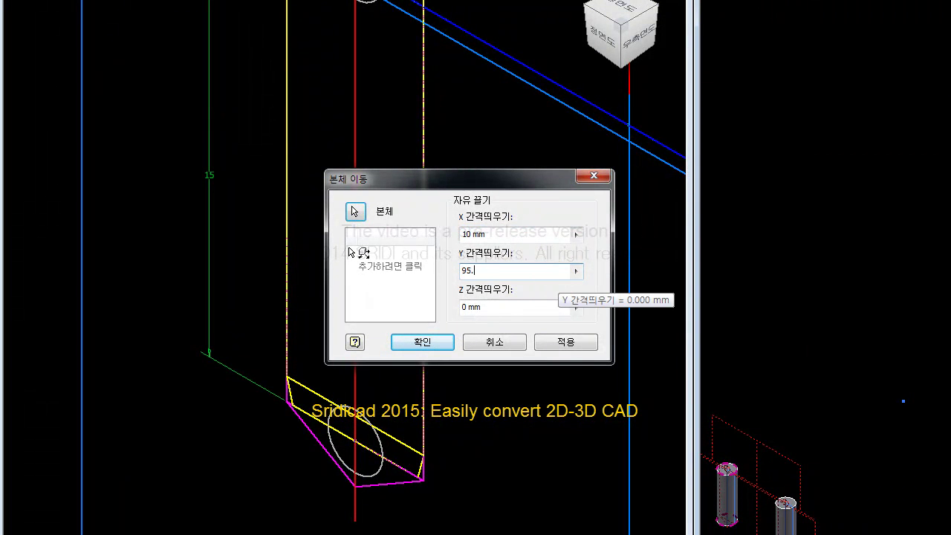
pyautogui.click(576, 234)
pyautogui.click(613, 272)
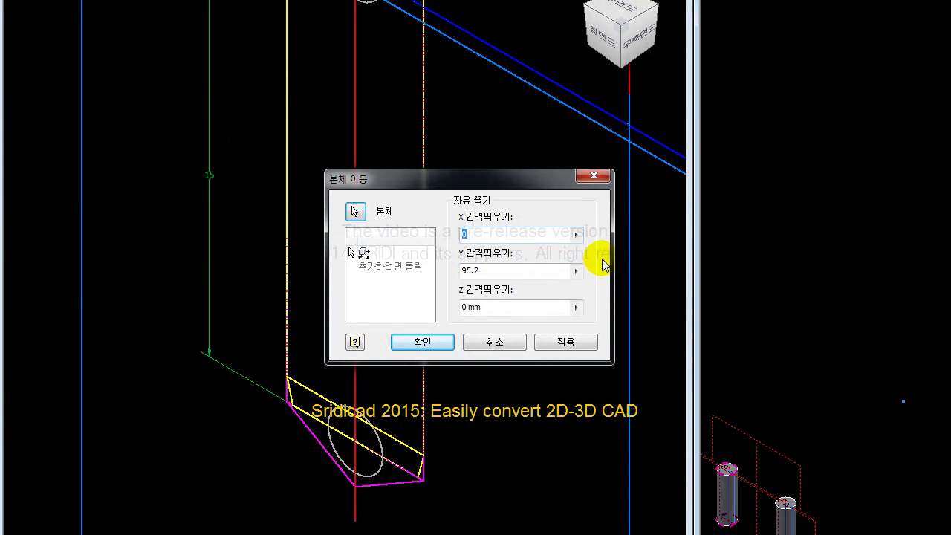
pyautogui.click(565, 341)
pyautogui.write('10')
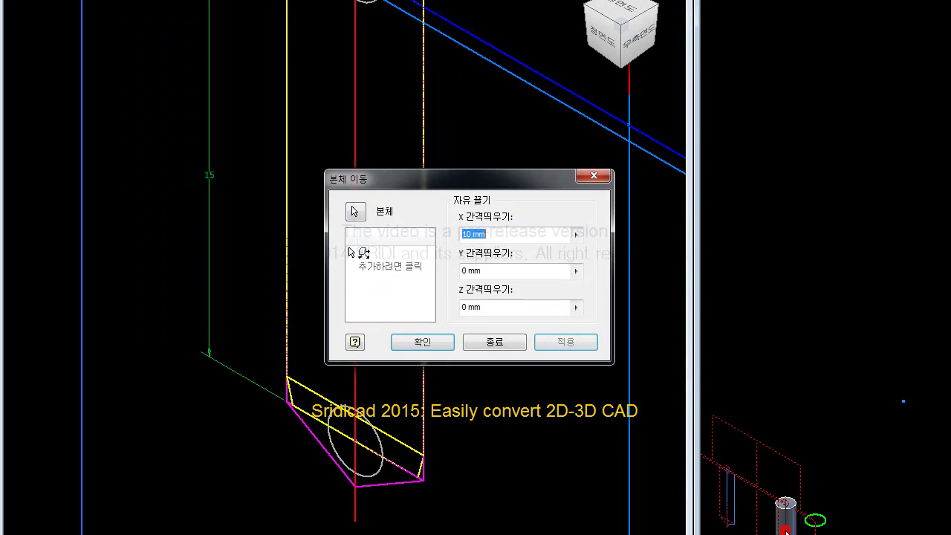
# Move the second pin by the same X 0 and Y 95.2 mm offsets
pyautogui.click(576, 234)
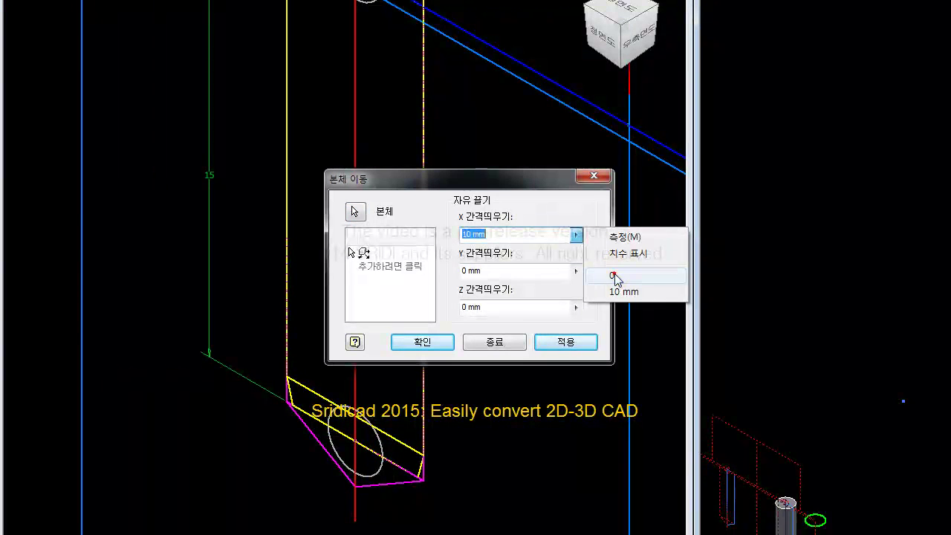
pyautogui.click(613, 277)
pyautogui.click(575, 270)
pyautogui.click(613, 311)
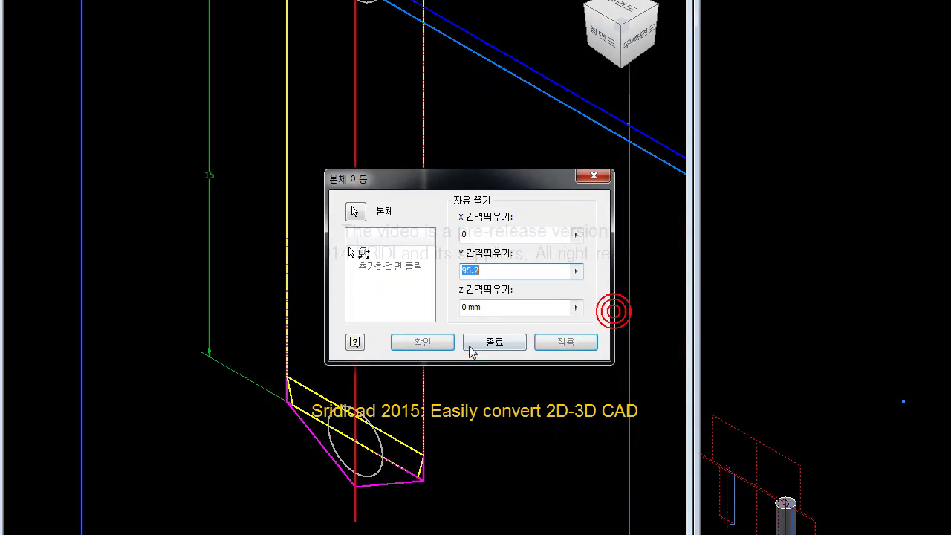
pyautogui.click(422, 342)
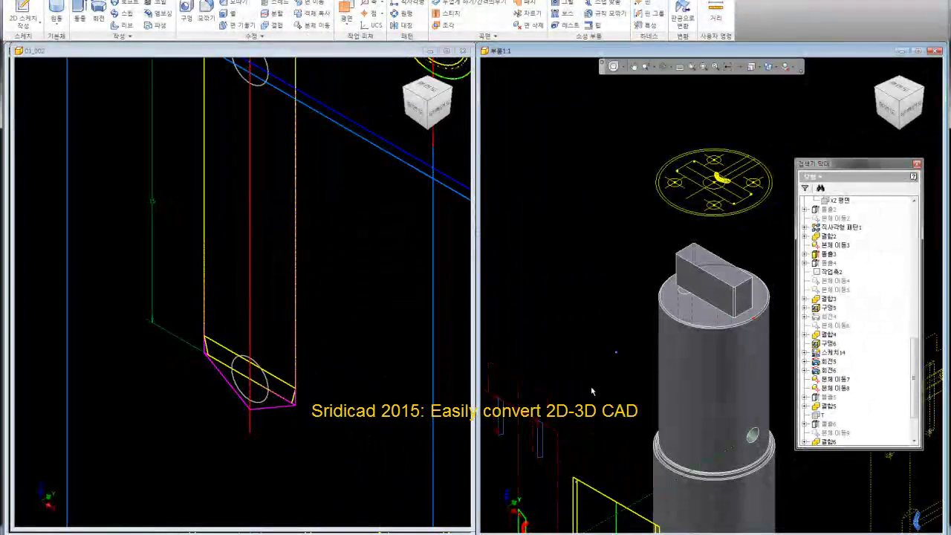
# Clear the shaft edge selection and pick 솔리드14 in the expanded Solid Bodies list
pyautogui.scroll(3, 744, 271)
pyautogui.click(614, 319)
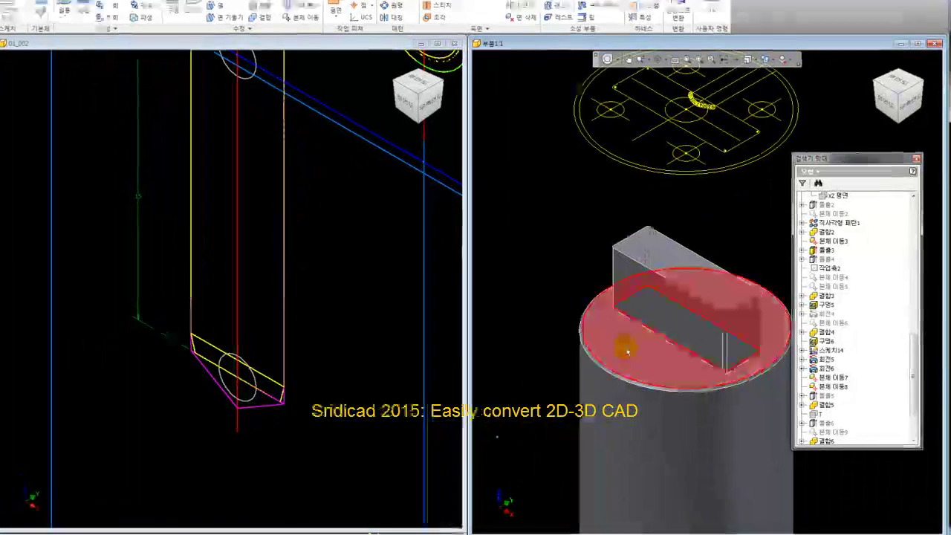
pyautogui.rightClick(696, 250)
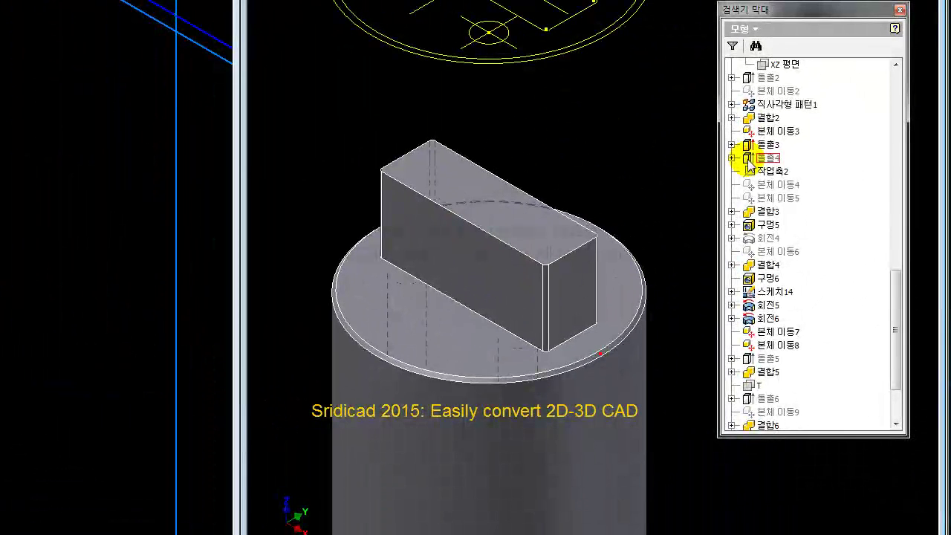
pyautogui.moveTo(896, 324); pyautogui.dragTo(896, 96)
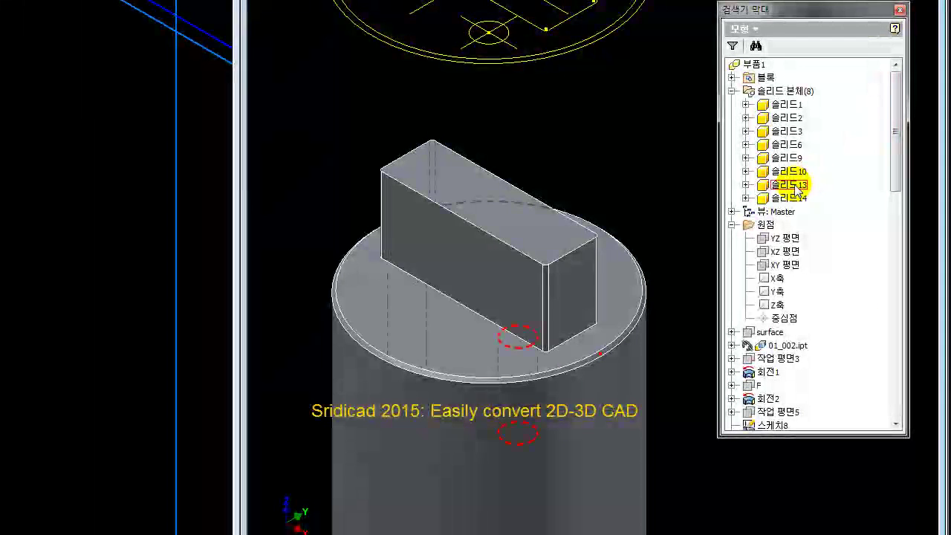
pyautogui.keyDown('ctrl'); pyautogui.click(798, 198); pyautogui.keyUp('ctrl')
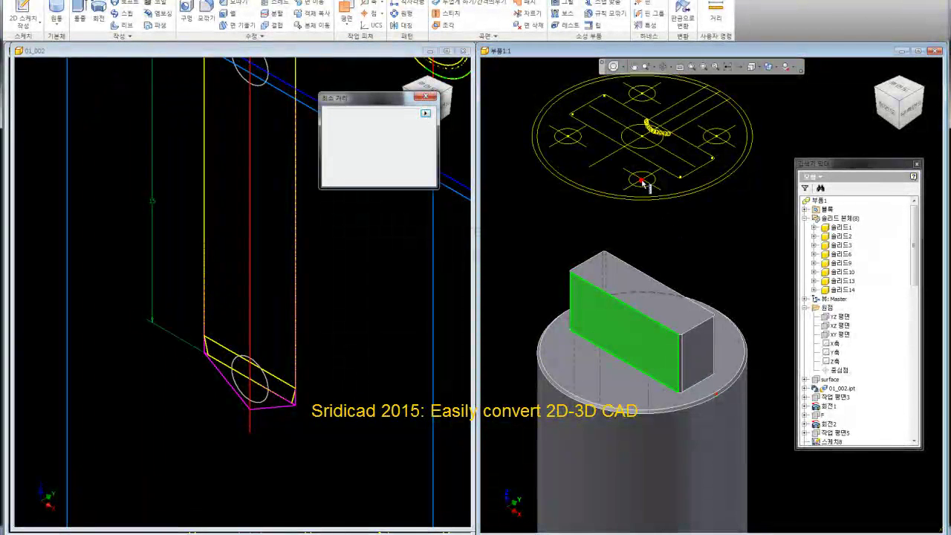
# Measure from the key's side face, close the result, and select 솔리드13
pyautogui.click(645, 183)
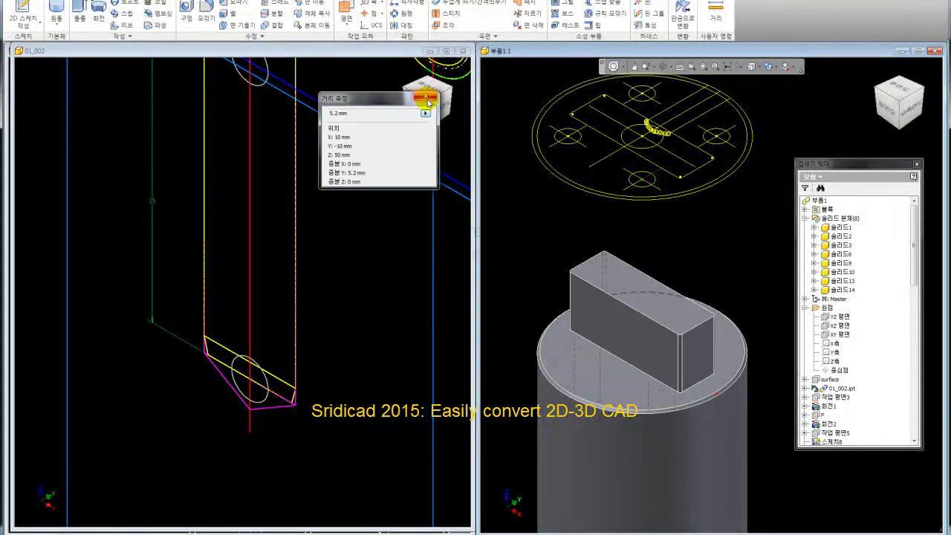
pyautogui.click(429, 98)
pyautogui.click(842, 281)
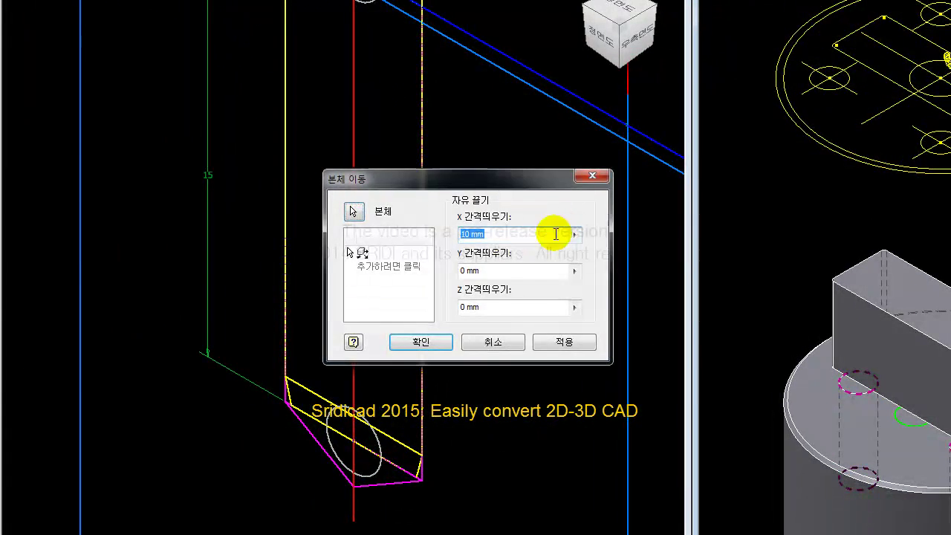
# Move the selected cylinder bodies with X offset 0 and Y offset -5.2 mm
pyautogui.click(576, 235)
pyautogui.click(621, 268)
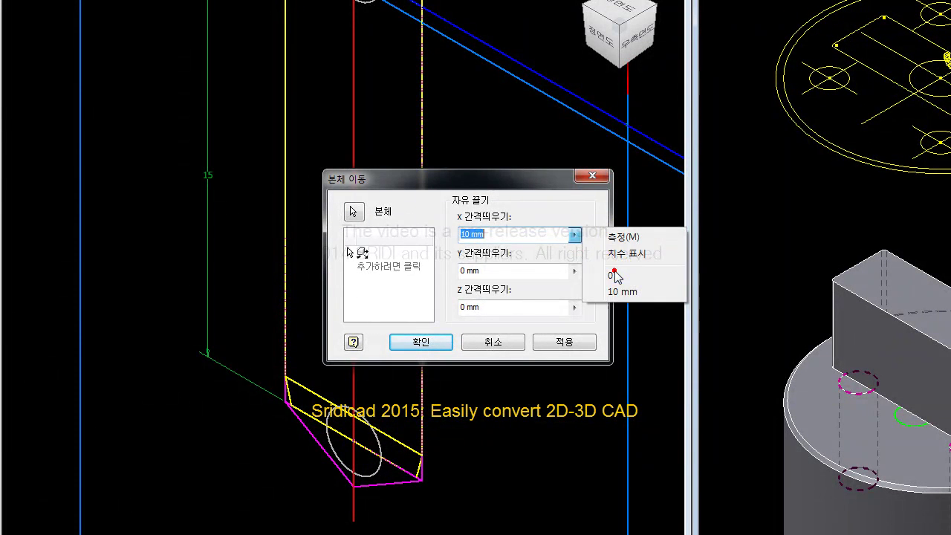
pyautogui.click(615, 277)
pyautogui.click(502, 271)
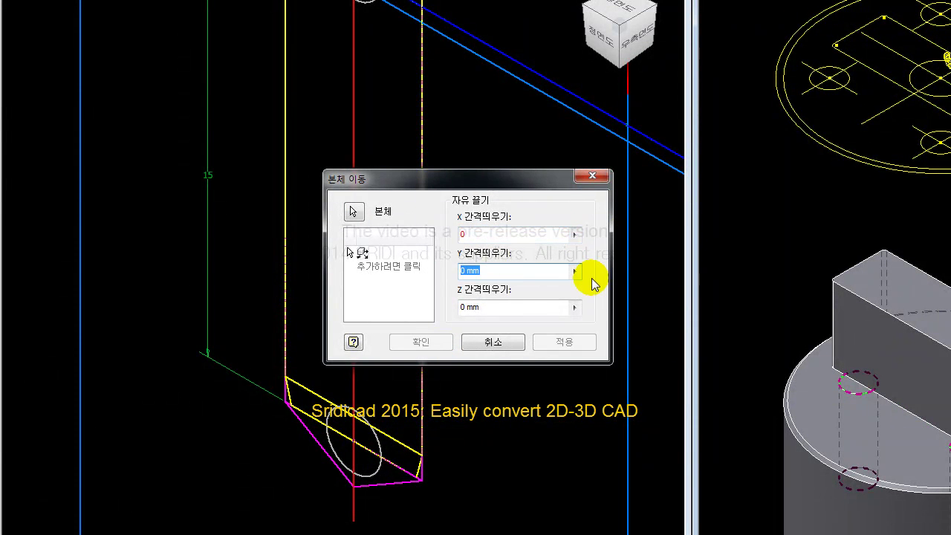
pyautogui.write('-')
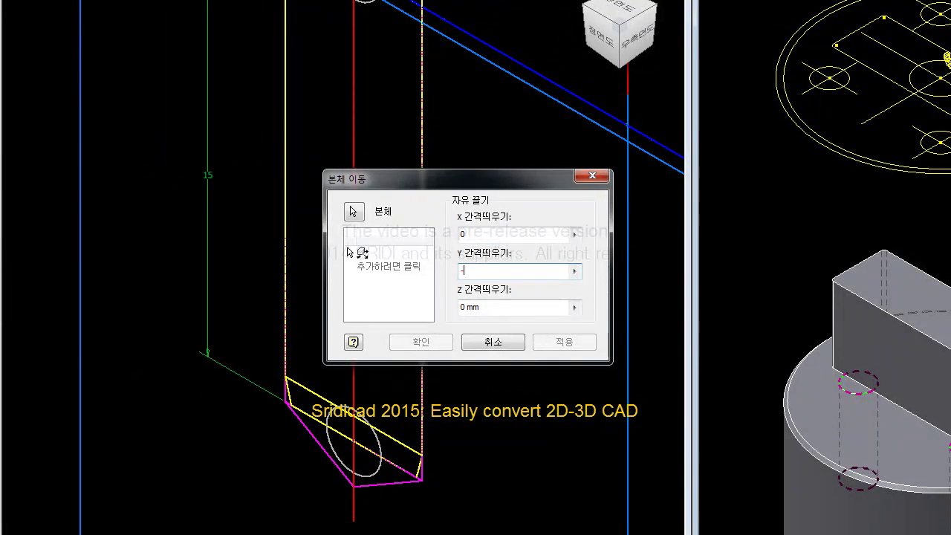
pyautogui.write('5.2')
pyautogui.click(381, 314)
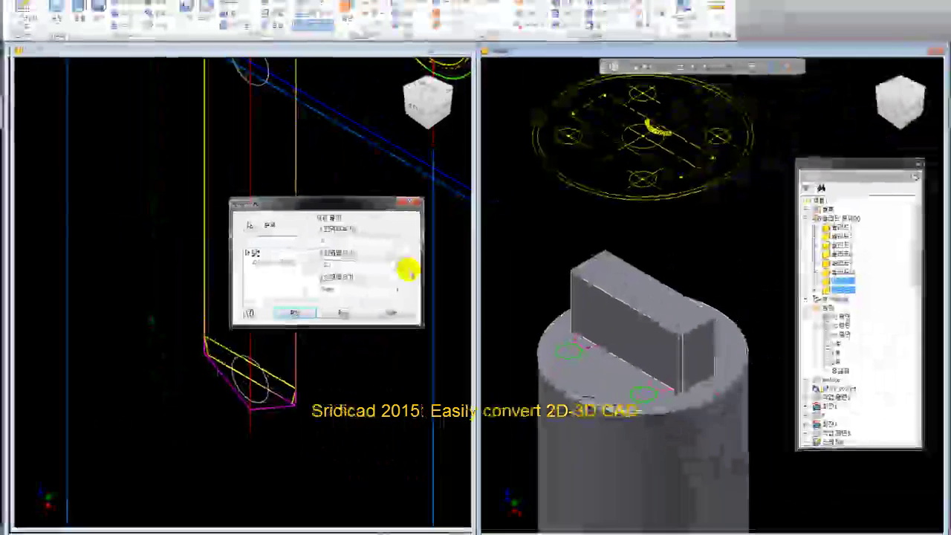
pyautogui.click(295, 312)
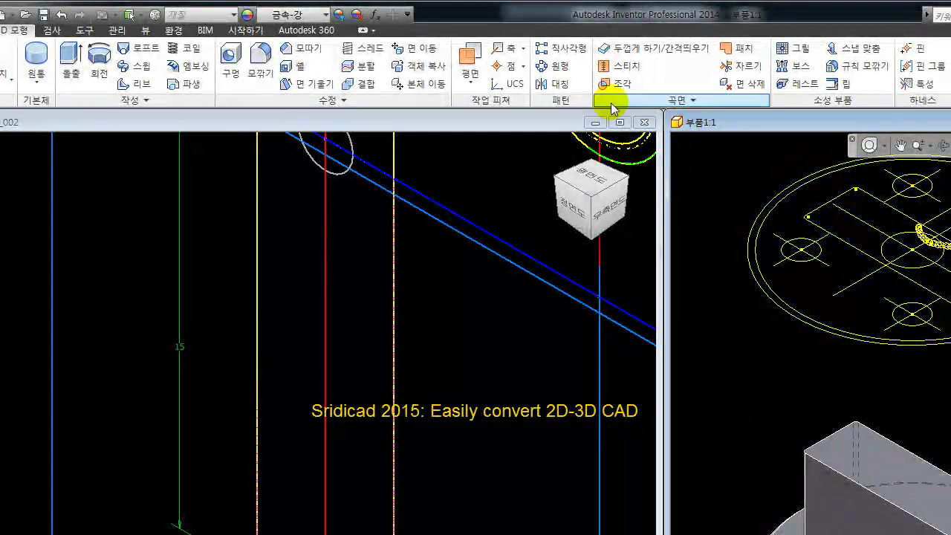
# Mirror the 솔리드13 solid body across the XZ plane, creating 솔리드15
pyautogui.click(562, 88)
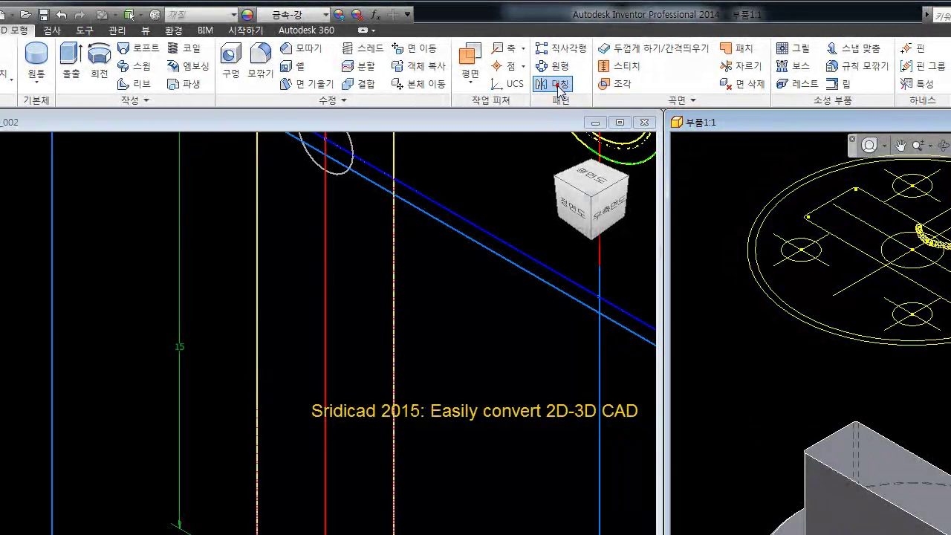
pyautogui.click(558, 86)
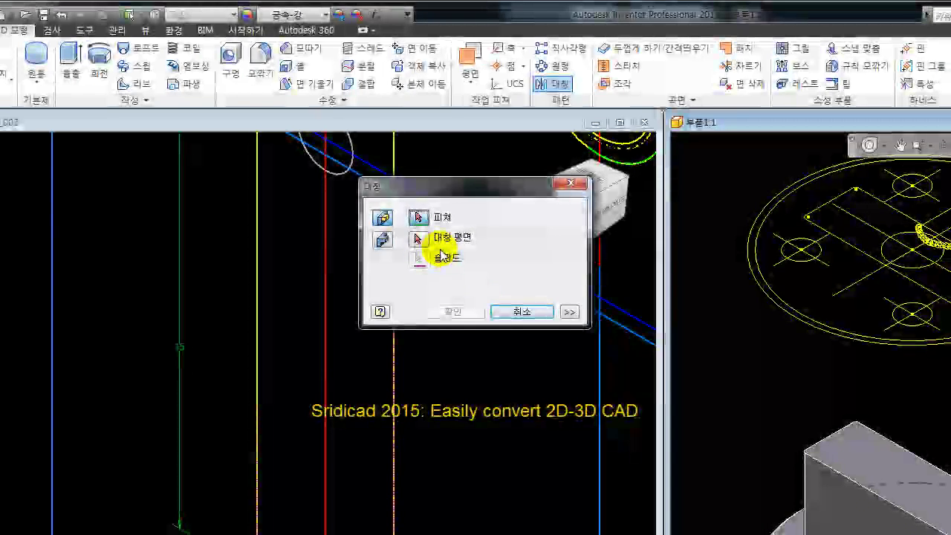
pyautogui.click(383, 239)
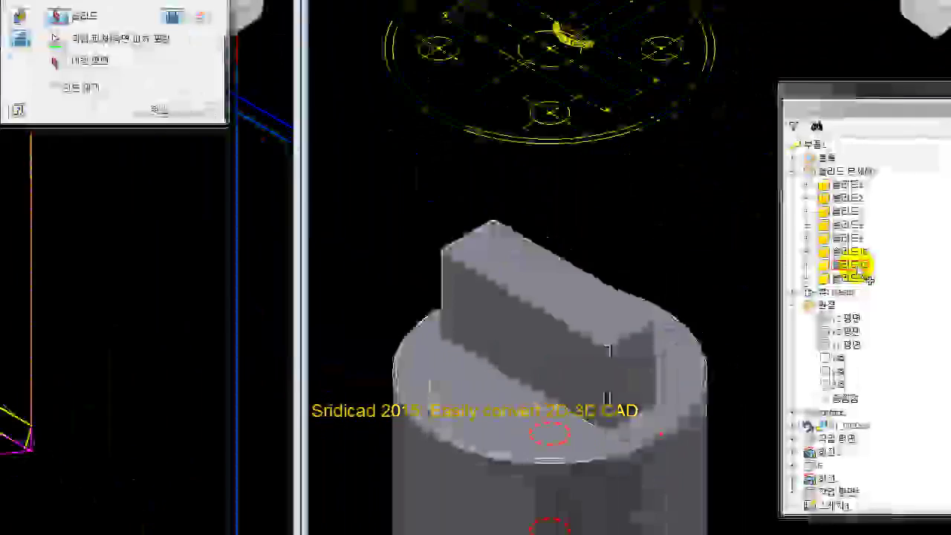
pyautogui.click(791, 233)
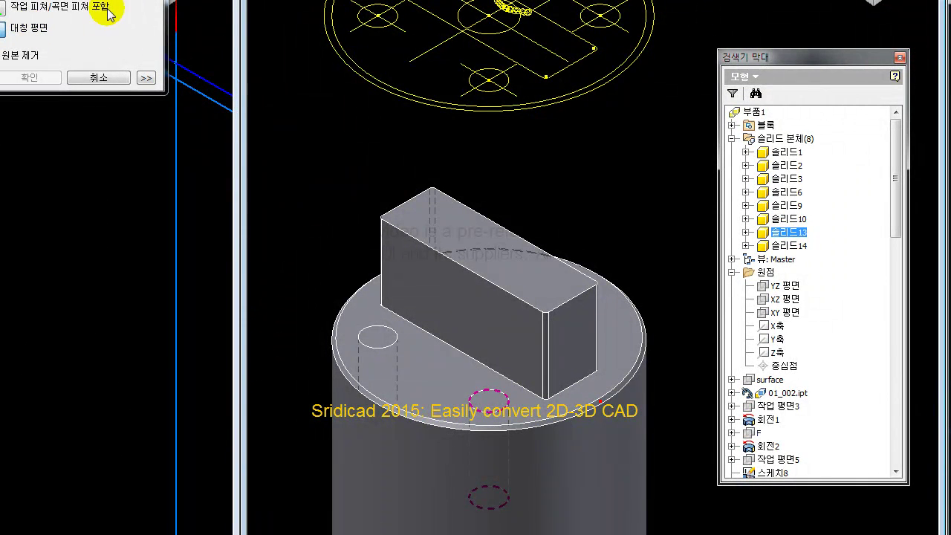
pyautogui.click(788, 297)
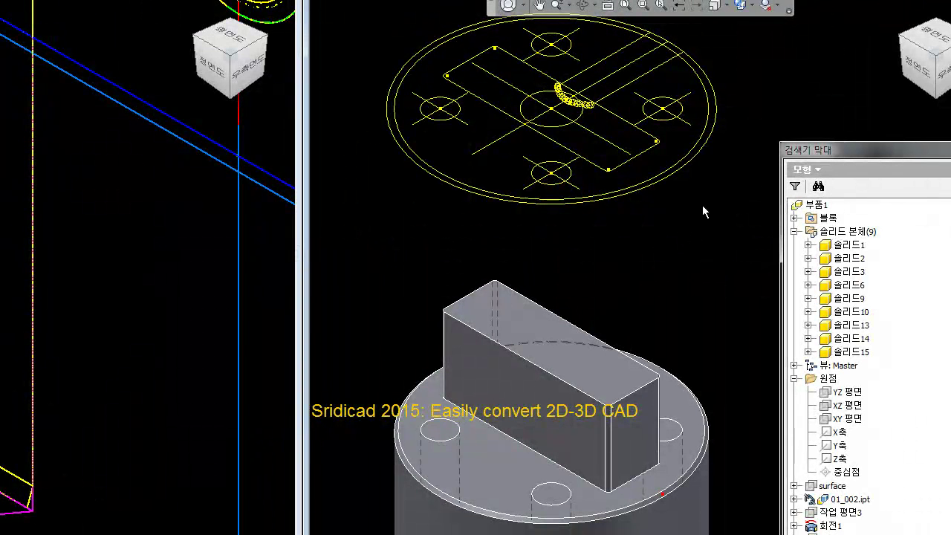
pyautogui.press('Return')
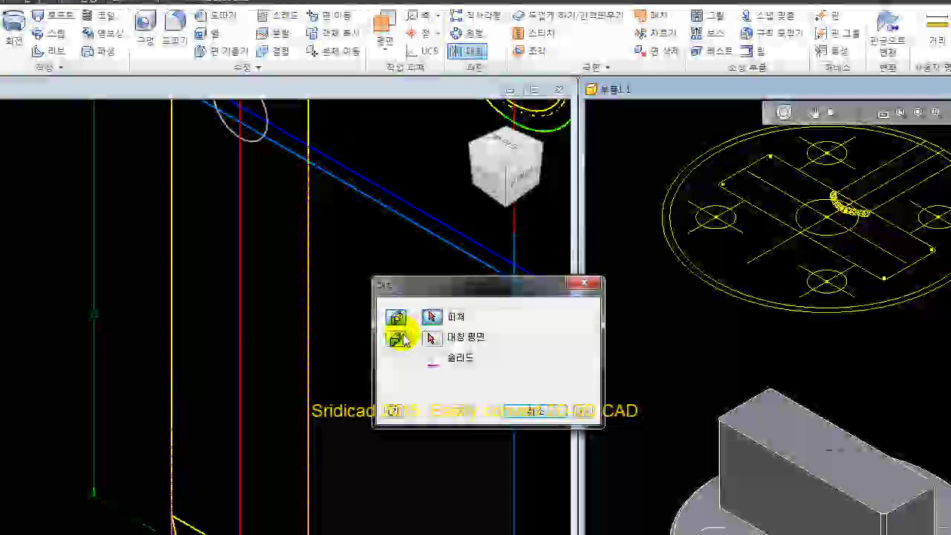
# Mirror the cylinder solid across the vertical plane through the shaft axis, adding 솔리드16
pyautogui.click(395, 340)
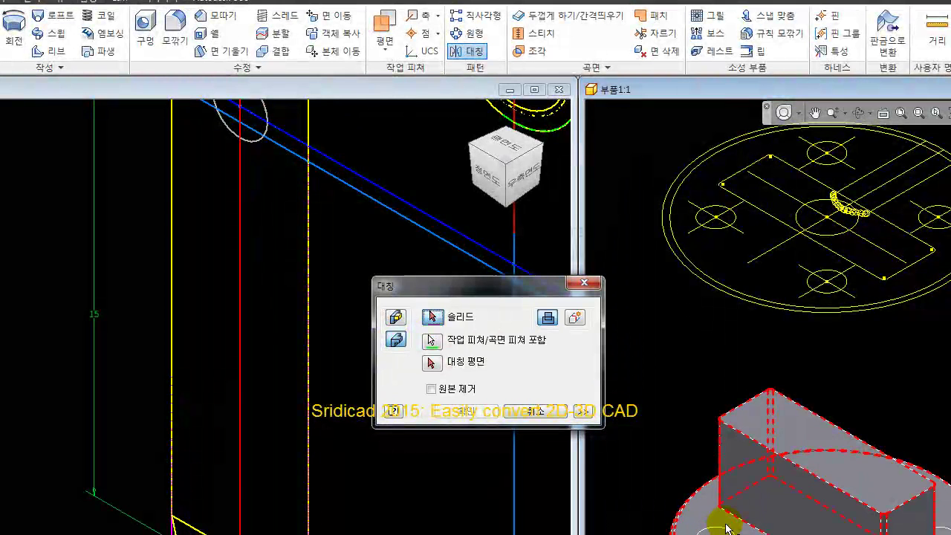
pyautogui.click(727, 528)
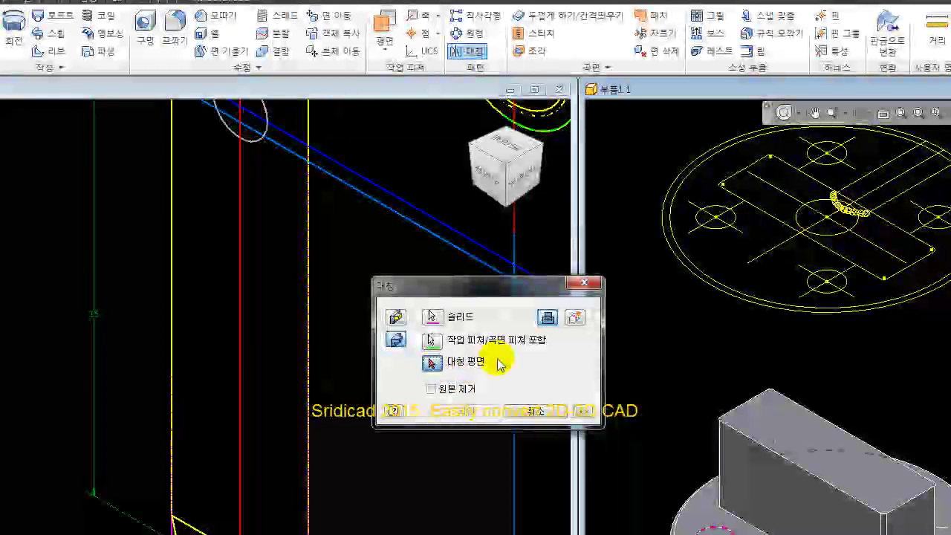
pyautogui.click(572, 318)
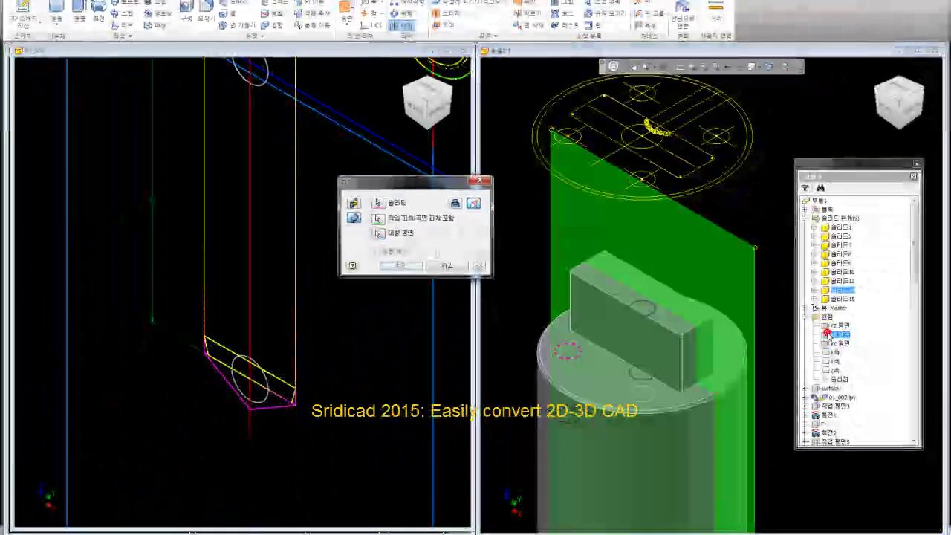
pyautogui.click(403, 266)
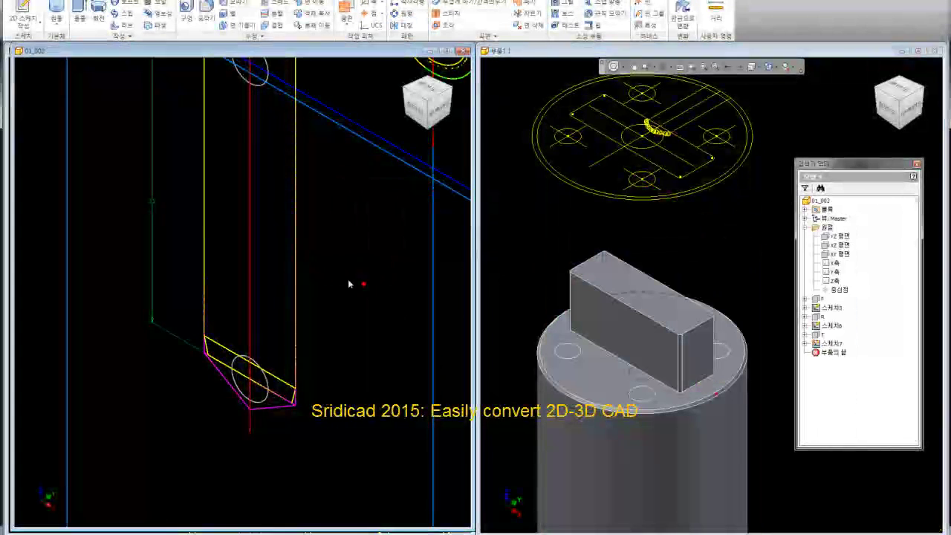
# Try combining the circular sketch in 01_002, dismiss the no-bodies error, and activate the 부품1:1 window
pyautogui.scroll(-5, 348, 278)
pyautogui.scroll(5, 361, 166)
pyautogui.scroll(-1, 360, 168)
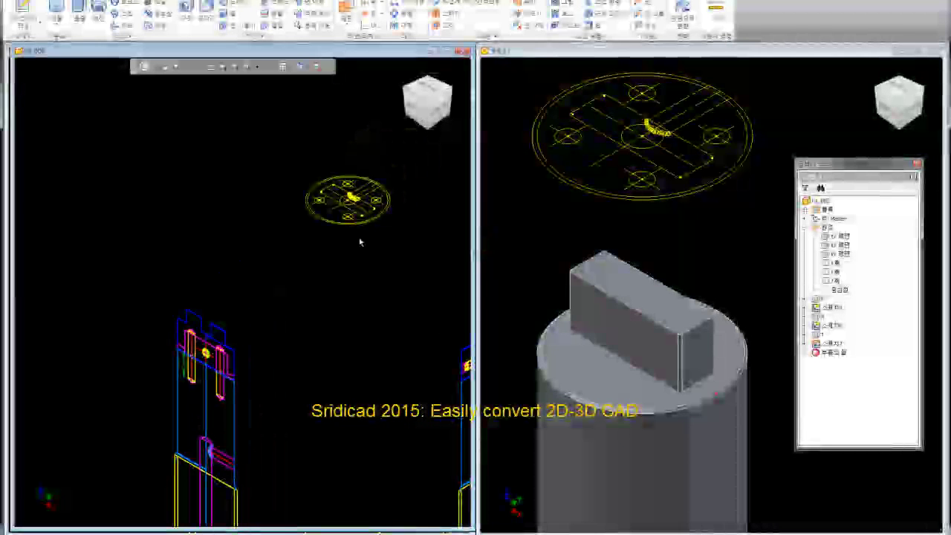
pyautogui.click(359, 168)
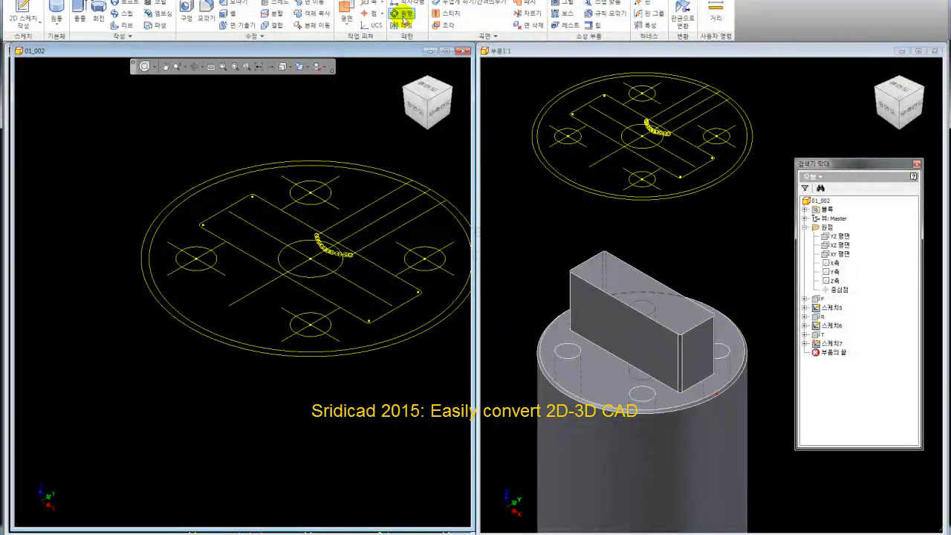
pyautogui.click(268, 29)
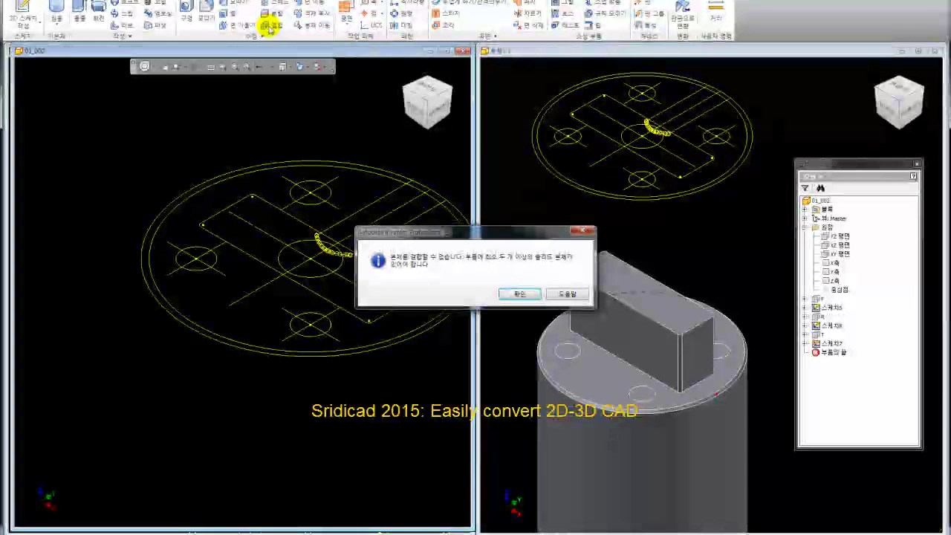
pyautogui.click(581, 234)
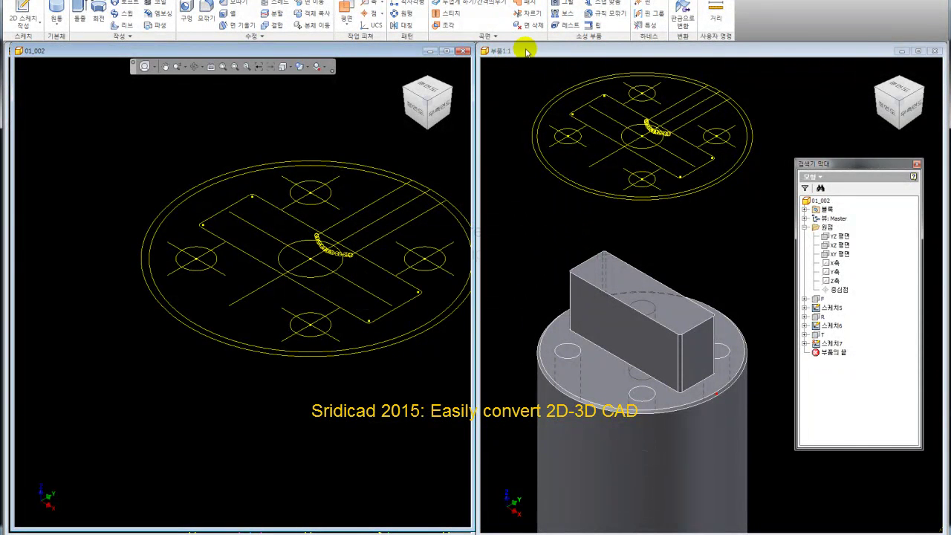
pyautogui.click(526, 51)
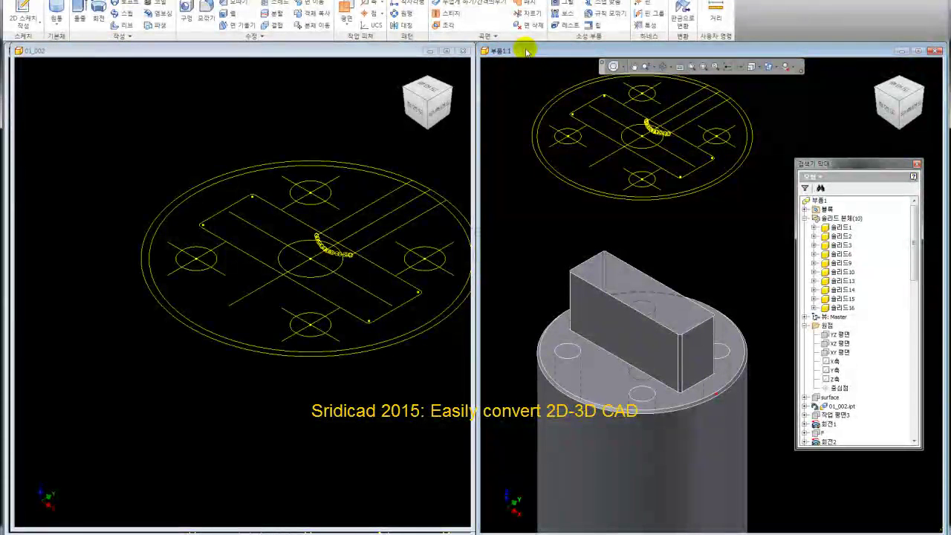
# Combine-cut tool bodies 솔리드13–16 from base body 솔리드1, leaving four pin holes
pyautogui.click(272, 25)
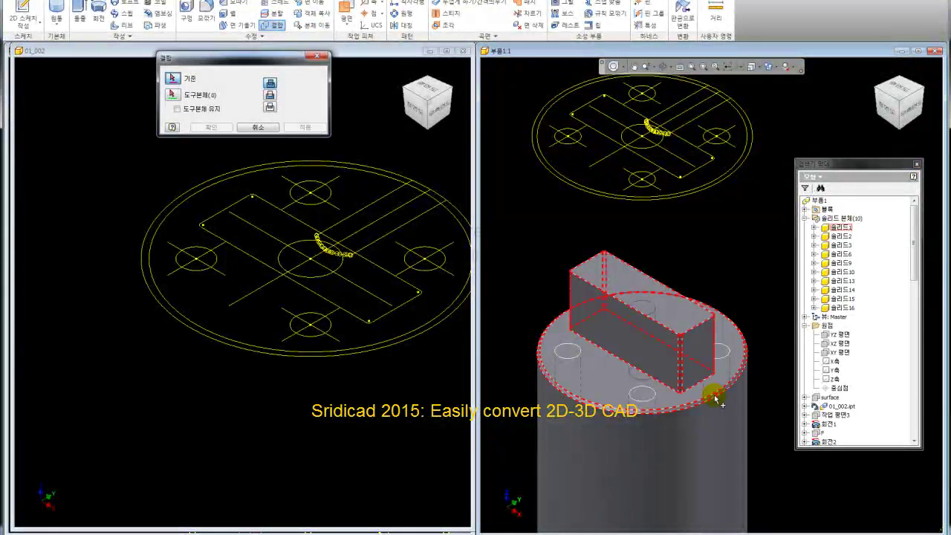
pyautogui.click(716, 400)
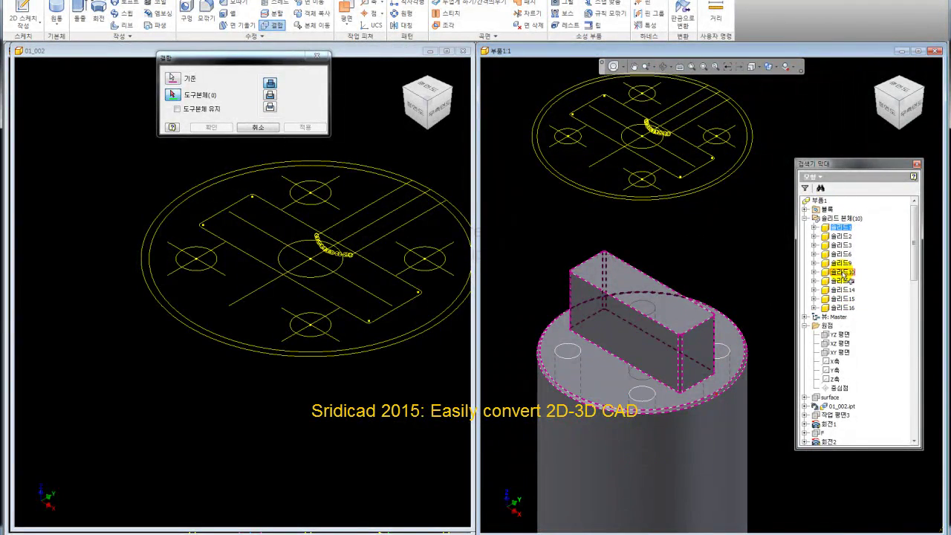
pyautogui.click(842, 290)
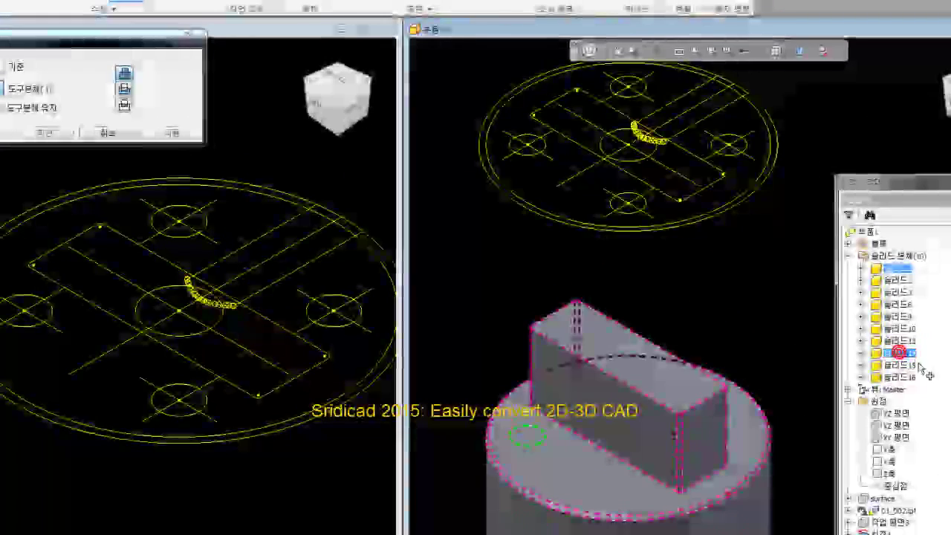
pyautogui.keyDown('ctrl'); pyautogui.click(903, 365); pyautogui.keyUp('ctrl')
pyautogui.keyDown('ctrl'); pyautogui.click(908, 377); pyautogui.keyUp('ctrl')
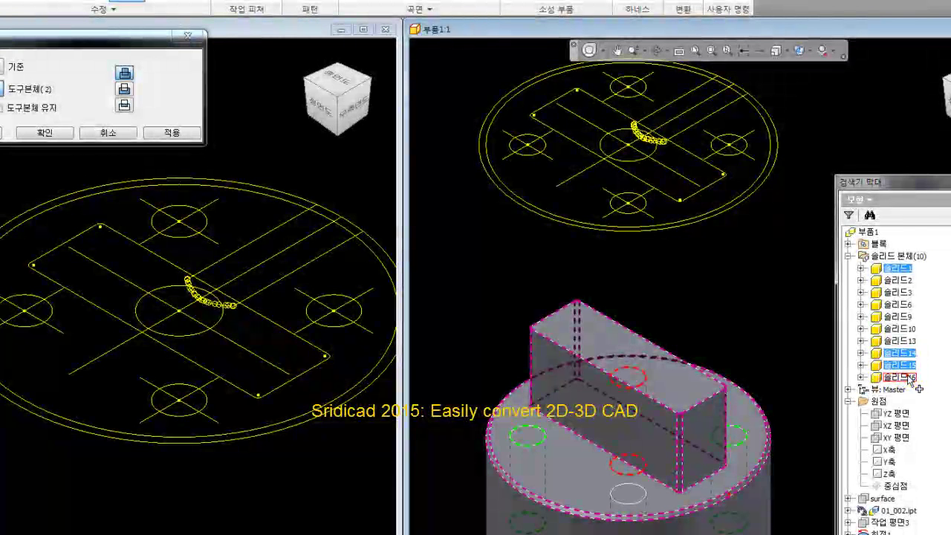
pyautogui.keyDown('ctrl'); pyautogui.click(906, 342); pyautogui.keyUp('ctrl')
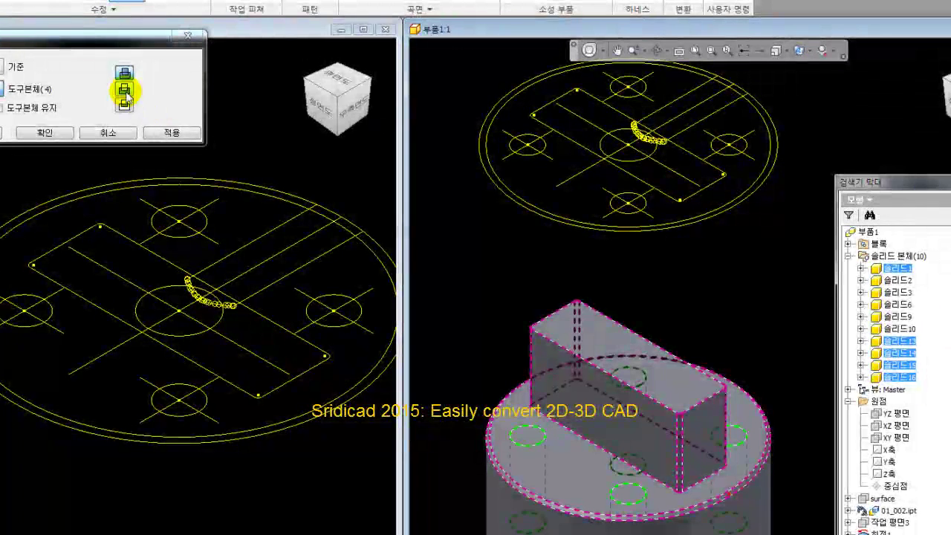
pyautogui.click(149, 41)
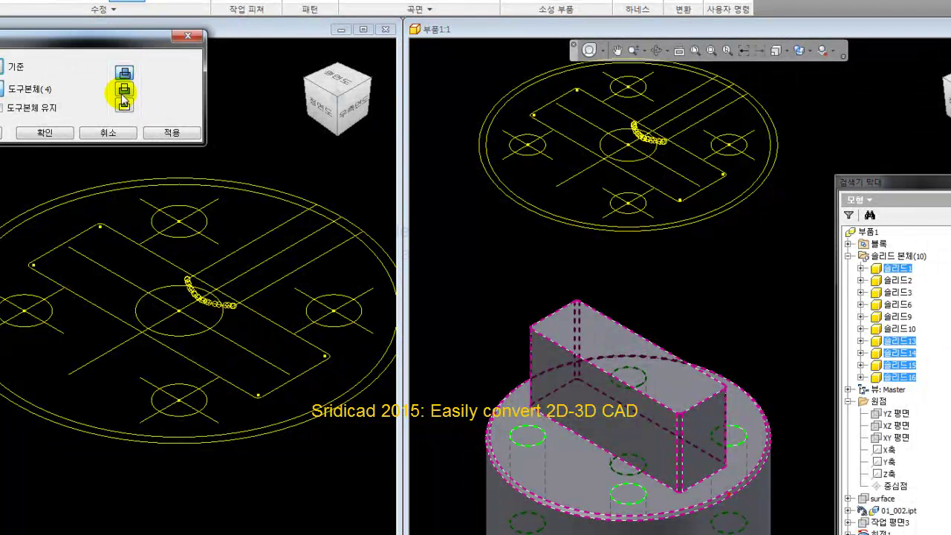
pyautogui.click(43, 131)
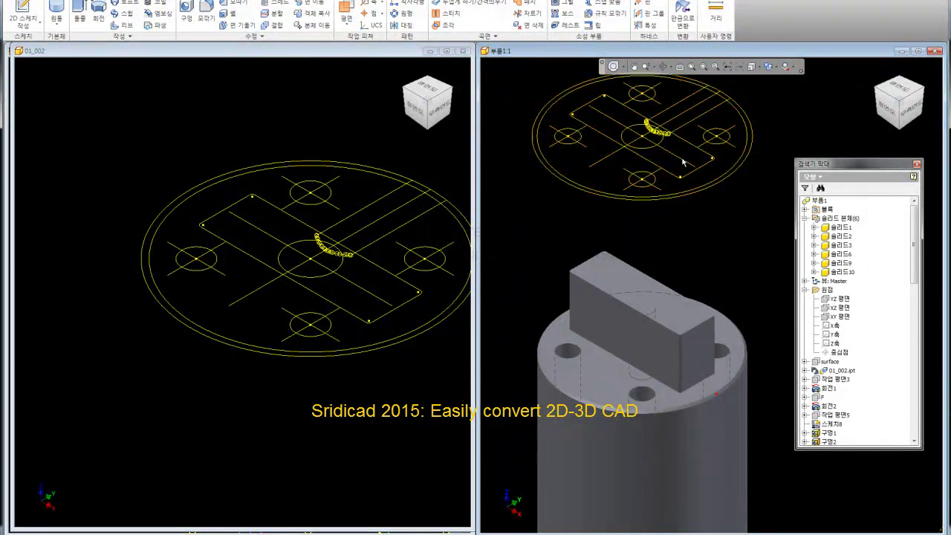
# Zoom out in the 부품1 view to show the full stepped shaft
pyautogui.scroll(-2, 616, 198)
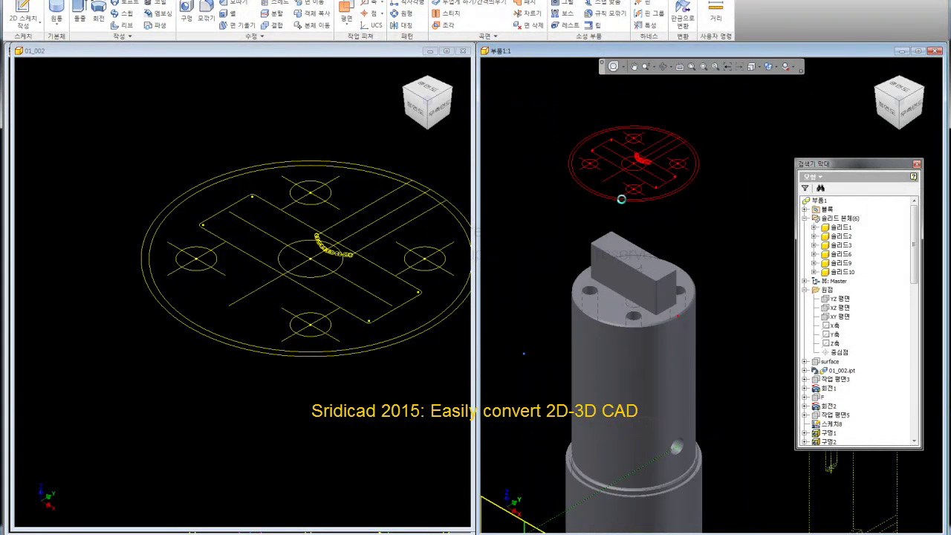
pyautogui.scroll(-3, 616, 198)
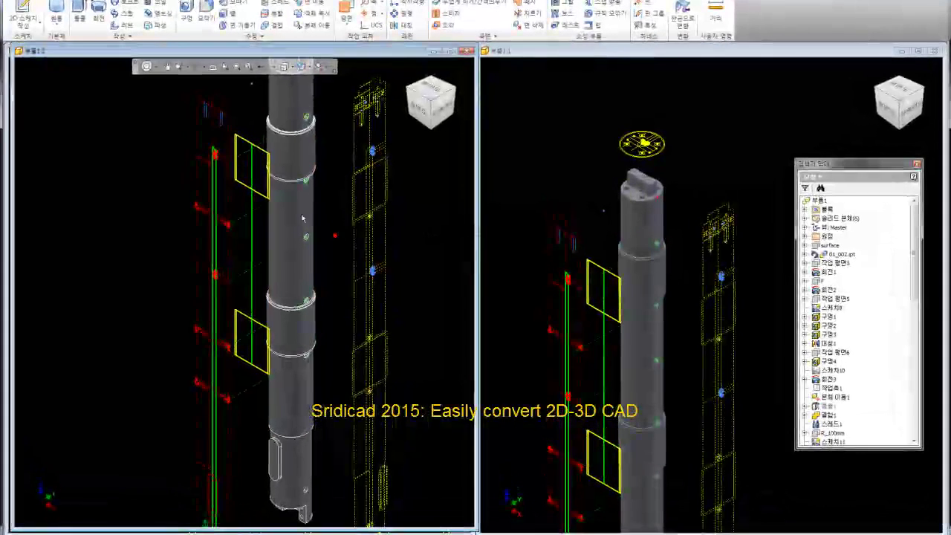
# Rotate, pan and zoom the left viewport to inspect the red and green clamp wireframes
pyautogui.keyDown('shift'); pyautogui.moveTo(338, 240); pyautogui.dragTo(227, 200, button='middle'); pyautogui.keyUp('shift')
pyautogui.moveTo(295, 134); pyautogui.dragTo(259, 208, button='middle')
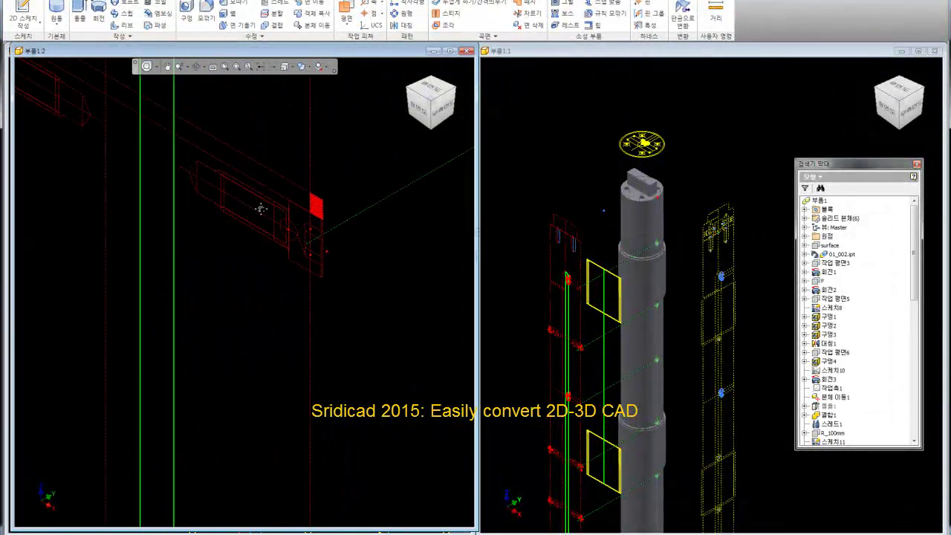
pyautogui.scroll(2, 271, 204)
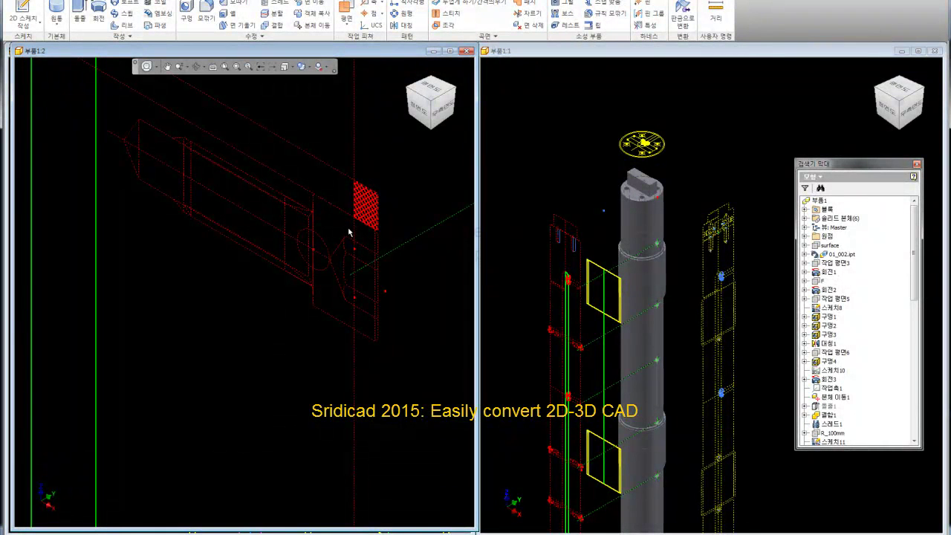
pyautogui.press('F6')
pyautogui.scroll(5, 296, 476)
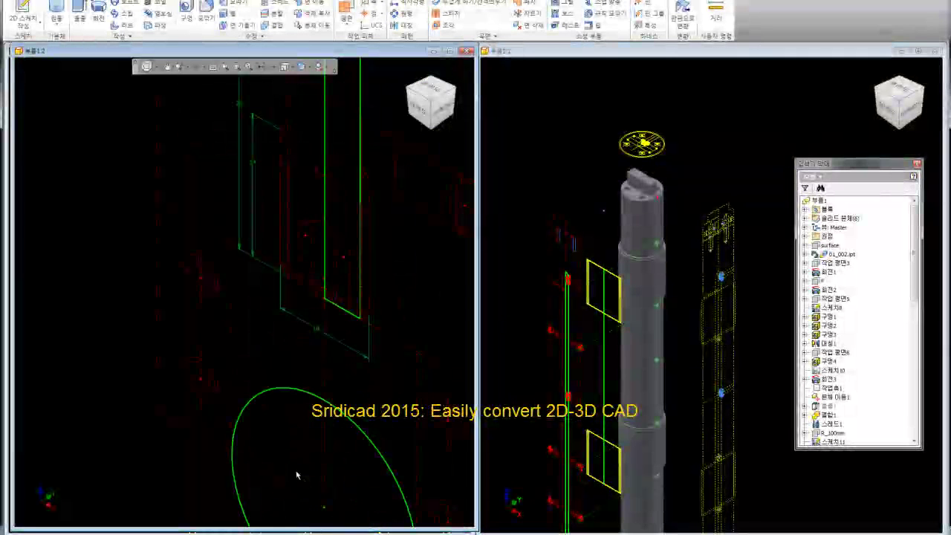
pyautogui.moveTo(325, 392); pyautogui.dragTo(276, 400, button='middle')
pyautogui.scroll(3, 244, 170)
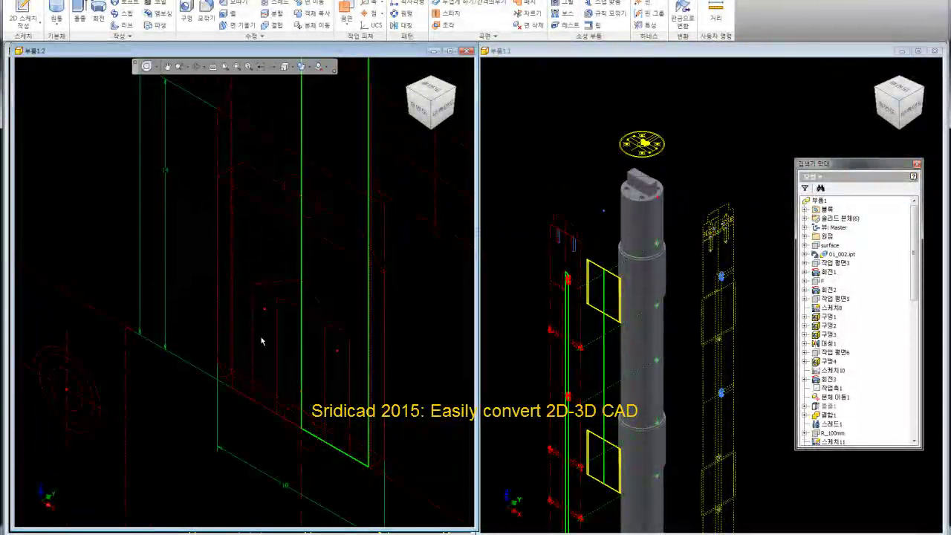
pyautogui.scroll(2, 272, 259)
pyautogui.scroll(2, 284, 270)
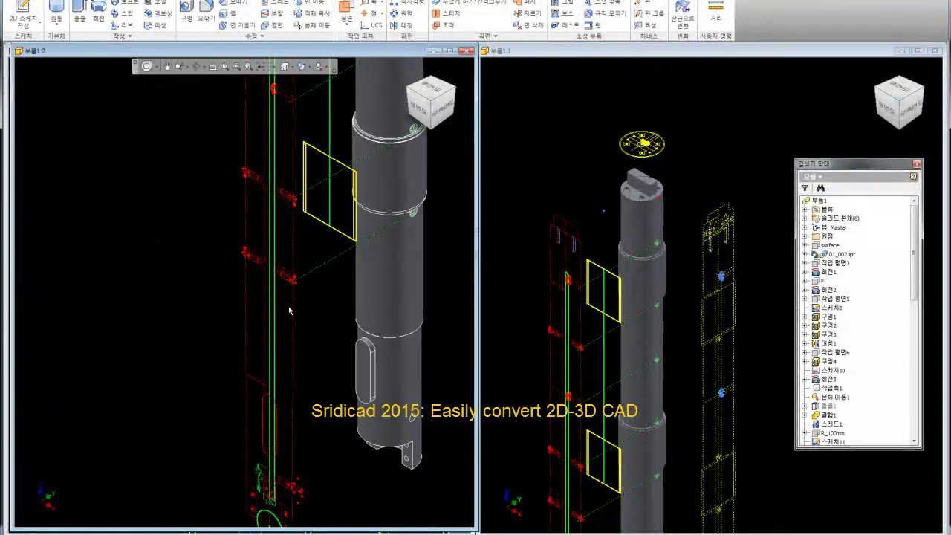
pyautogui.scroll(3, 294, 186)
pyautogui.scroll(3, 294, 186)
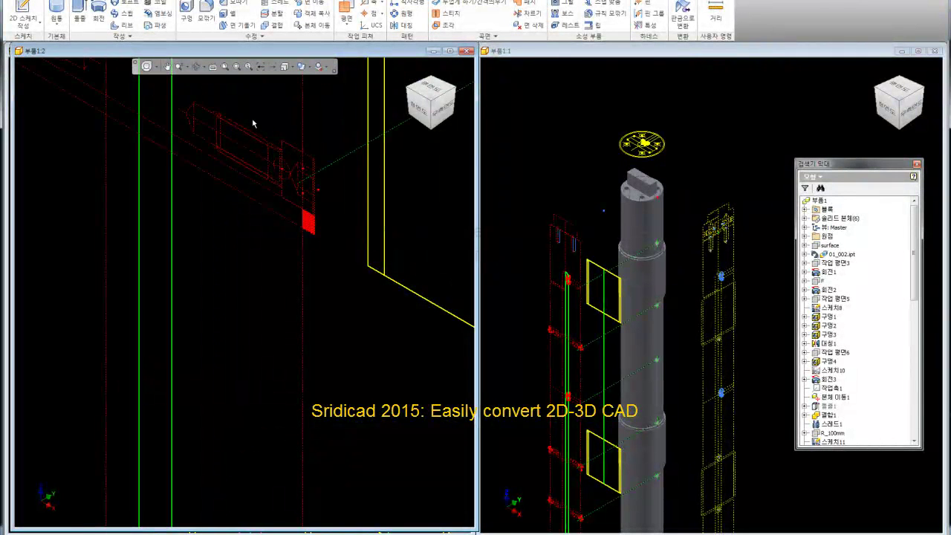
pyautogui.scroll(-1, 253, 124)
pyautogui.scroll(-2, 253, 124)
pyautogui.scroll(-3, 253, 124)
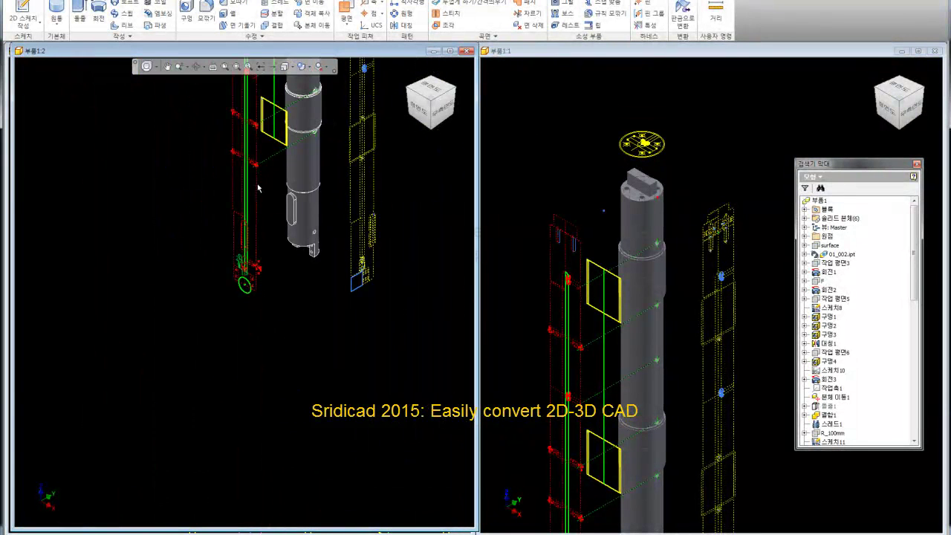
pyautogui.scroll(2, 245, 271)
pyautogui.scroll(3, 246, 272)
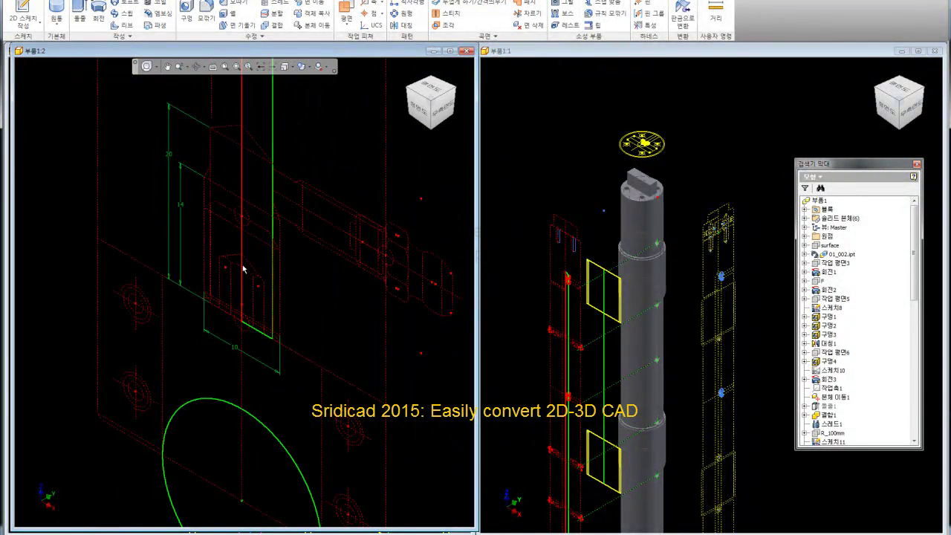
pyautogui.scroll(-3, 278, 179)
pyautogui.scroll(-1, 278, 177)
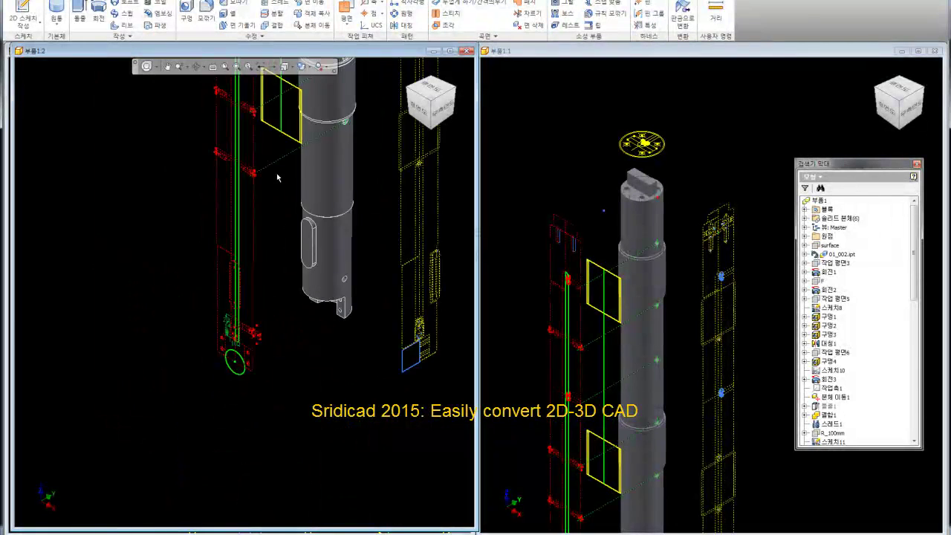
# Pan and zoom to view the shaft together with its clamps and frame
pyautogui.moveTo(278, 177); pyautogui.dragTo(270, 247, button='middle')
pyautogui.scroll(3, 259, 140)
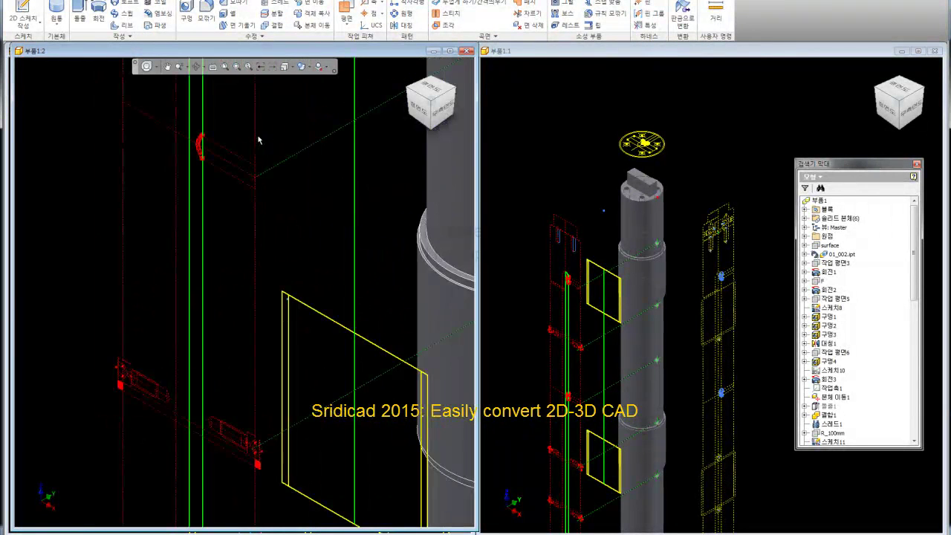
pyautogui.scroll(3, 245, 315)
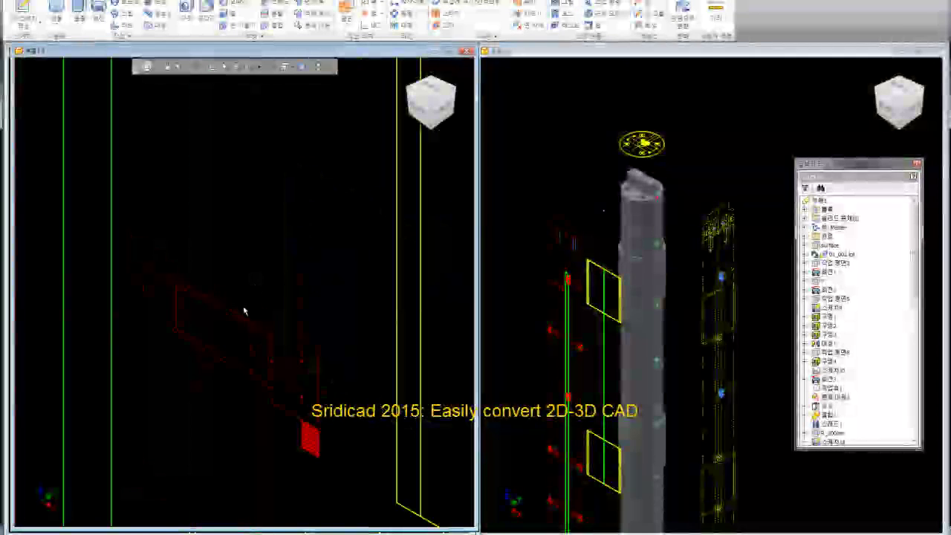
pyautogui.scroll(-2, 245, 321)
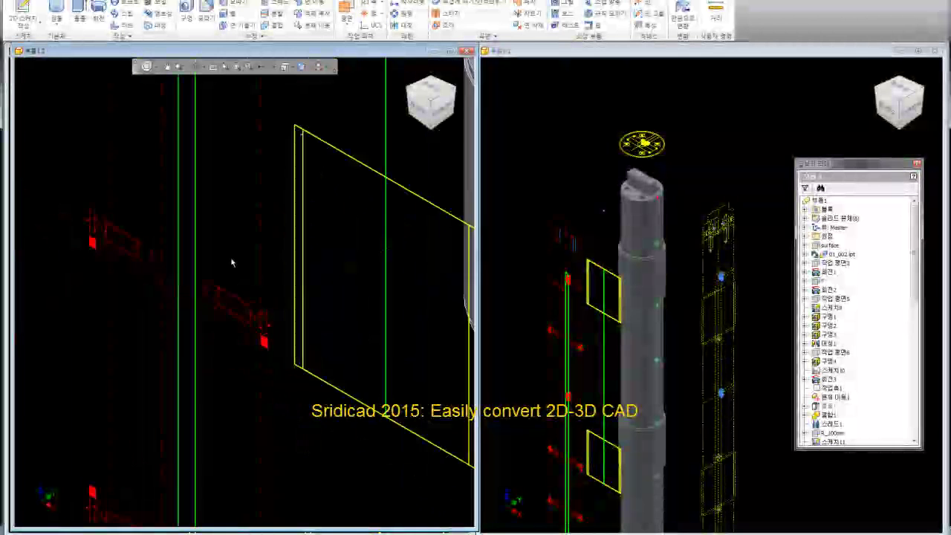
pyautogui.scroll(-2, 233, 261)
pyautogui.scroll(2, 227, 370)
pyautogui.scroll(3, 226, 371)
pyautogui.scroll(2, 205, 314)
pyautogui.scroll(1, 204, 304)
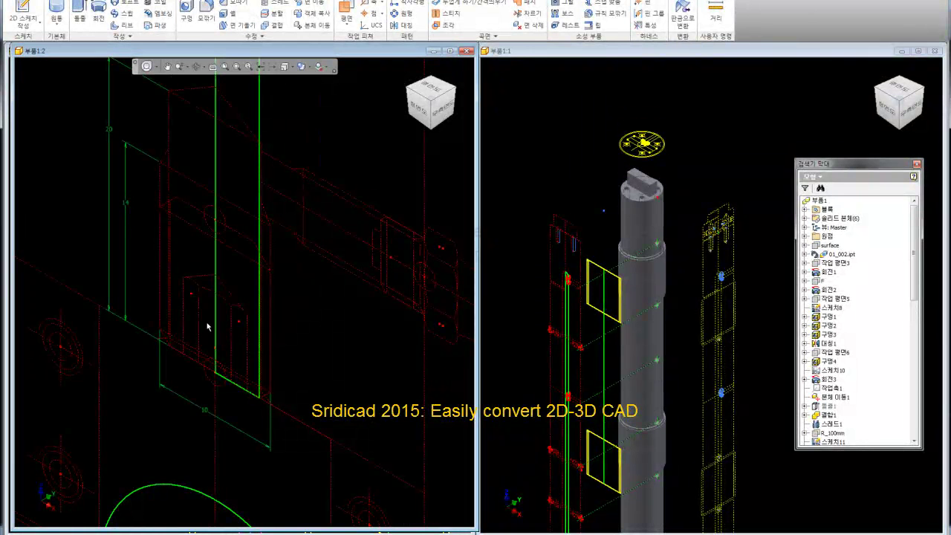
pyautogui.scroll(-3, 207, 327)
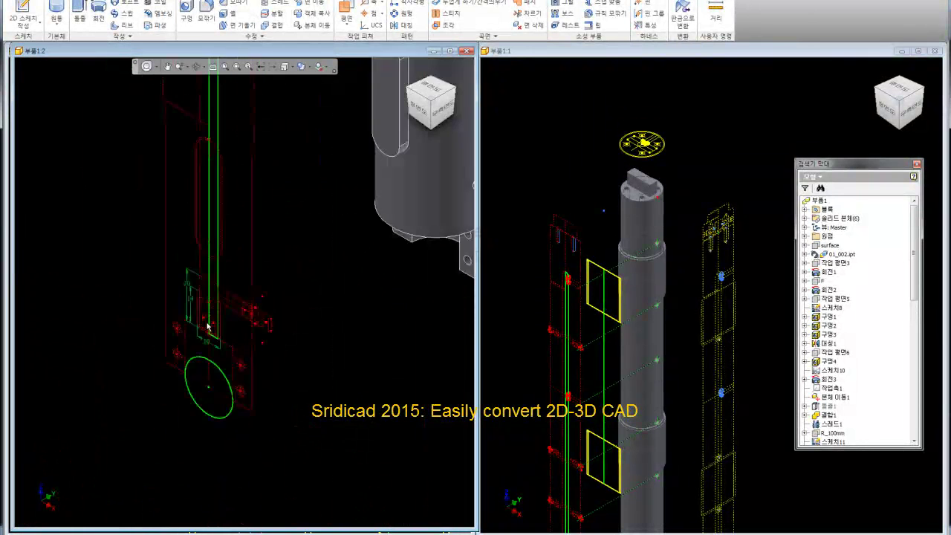
pyautogui.scroll(2, 222, 223)
pyautogui.scroll(2, 216, 216)
pyautogui.scroll(1, 208, 199)
pyautogui.scroll(3, 212, 174)
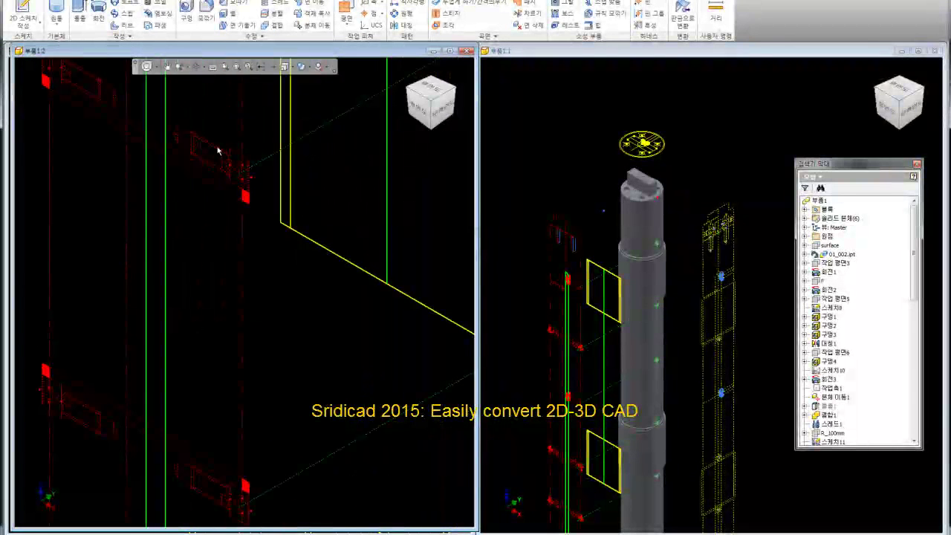
pyautogui.scroll(2, 215, 130)
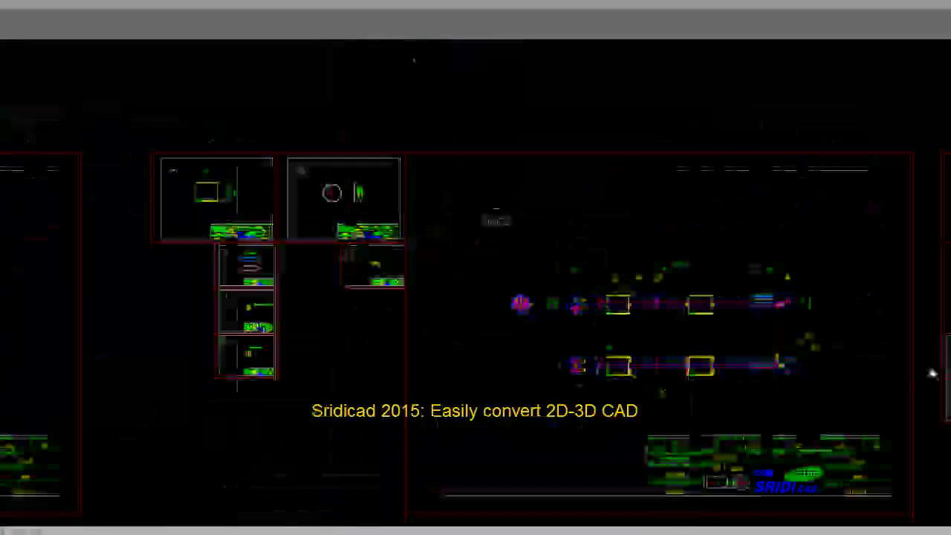
# Zoom to the M4 bolt detail, open Reference Edit on 7-PART-R, and cancel it
pyautogui.scroll(2, 314, 283)
pyautogui.scroll(2, 315, 287)
pyautogui.scroll(1, 322, 241)
pyautogui.scroll(3, 321, 241)
pyautogui.scroll(3, 126, 117)
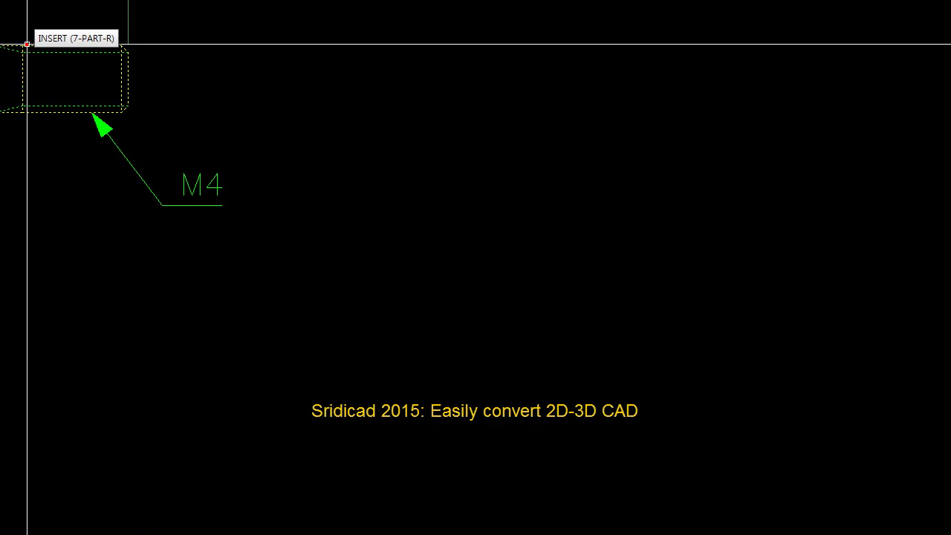
pyautogui.doubleClick(27, 45)
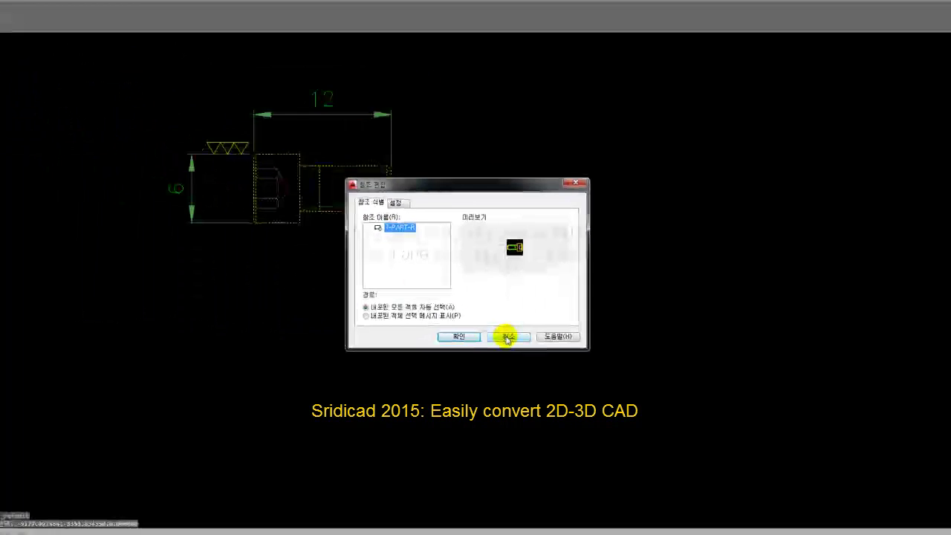
pyautogui.click(508, 339)
pyautogui.scroll(3, 356, 208)
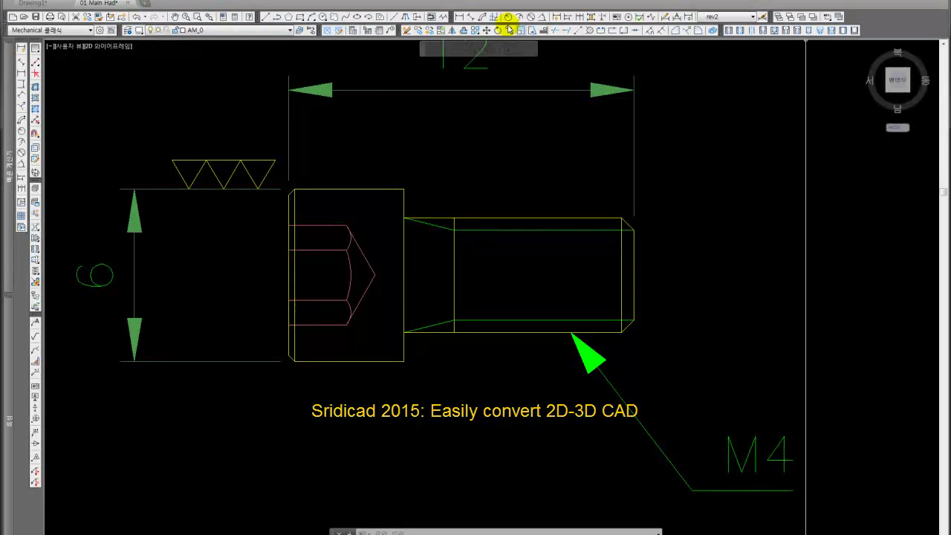
# Show the Mechanical 나사 screws toolbar and dock it in position
pyautogui.rightClick(896, 26)
pyautogui.click(899, 41)
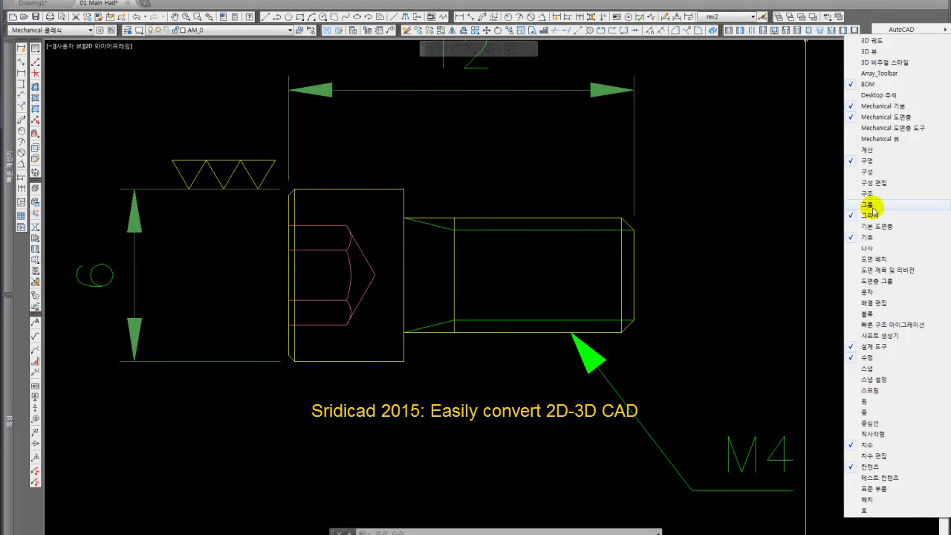
pyautogui.click(870, 250)
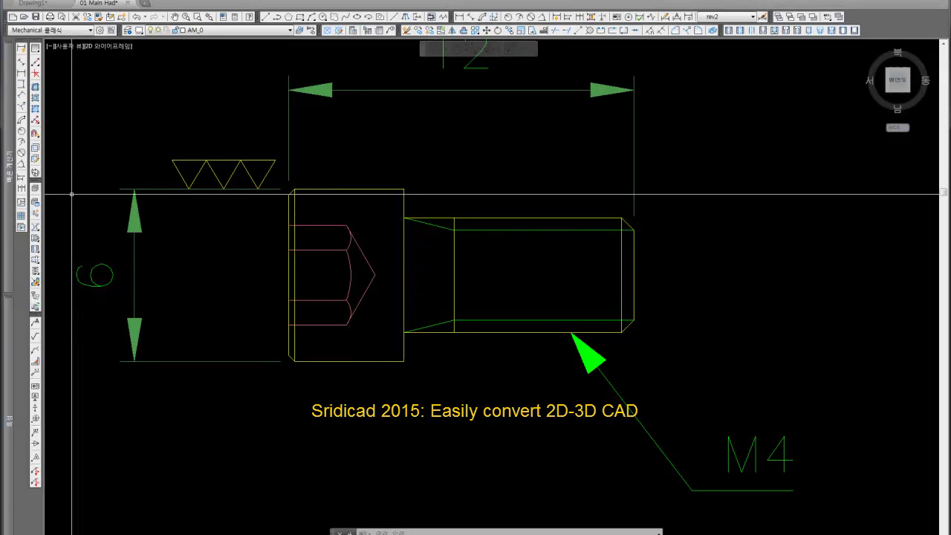
pyautogui.moveTo(538, 151); pyautogui.dragTo(537, 143)
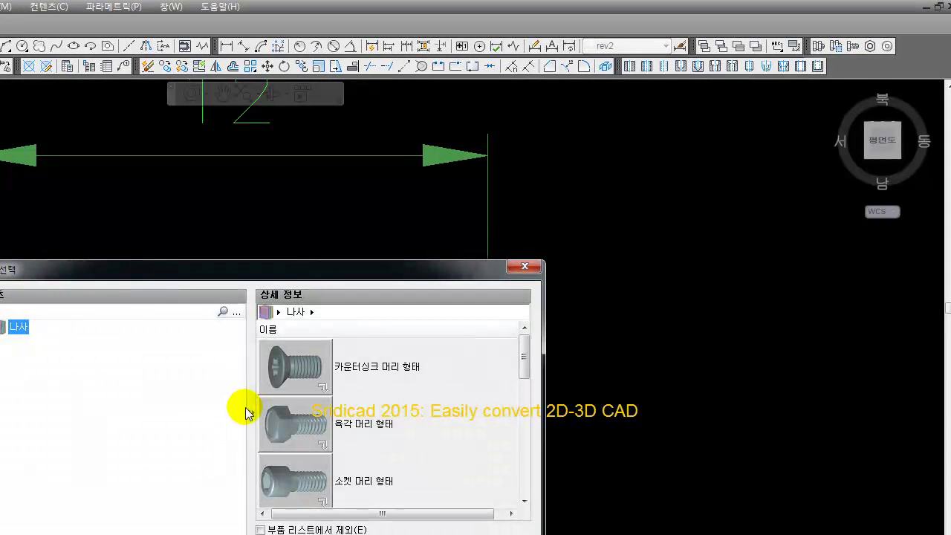
# Browse the socket-head KS B screw standards and the screw settings in the screw dialog
pyautogui.moveTo(344, 496); pyautogui.dragTo(288, 490)
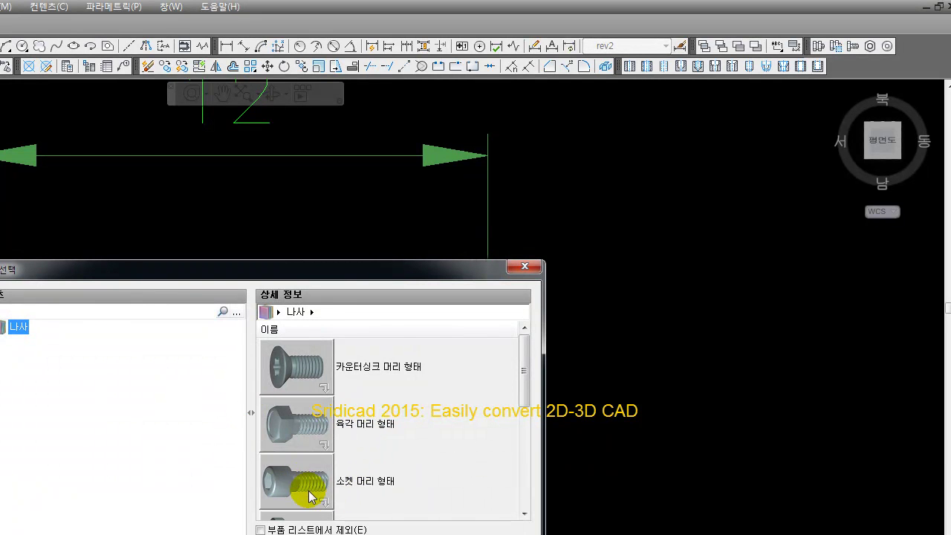
pyautogui.doubleClick(262, 484)
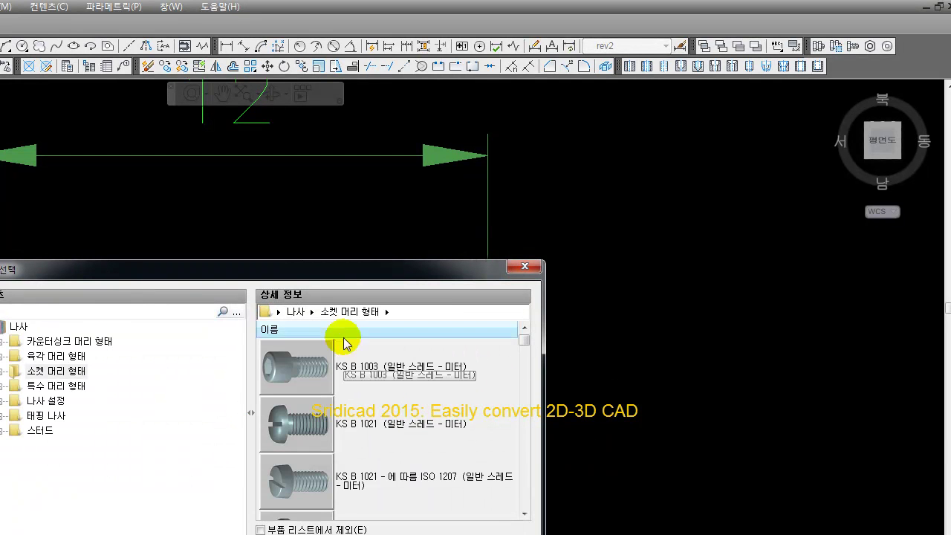
pyautogui.click(158, 405)
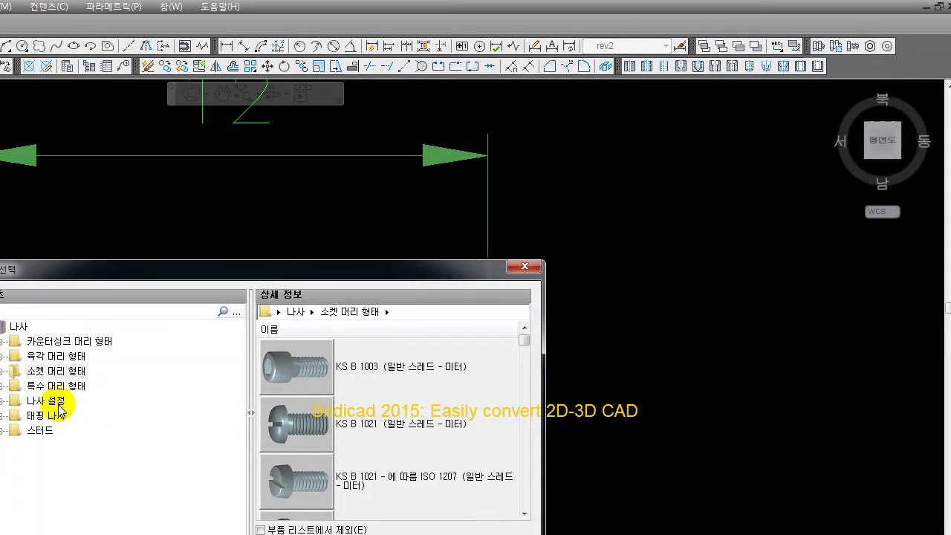
pyautogui.click(46, 401)
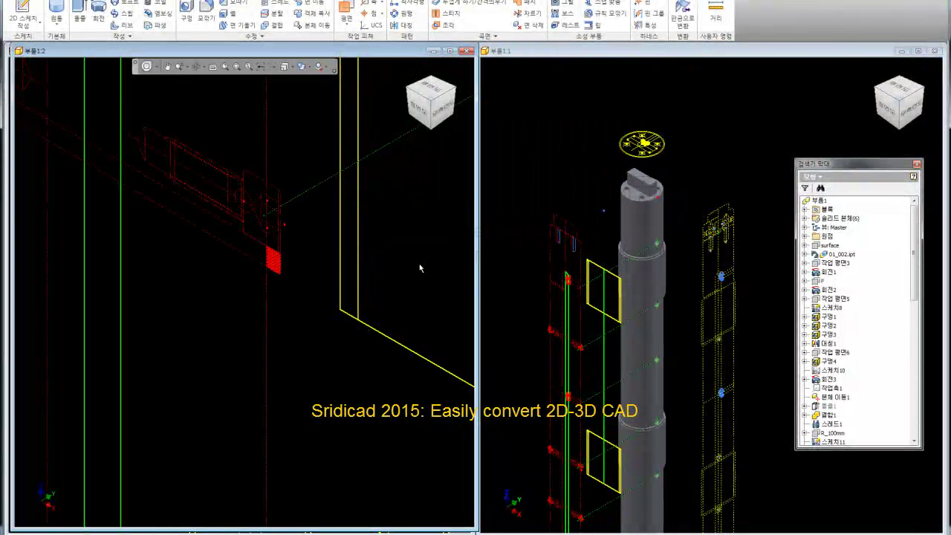
# In the second 부품1 view, hide the first work-feature sketch and the yellow sketch
pyautogui.click(552, 142)
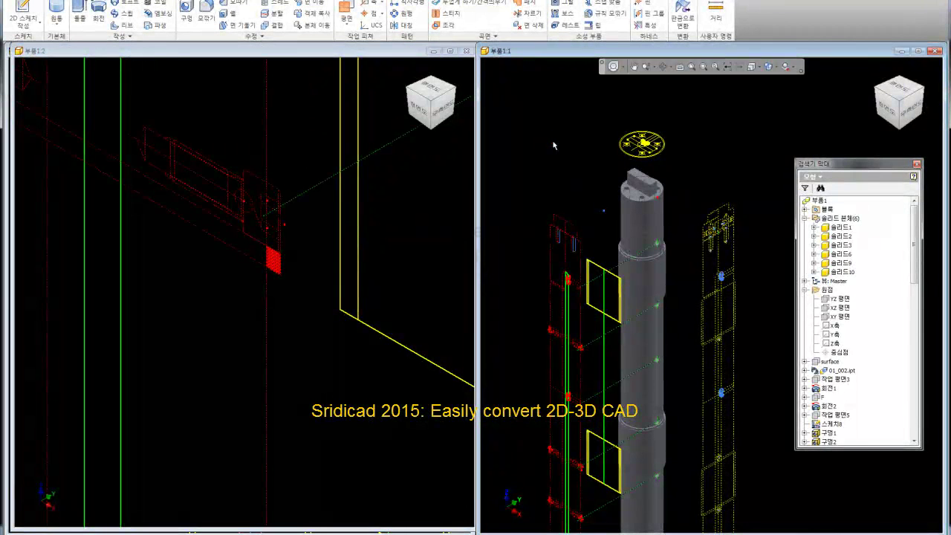
pyautogui.moveTo(913, 269); pyautogui.dragTo(907, 325)
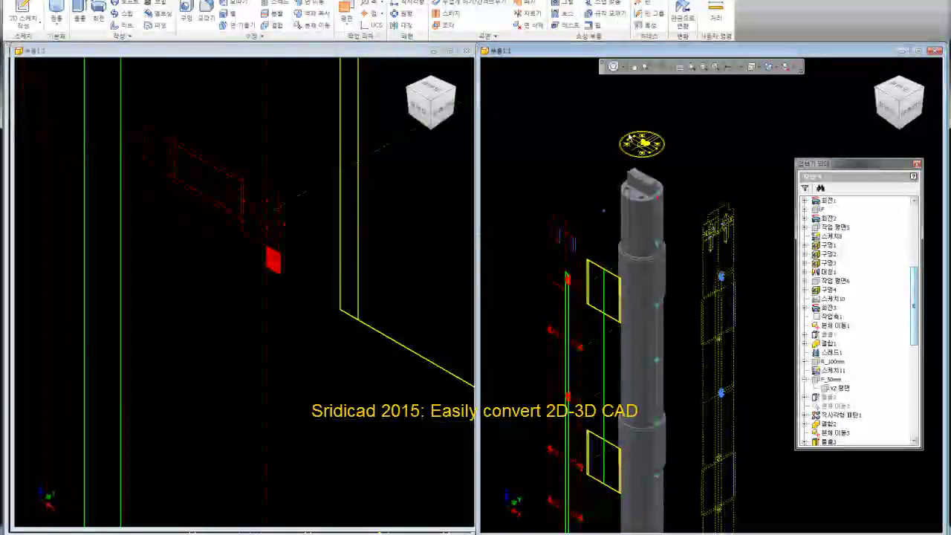
pyautogui.rightClick(647, 141)
pyautogui.click(632, 249)
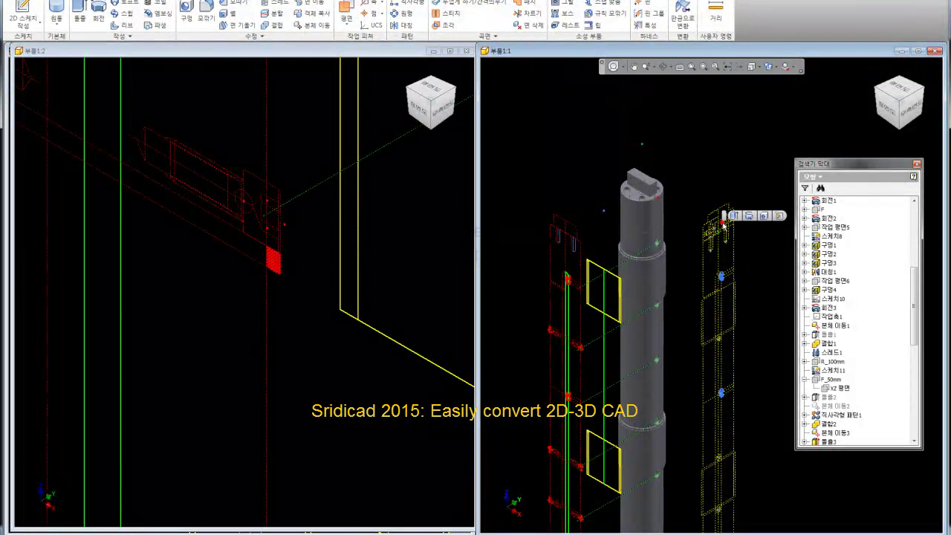
pyautogui.rightClick(723, 224)
pyautogui.click(717, 329)
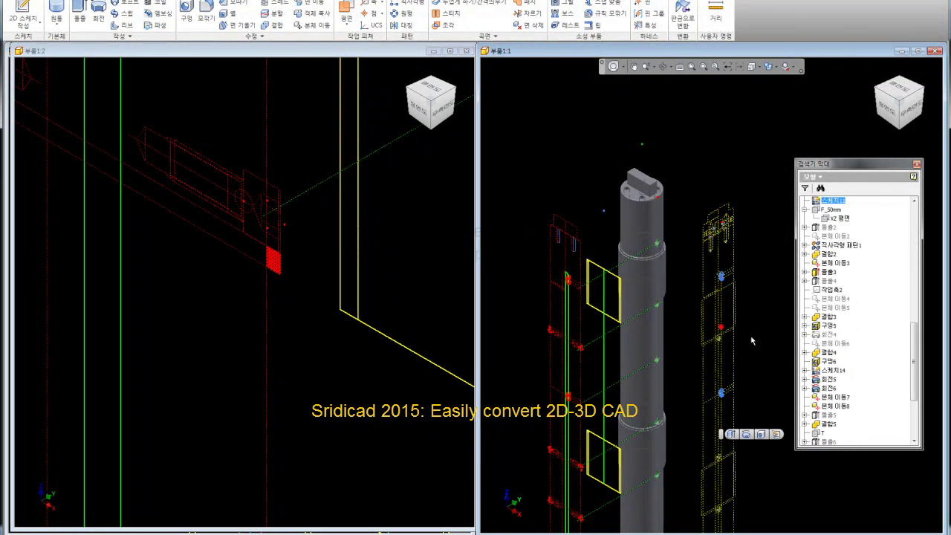
pyautogui.rightClick(834, 207)
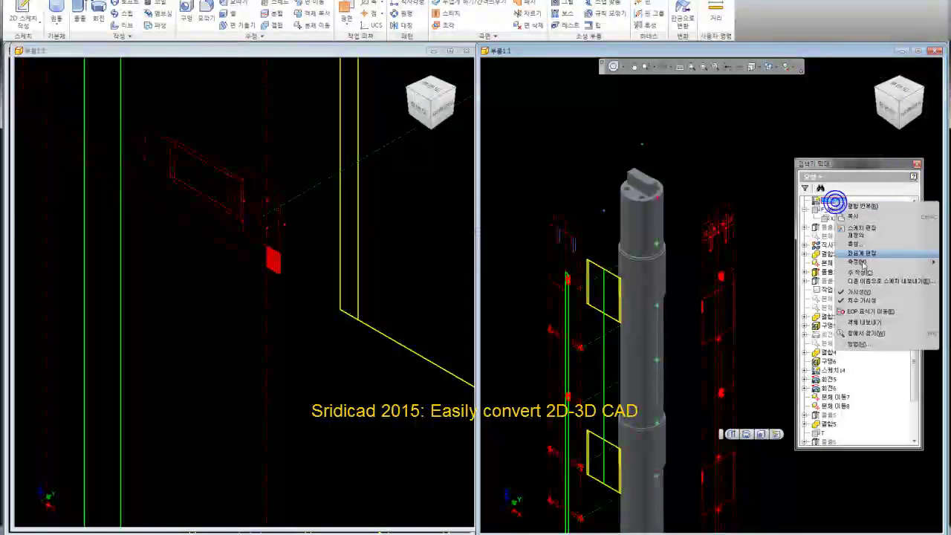
pyautogui.click(863, 296)
# Hide sketch 스케치14 and another model sketch located via Find in Browser
pyautogui.click(834, 368)
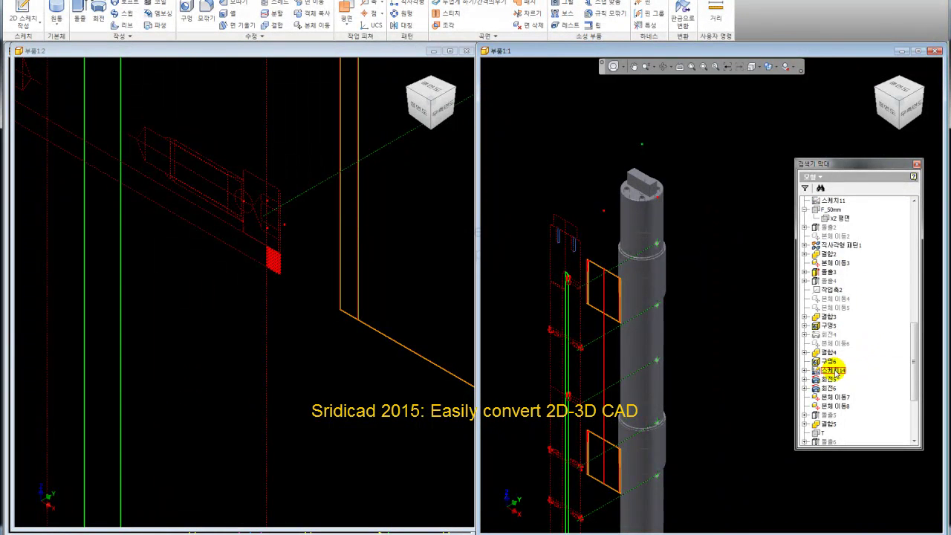
pyautogui.rightClick(832, 370)
pyautogui.click(854, 458)
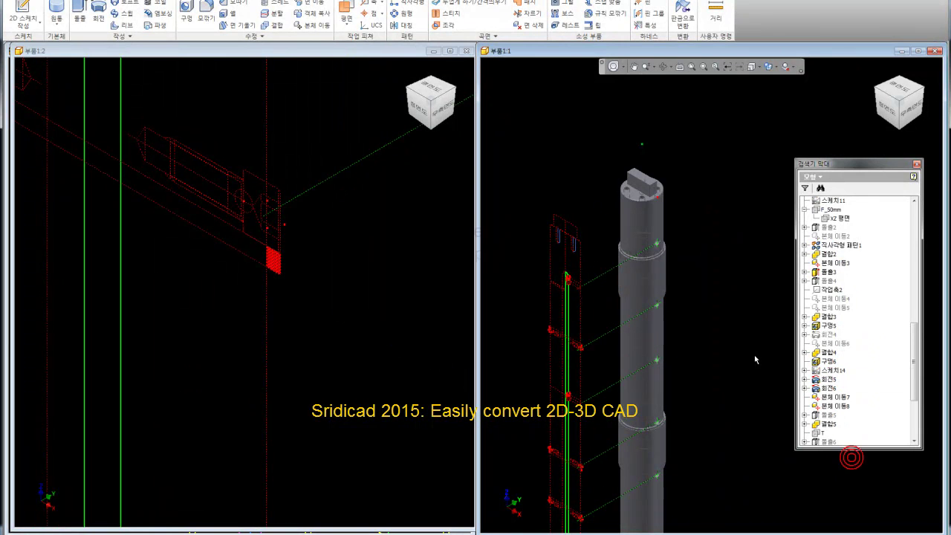
pyautogui.rightClick(574, 242)
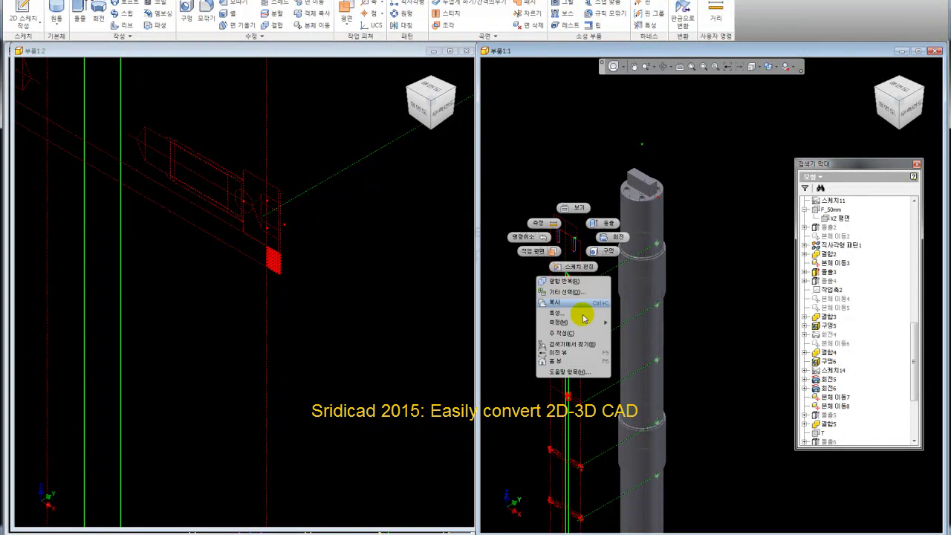
pyautogui.click(571, 344)
pyautogui.click(836, 200)
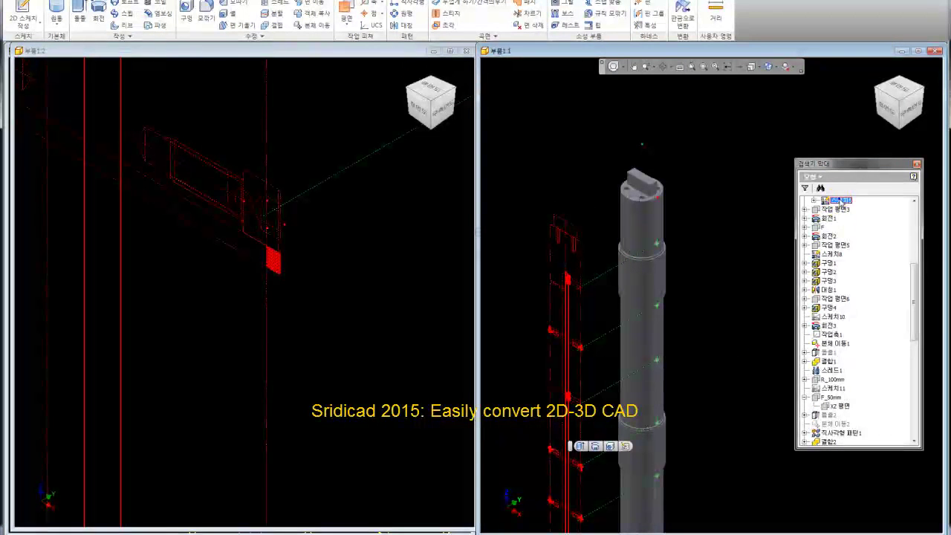
pyautogui.rightClick(842, 202)
pyautogui.click(856, 270)
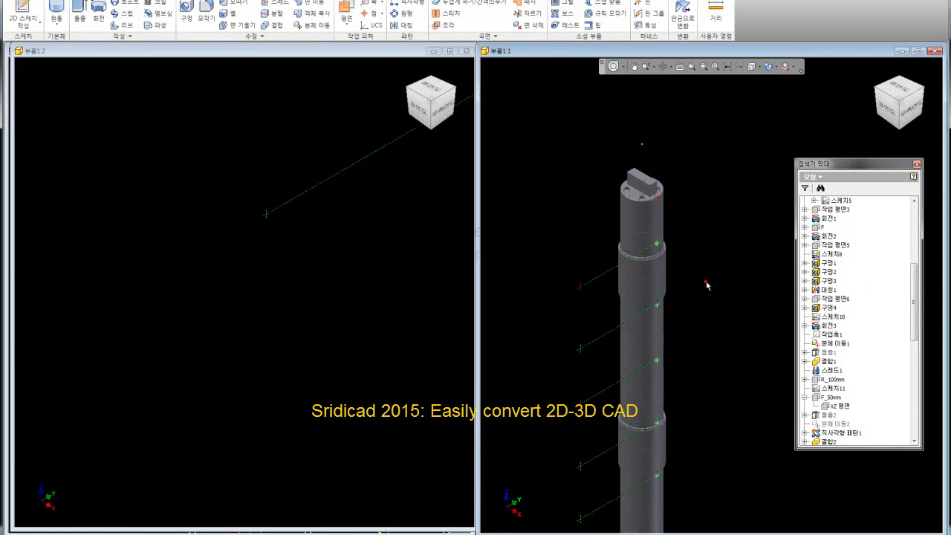
# Hide sketch 스케치8, work axis 작업축1 and sketch 스케치16
pyautogui.rightClick(602, 278)
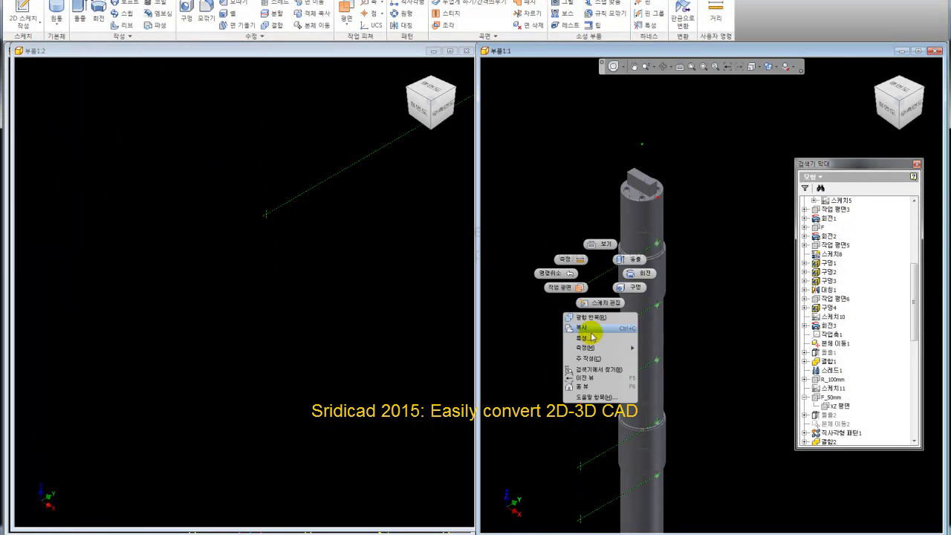
pyautogui.click(597, 370)
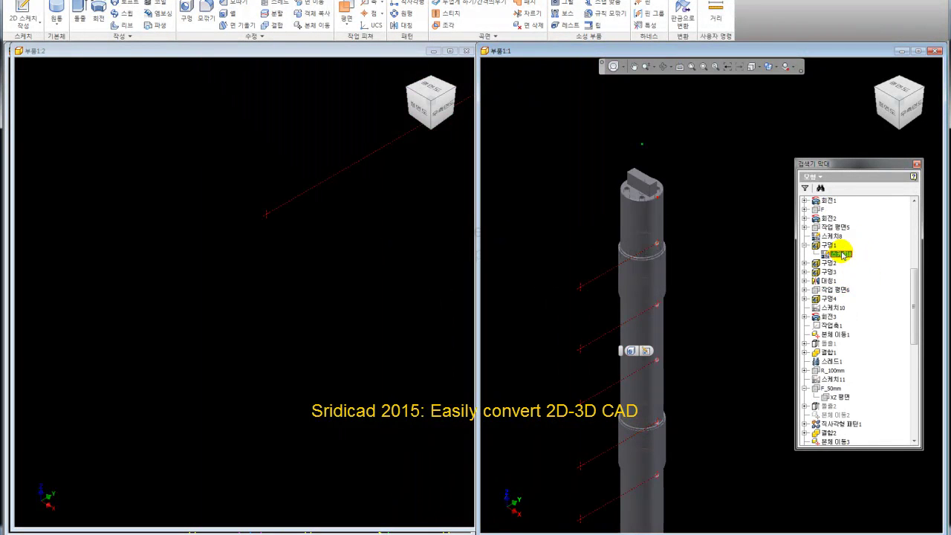
pyautogui.click(832, 236)
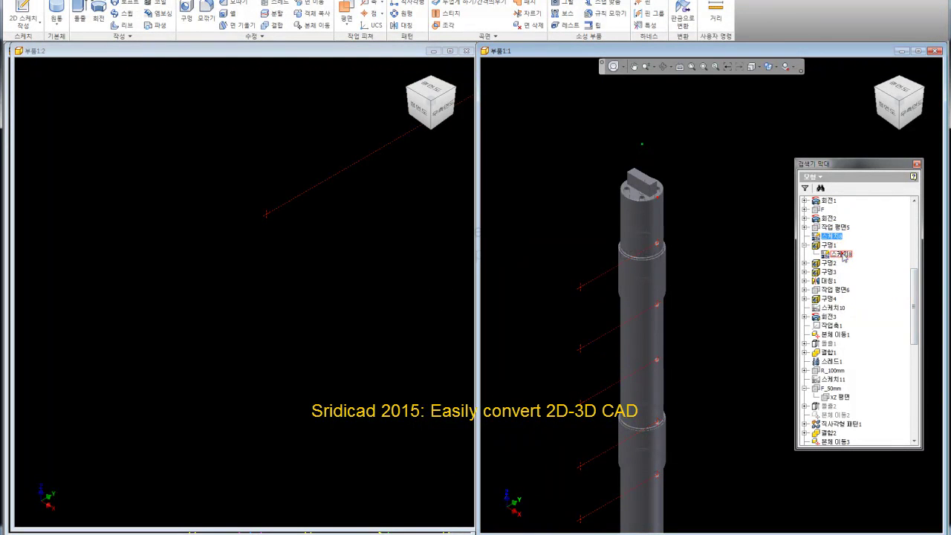
pyautogui.rightClick(856, 266)
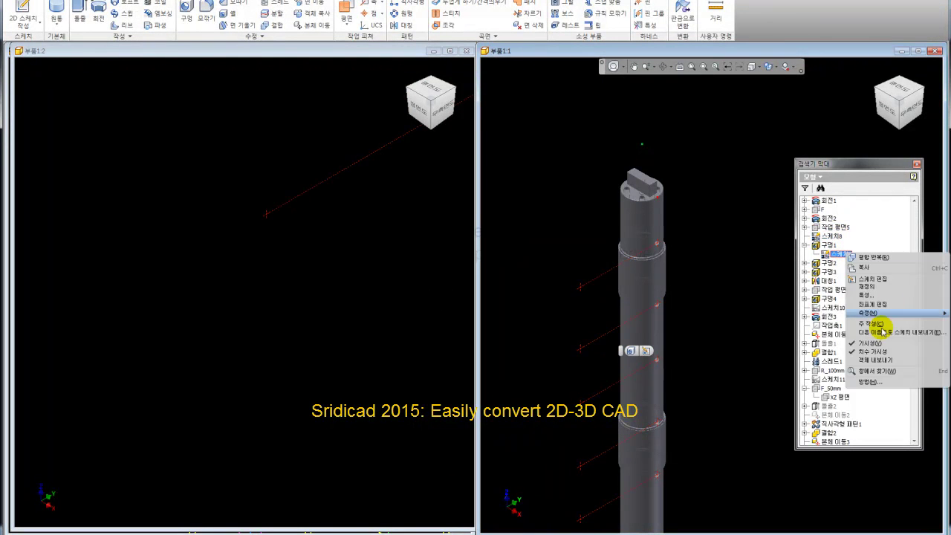
pyautogui.click(878, 343)
pyautogui.click(697, 172)
pyautogui.rightClick(644, 147)
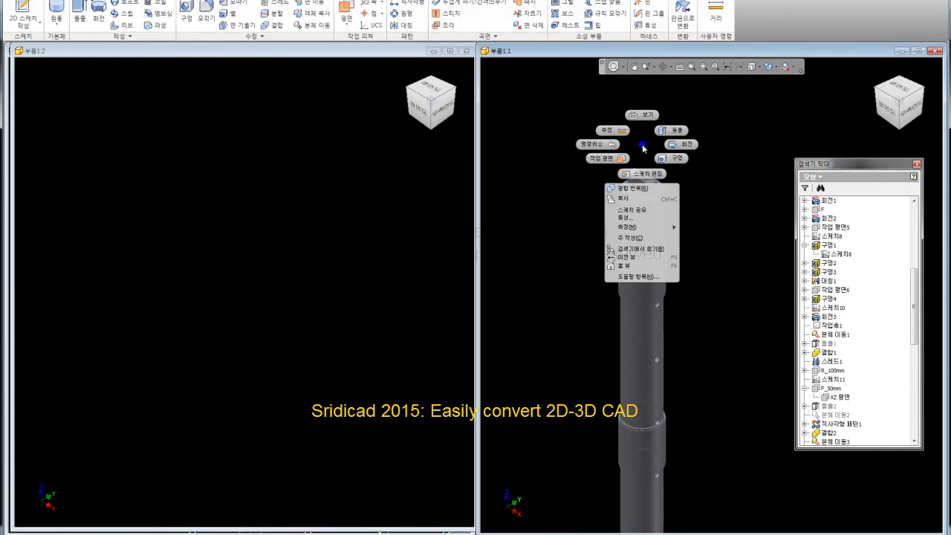
pyautogui.click(645, 253)
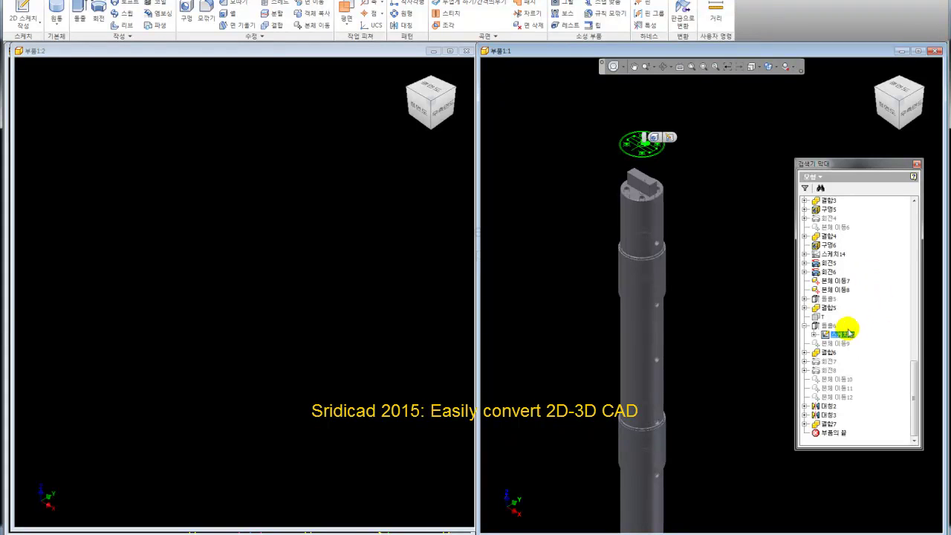
pyautogui.rightClick(842, 334)
pyautogui.click(871, 431)
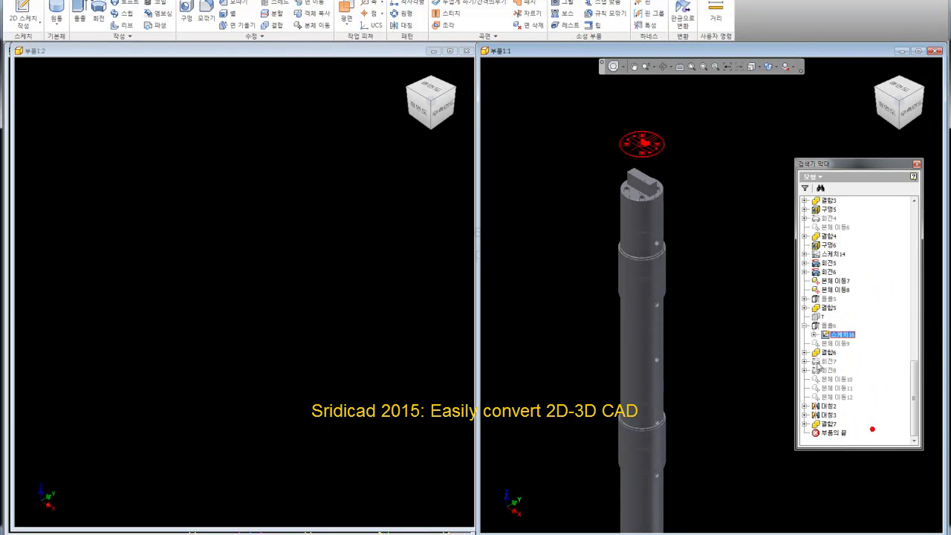
# Fit the whole shaft in view and set the visual style to Shaded with Edges
pyautogui.press('Home')
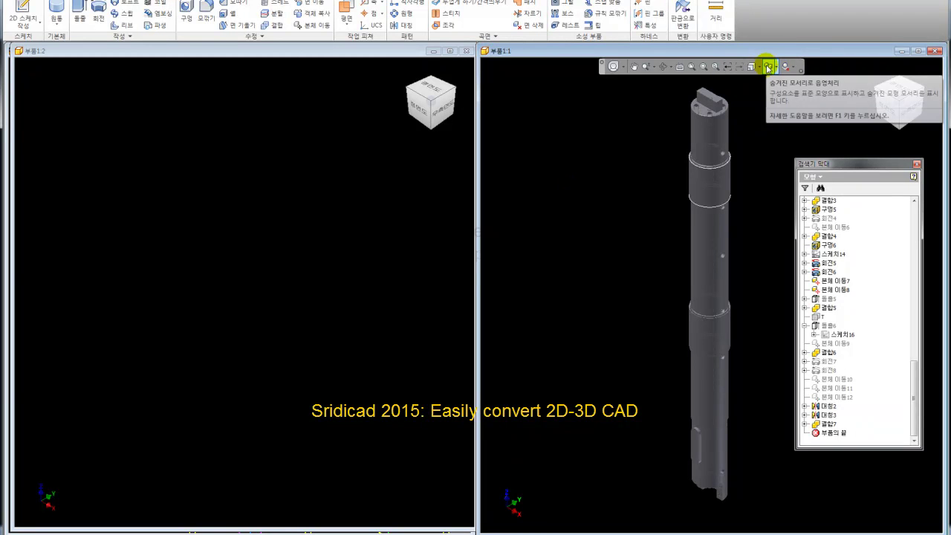
pyautogui.click(777, 67)
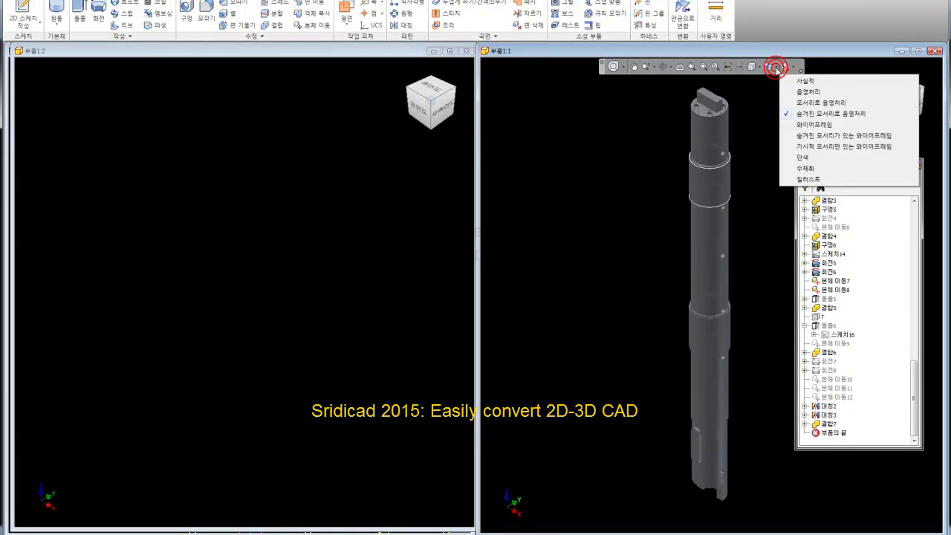
pyautogui.click(797, 98)
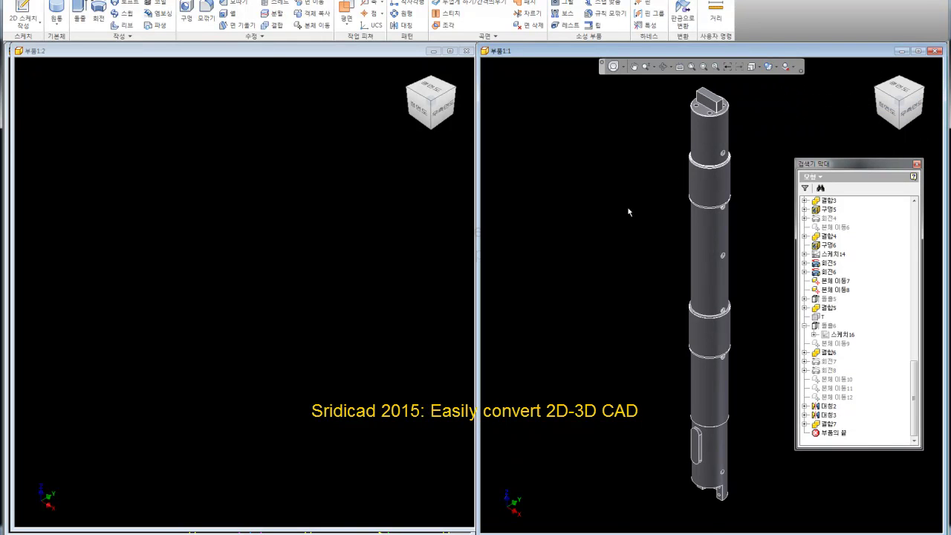
pyautogui.scroll(3, 749, 190)
pyautogui.scroll(-2, 716, 216)
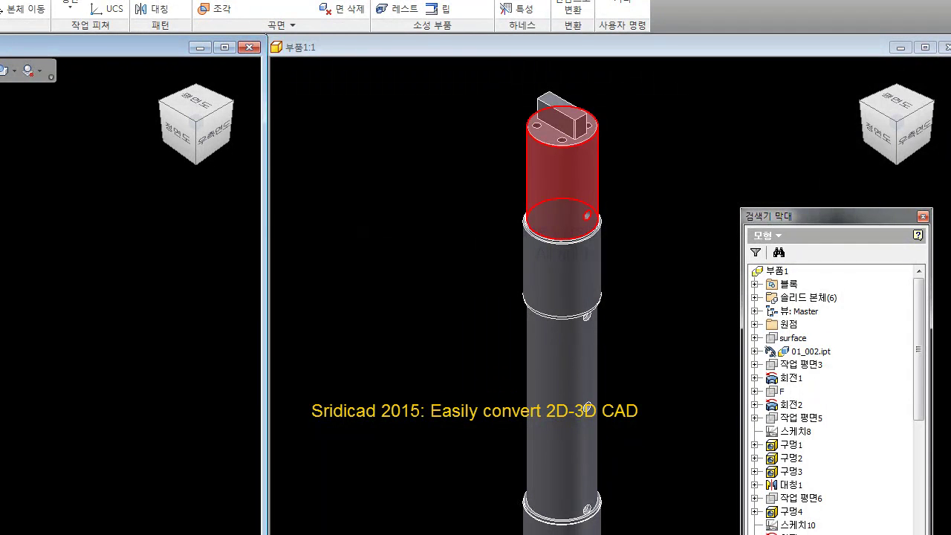
# Close the left document window and the shaft part window, leaving only 01_002 open
pyautogui.click(250, 48)
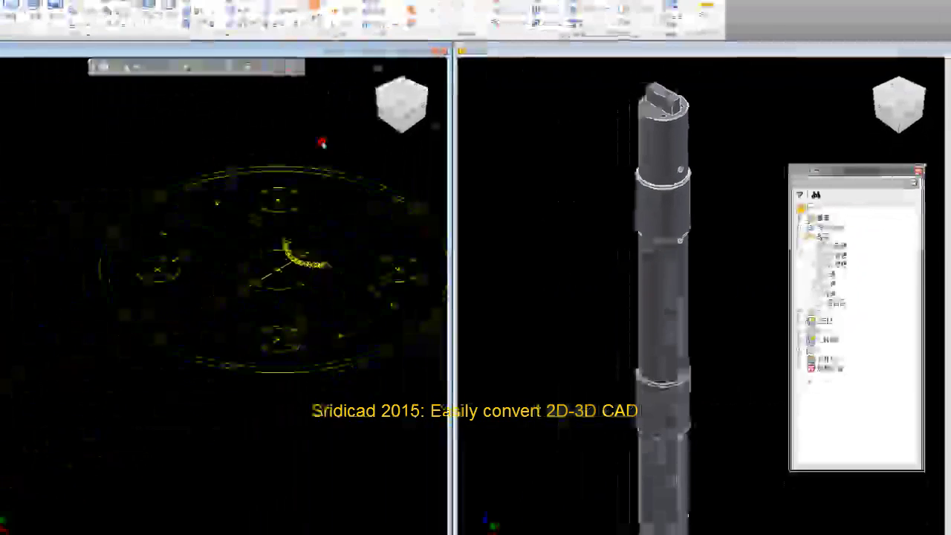
pyautogui.scroll(5, 136, 258)
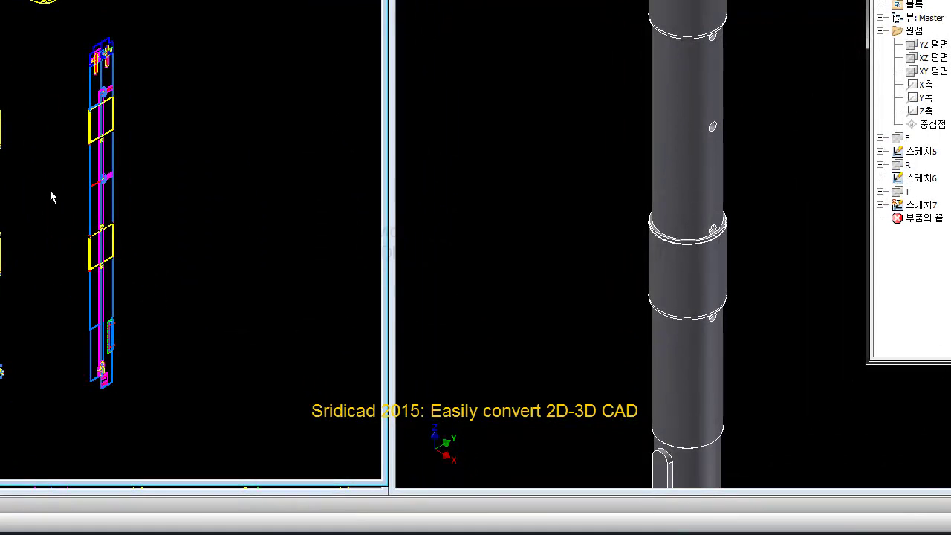
pyautogui.moveTo(51, 194); pyautogui.dragTo(49, 165, button='middle')
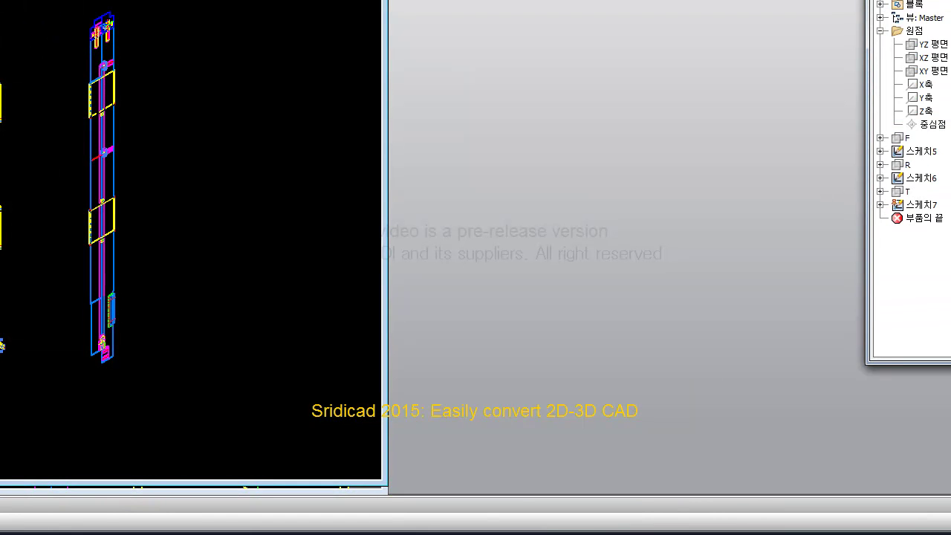
pyautogui.click(288, 50)
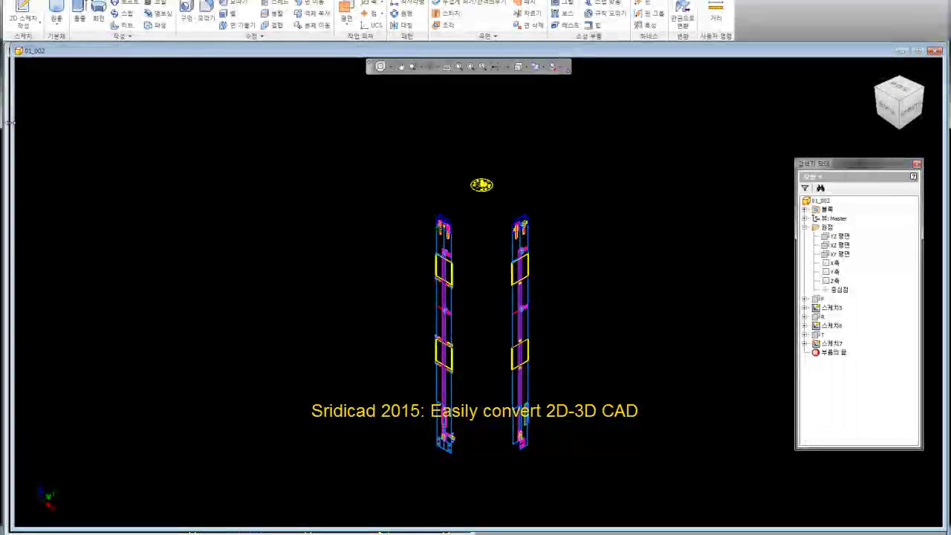
# Save the 01_001 assembly together with its layout file
pyautogui.moveTo(475, 125); pyautogui.dragTo(474, 110)
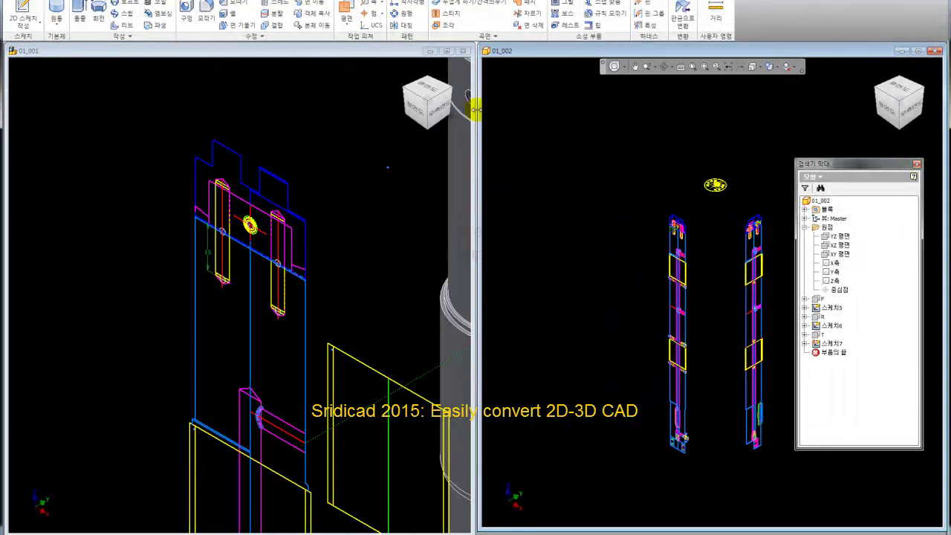
pyautogui.click(374, 206)
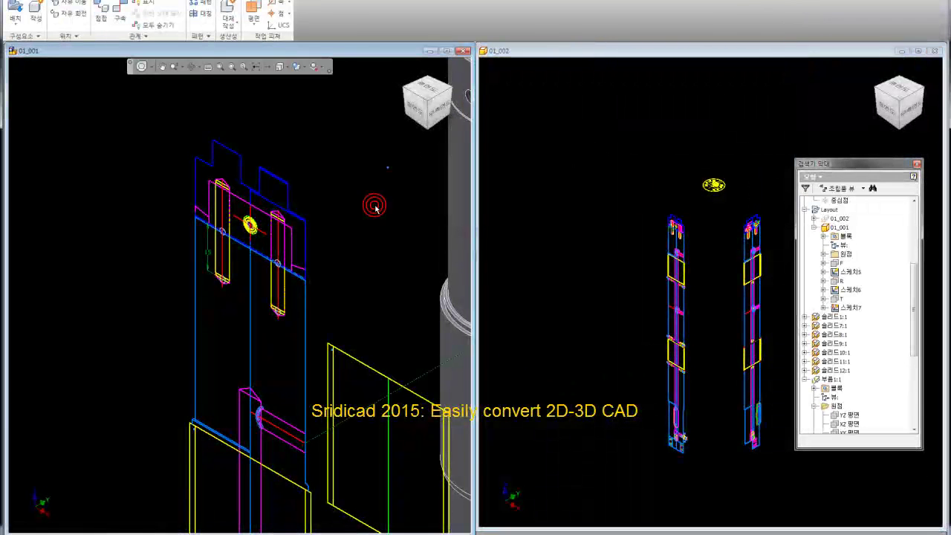
pyautogui.scroll(-5, 274, 243)
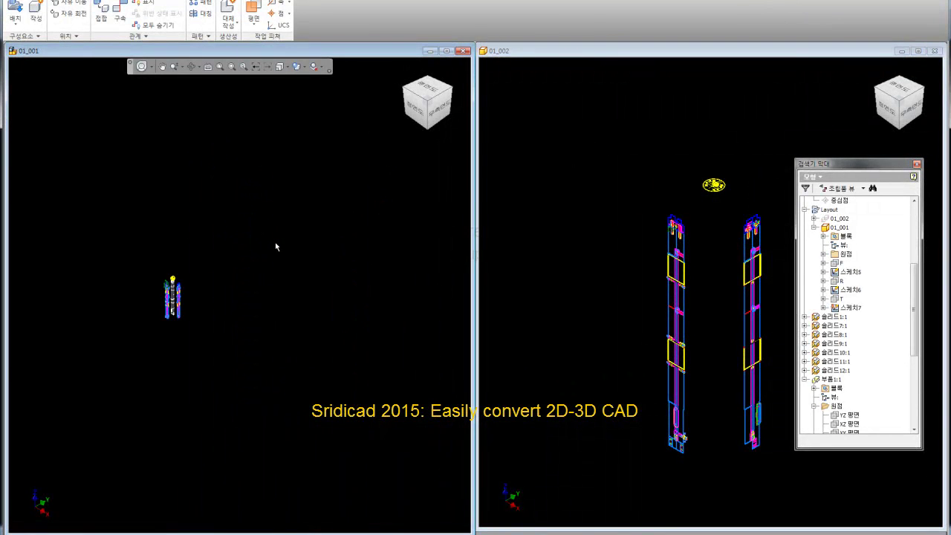
pyautogui.scroll(2, 184, 288)
pyautogui.scroll(5, 173, 238)
pyautogui.scroll(2, 214, 247)
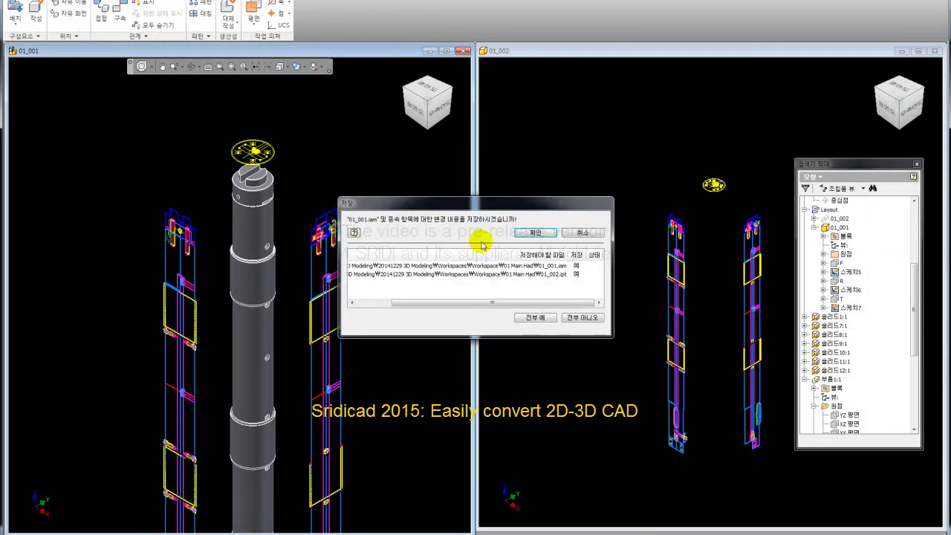
pyautogui.click(534, 233)
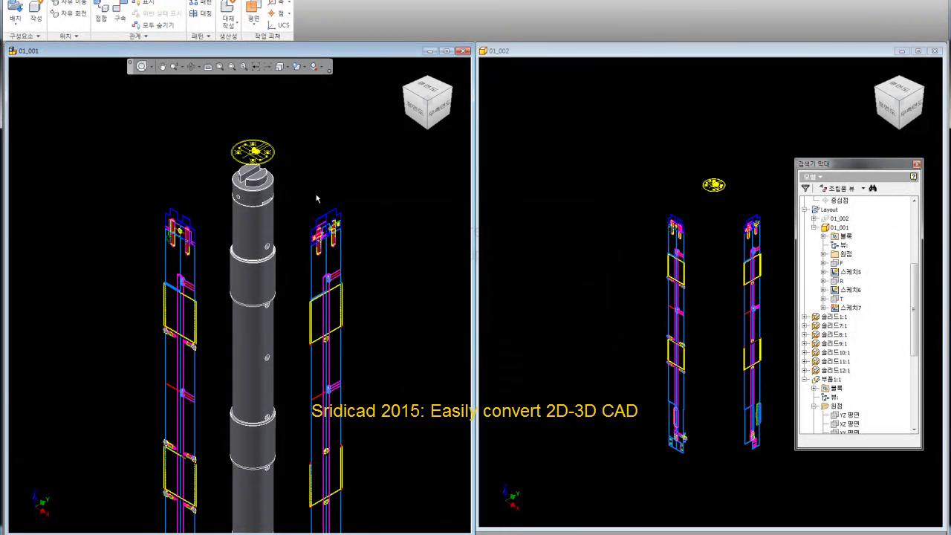
# Hide the Layout sketches so only the solid stepped shaft shows, then fit the view
pyautogui.click(819, 233)
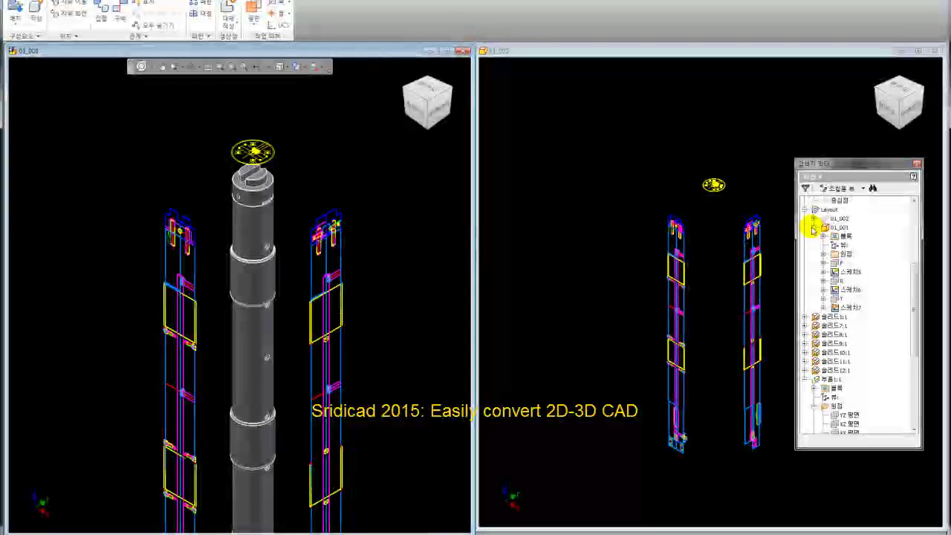
pyautogui.click(815, 227)
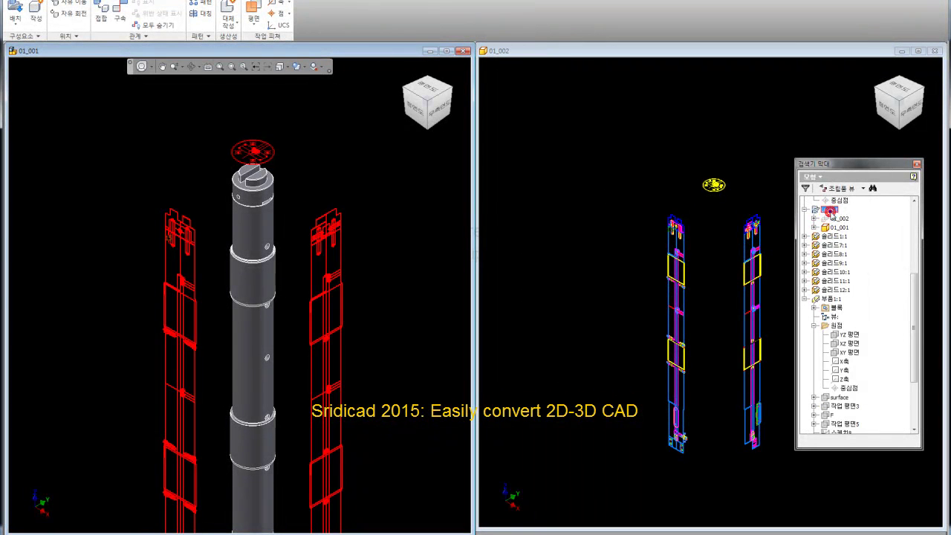
pyautogui.rightClick(830, 211)
pyautogui.click(852, 291)
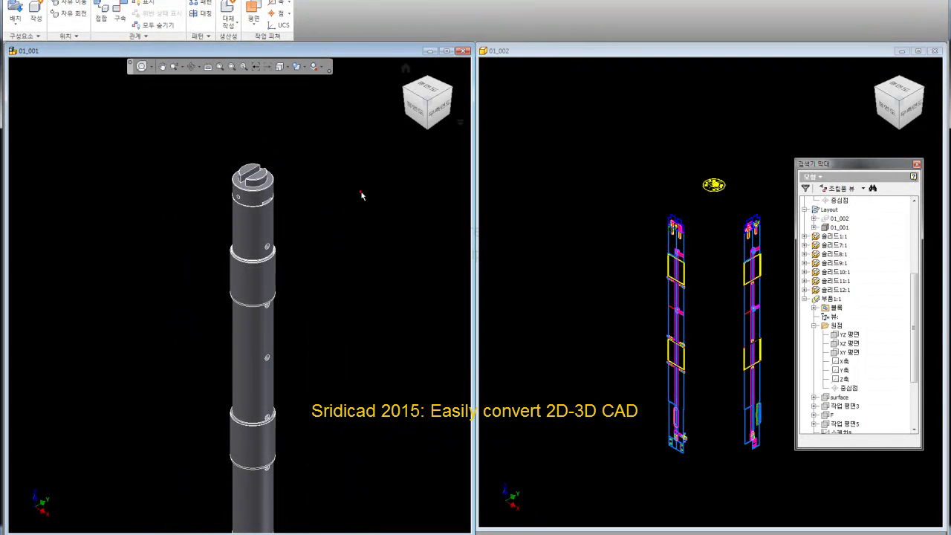
pyautogui.press('Home')
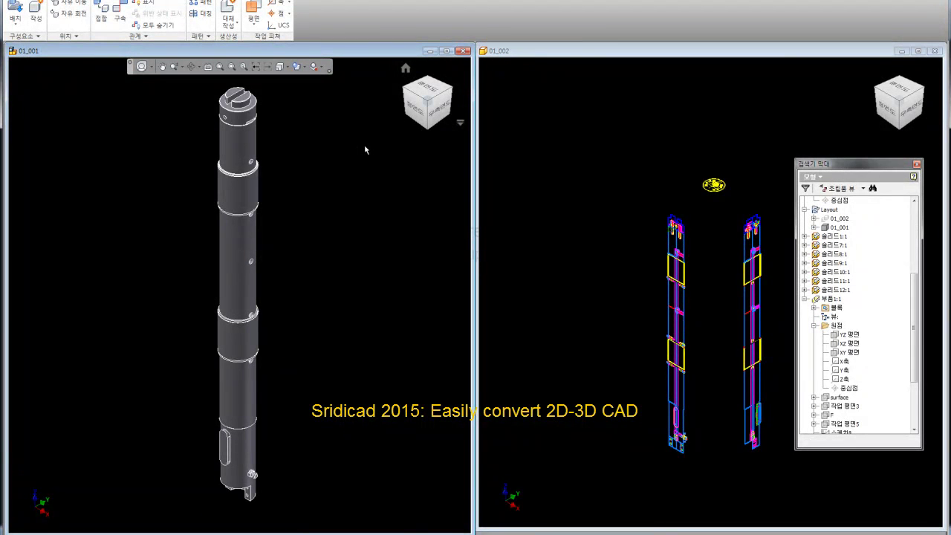